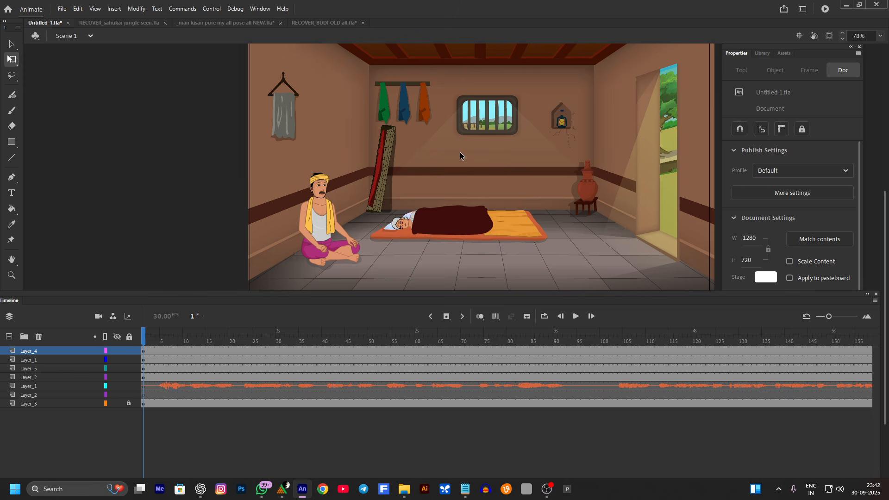
Play the scene from frame 1 and examine the seated man's talking animation in close-up.
drag(460, 152, 411, 163)
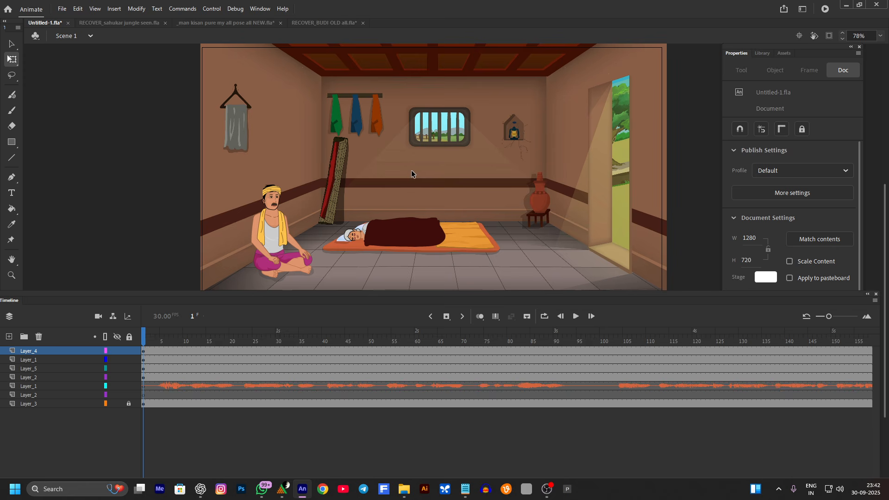
key(Return)
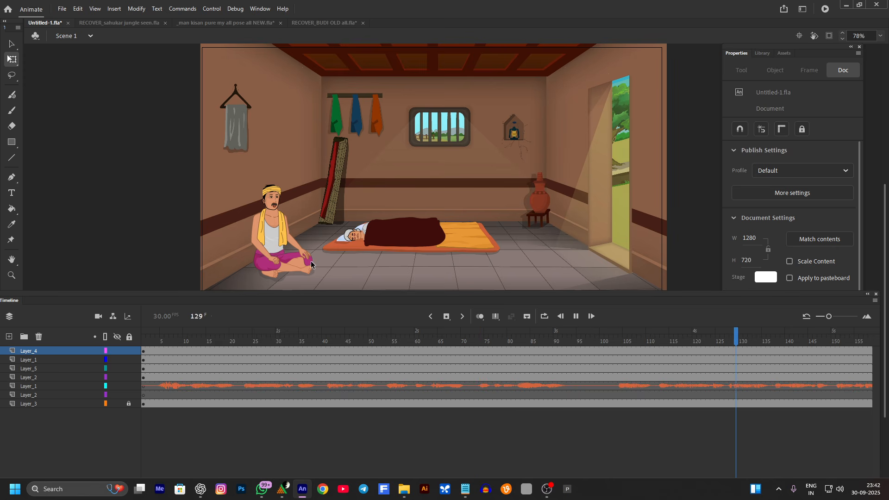
key(Return)
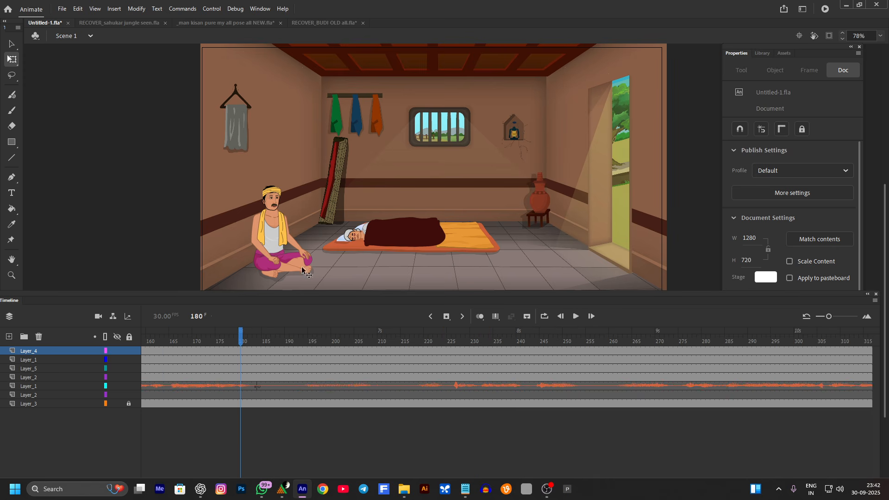
scroll(282, 233, up, 4)
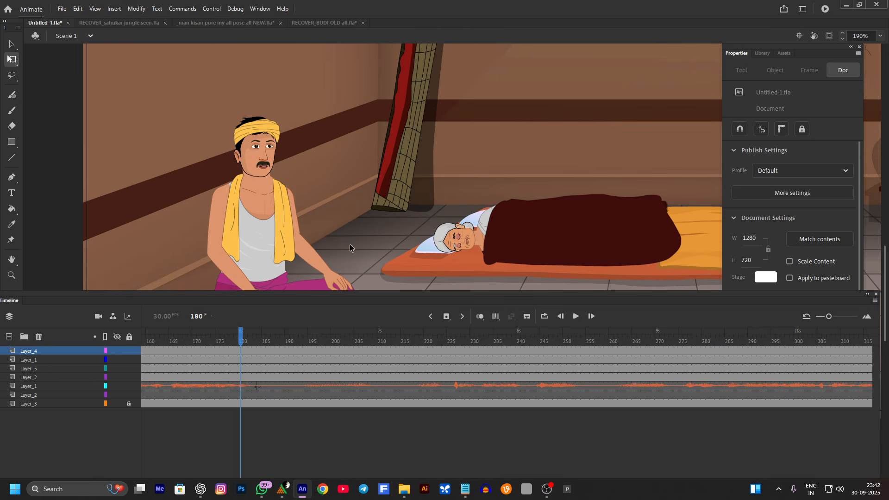
scroll(349, 244, down, 3)
click(431, 317)
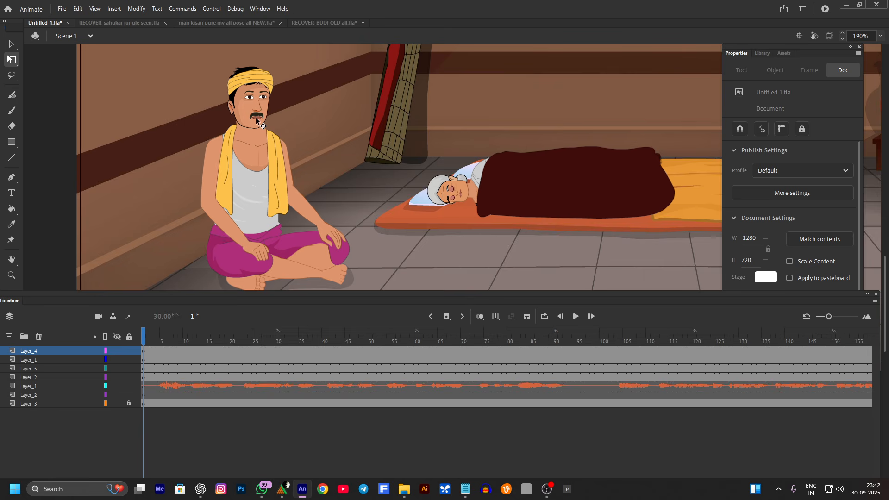
key(Return)
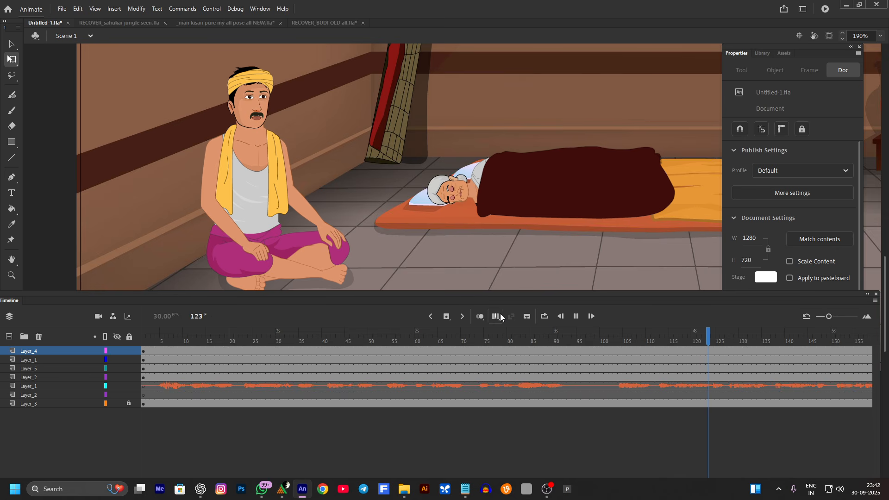
key(Return)
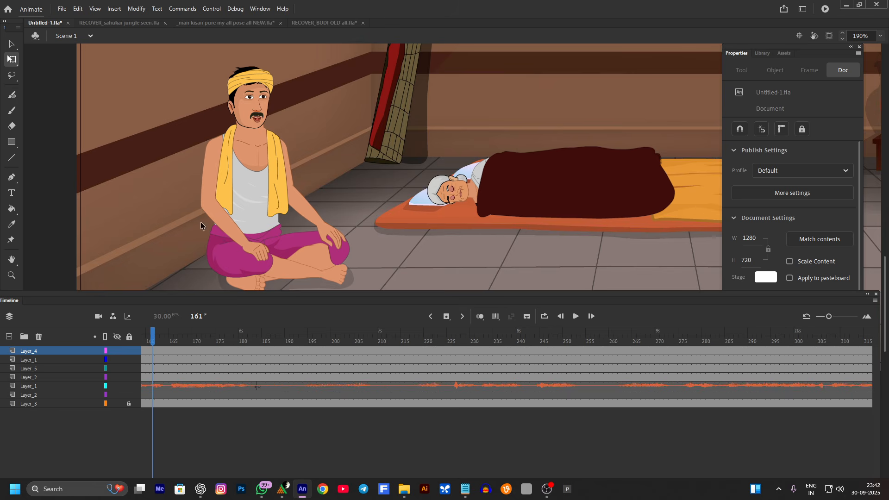
Inspect the seated man's symbol and its nested head symbol Tween 3, and return to Scene 1.
double_click(258, 119)
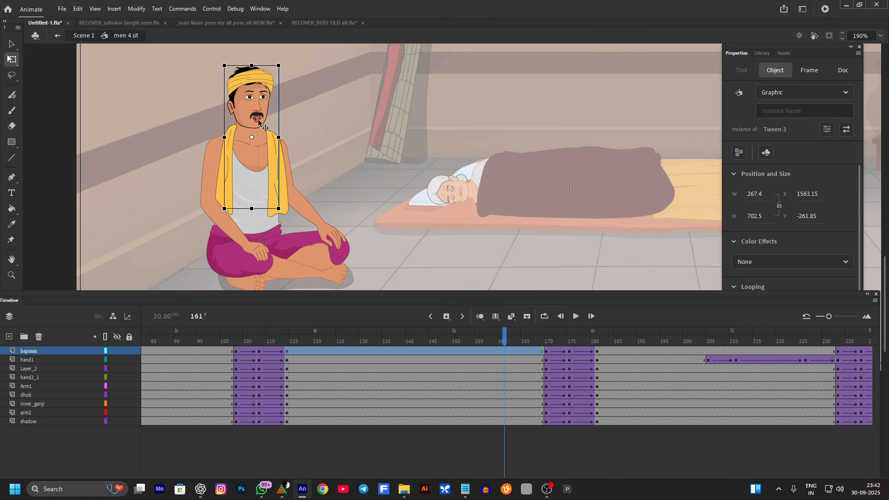
double_click(258, 120)
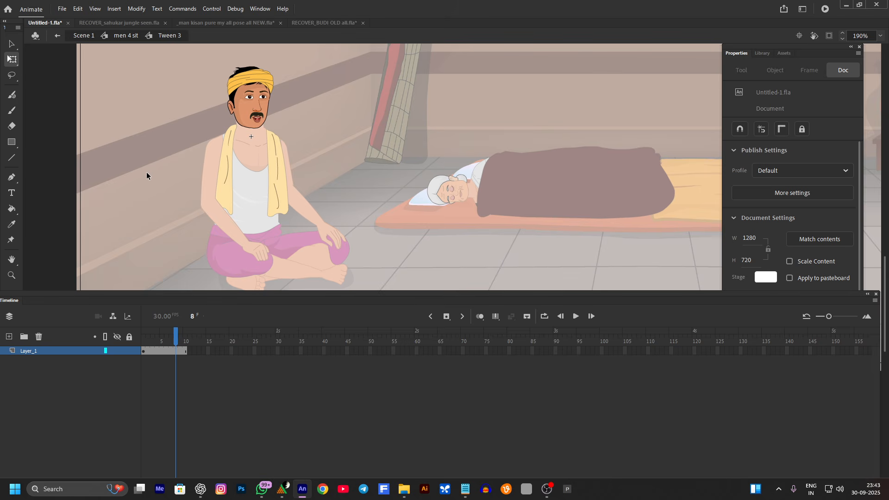
scroll(143, 158, up, 3)
scroll(143, 157, down, 3)
scroll(244, 181, down, 5)
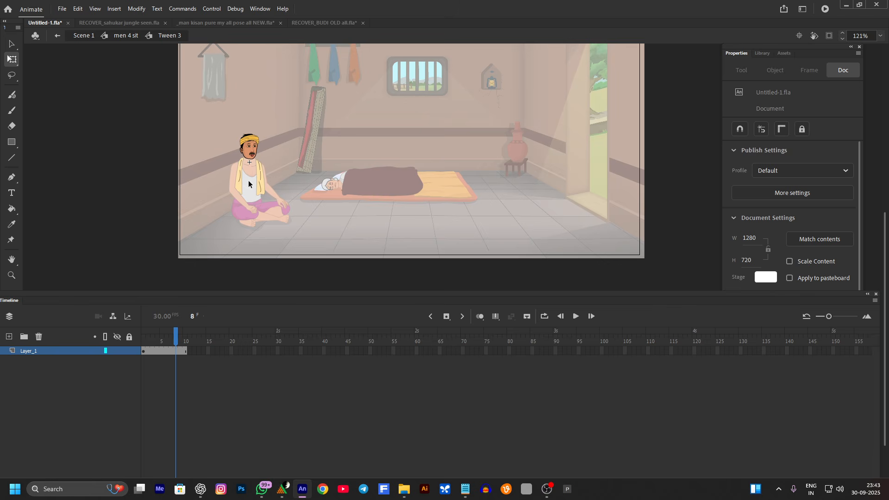
double_click(203, 115)
double_click(203, 115)
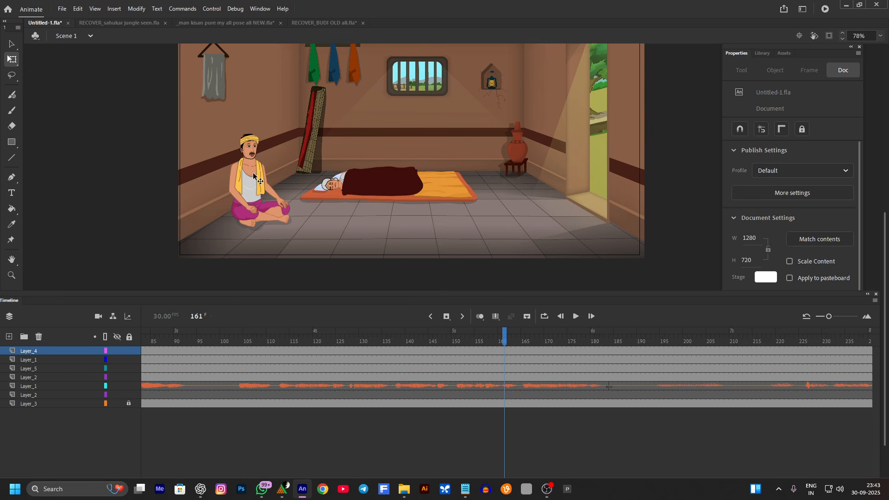
Play back the scene's dialogue in sections, checking the audio waveform from the opening through frame 392.
drag(304, 343, 1, 398)
key(Return)
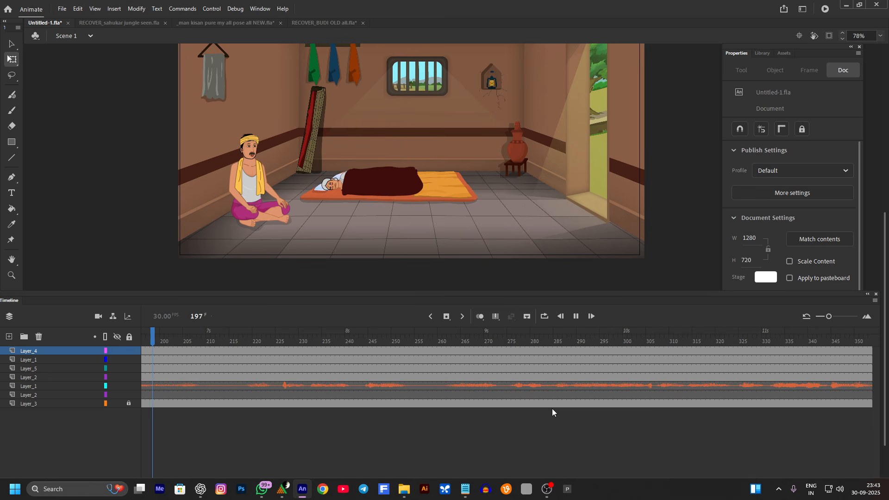
key(Return)
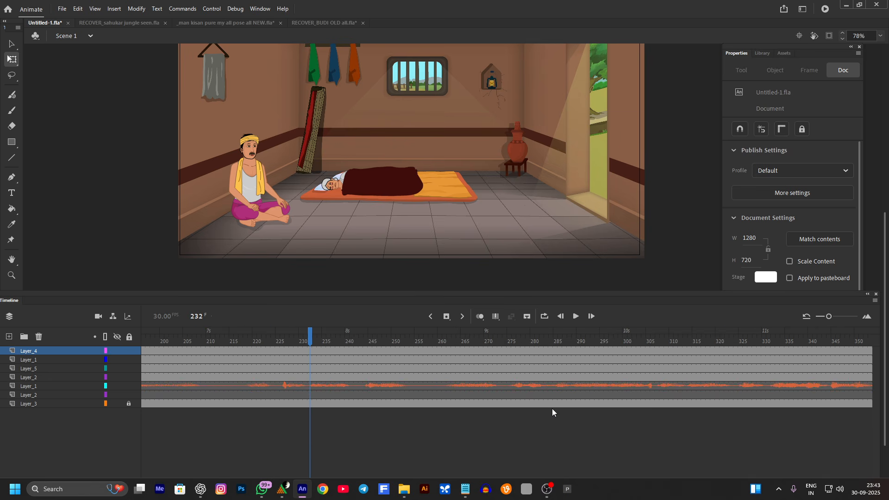
drag(238, 342, 145, 343)
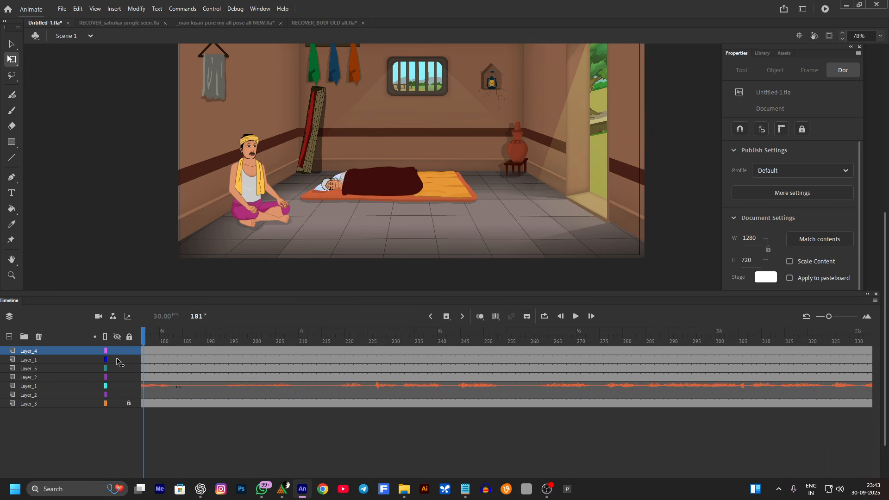
click(250, 387)
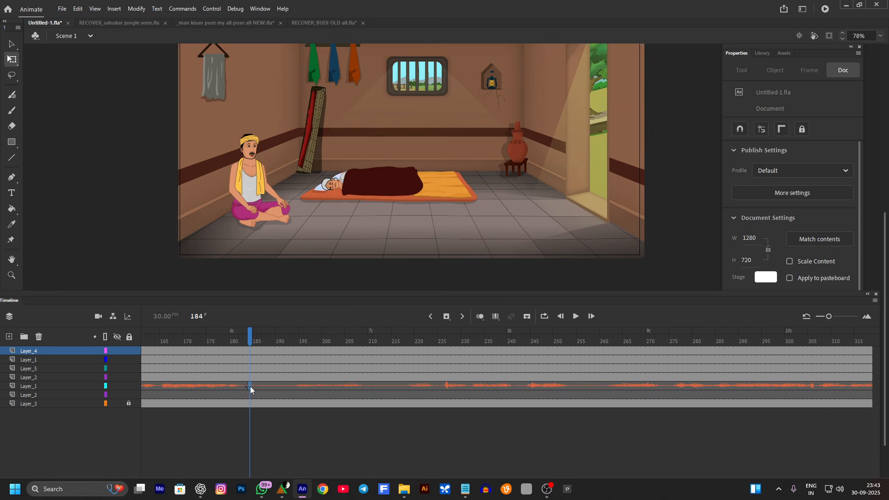
key(Return)
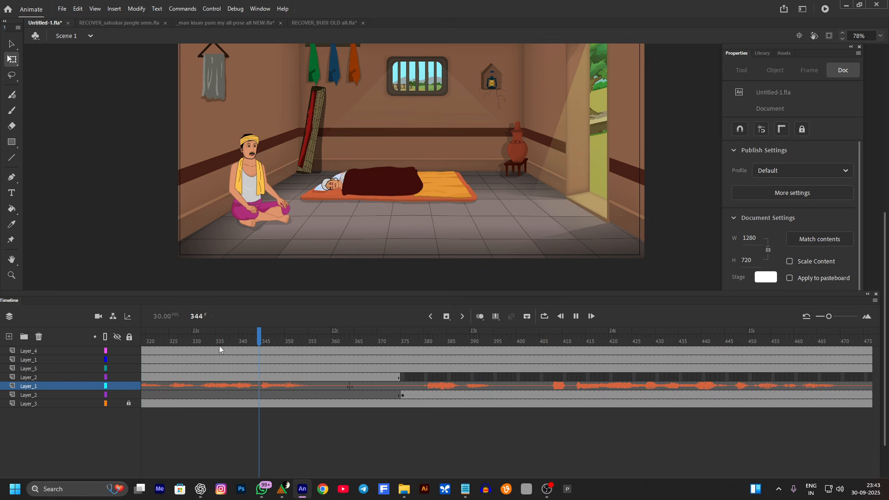
key(Return)
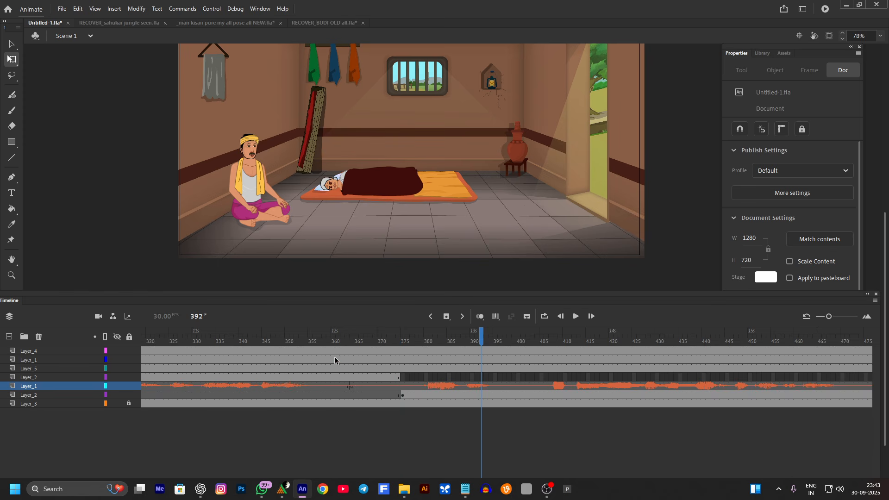
Compare the old woman's sleeping and awake poses up close around frames 362 to 378.
click(342, 350)
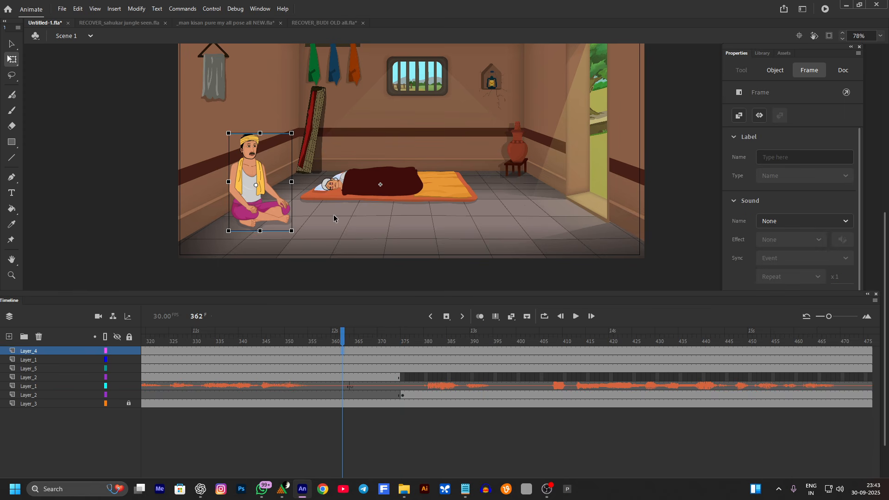
scroll(333, 214, up, 8)
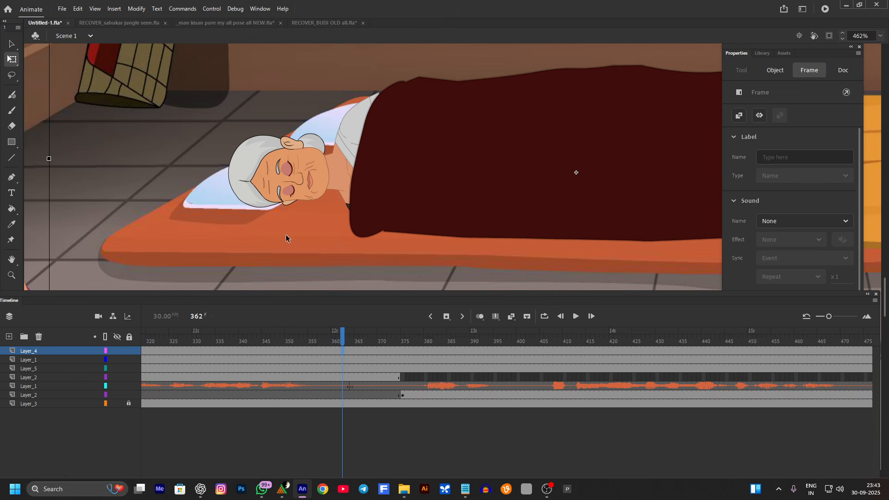
key(Return)
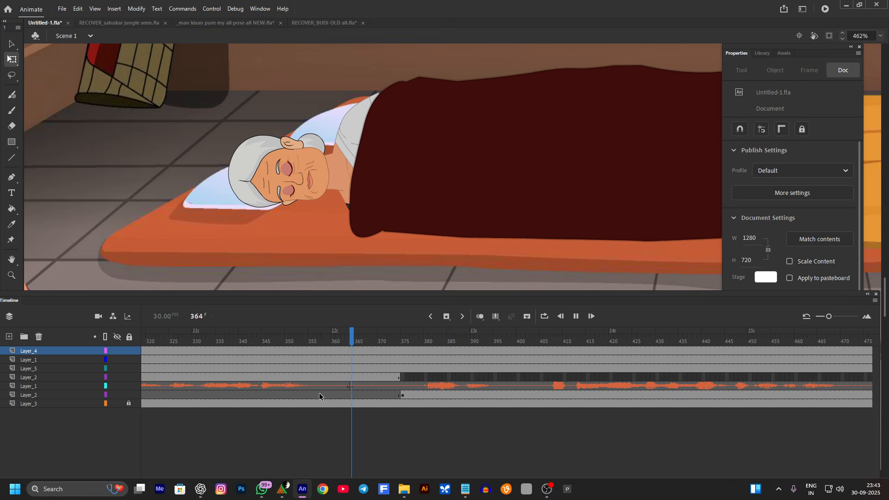
key(Return)
click(347, 331)
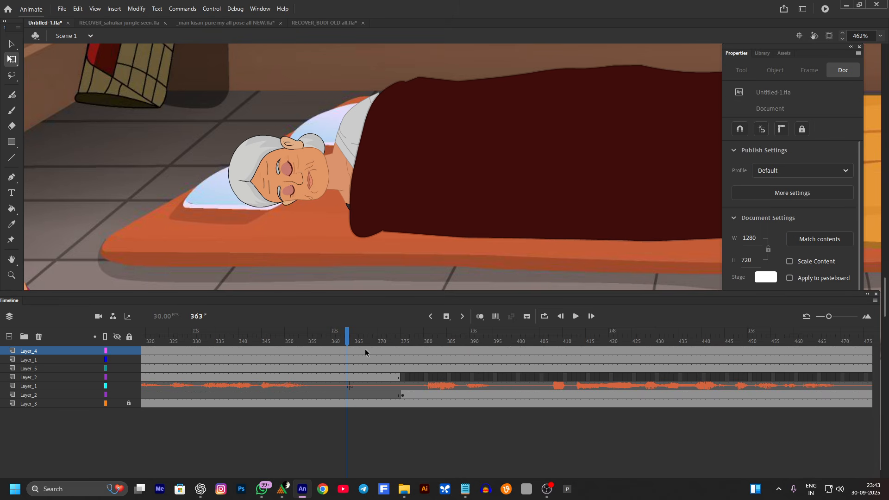
click(305, 188)
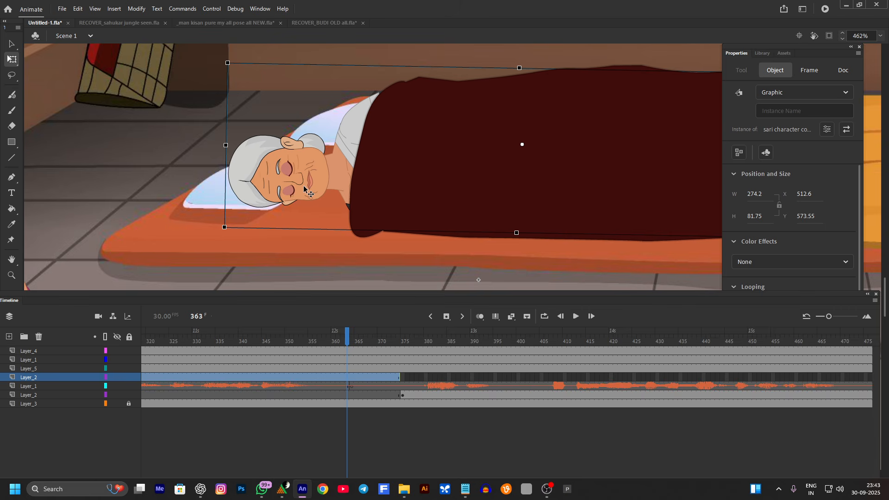
click(417, 350)
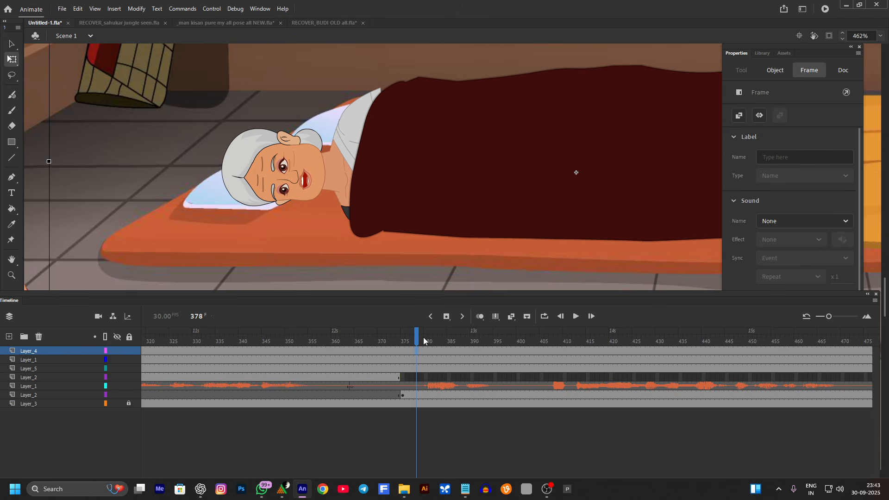
click(313, 174)
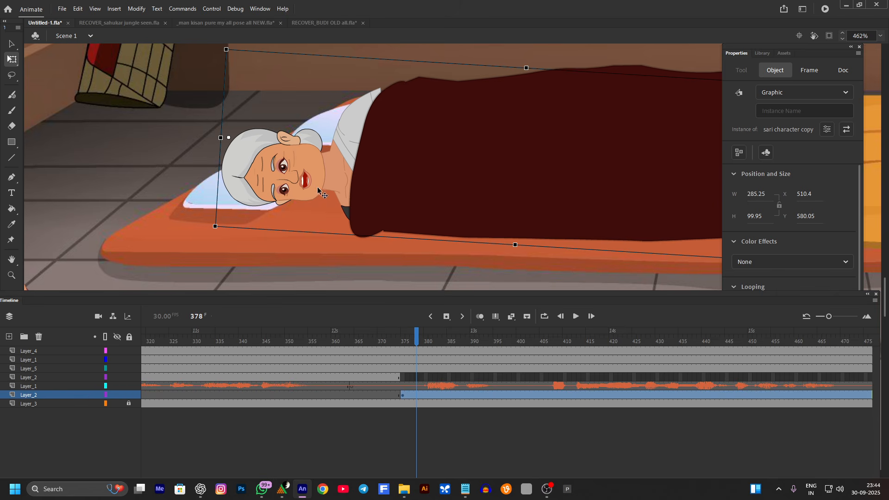
click(379, 343)
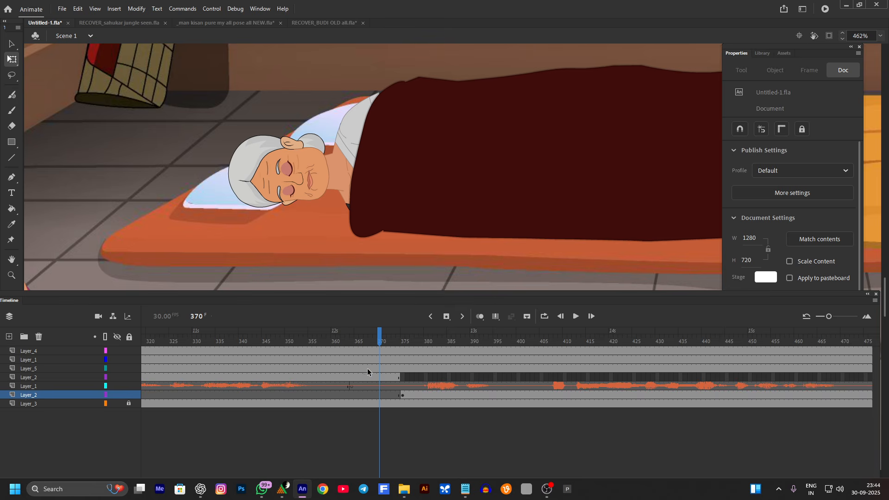
click(297, 186)
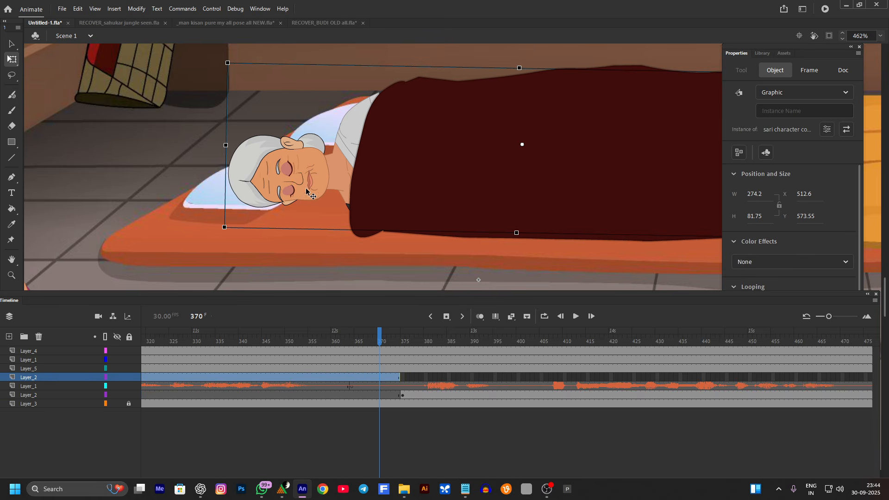
Return the playhead to frame 1, lock all layers and add a camera to the scene.
scroll(180, 149, down, 5)
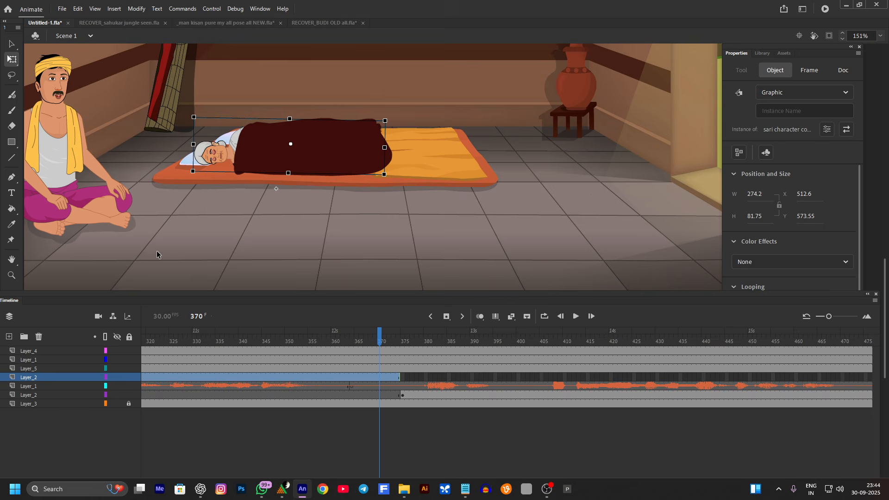
drag(77, 136, 159, 175)
scroll(314, 178, down, 2)
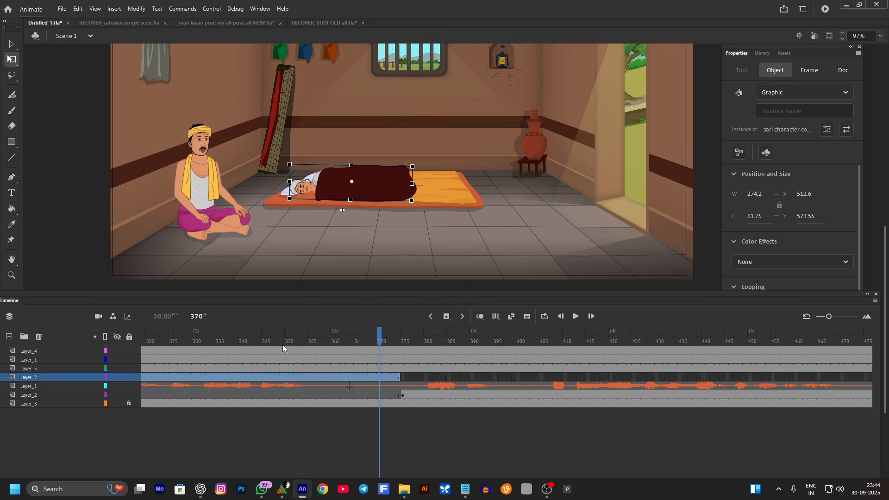
key(Escape)
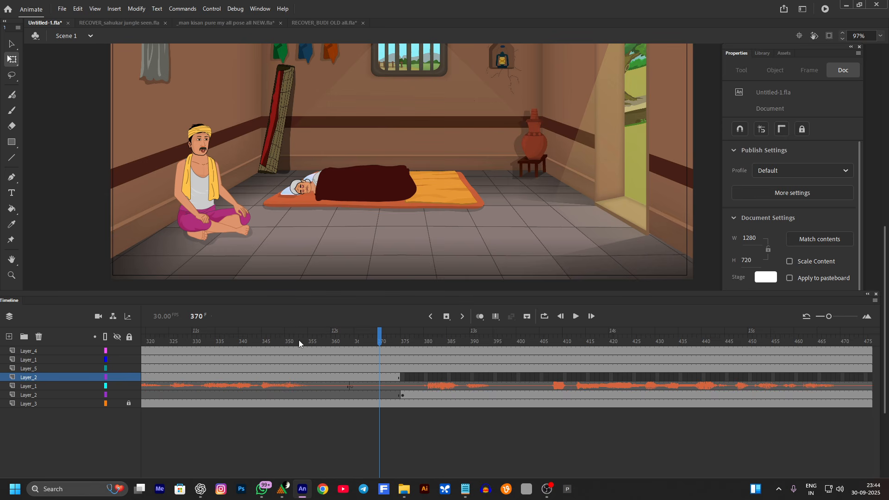
drag(301, 342, 104, 361)
click(432, 318)
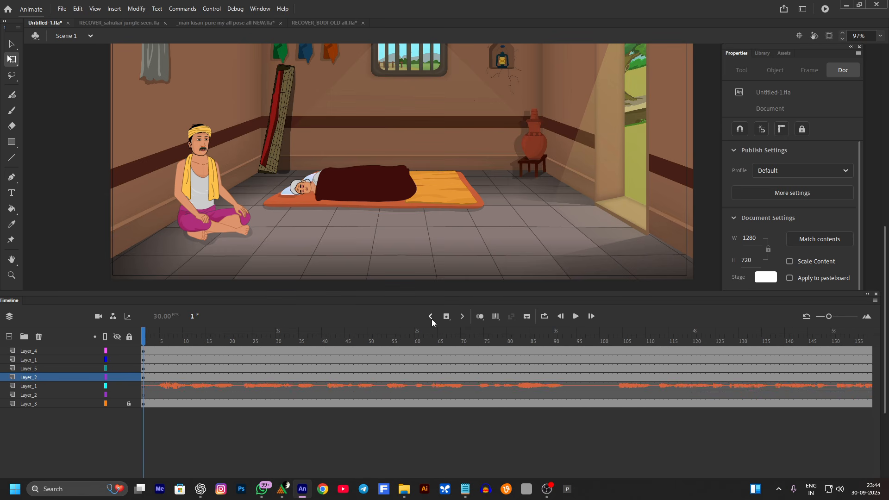
click(129, 339)
click(98, 317)
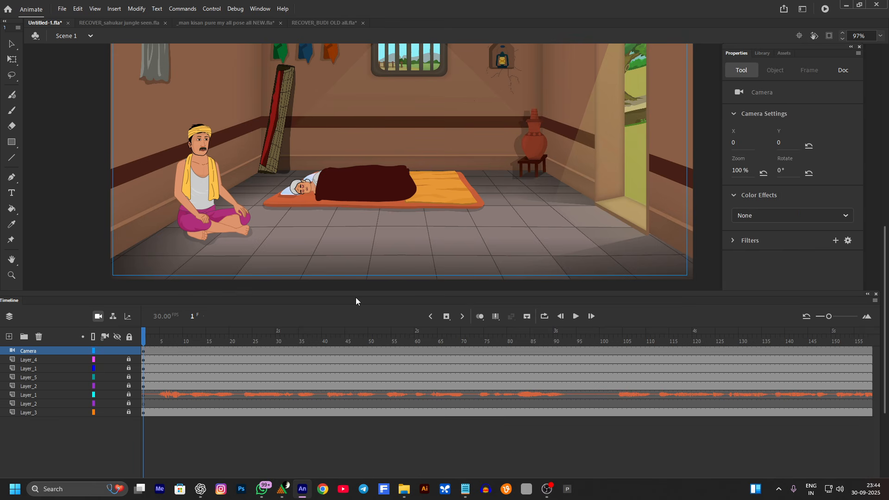
Raise the Timeline to expose the camera's zoom slider and lower it again to uncover the stage.
drag(356, 297, 358, 231)
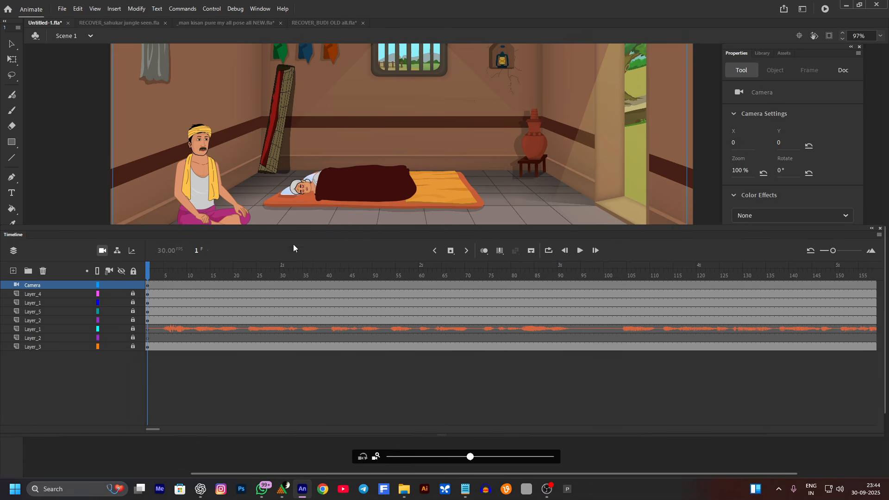
drag(303, 230, 308, 201)
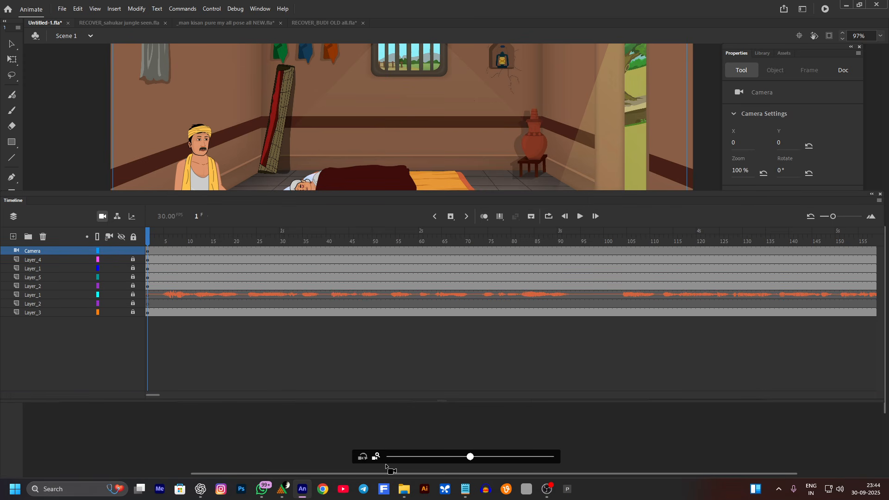
mouse_move(477, 486)
drag(417, 192, 415, 248)
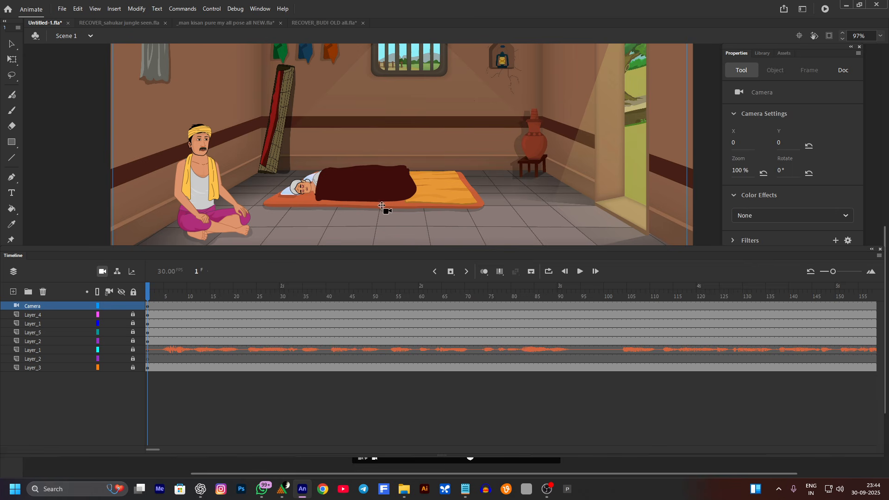
drag(381, 252, 381, 273)
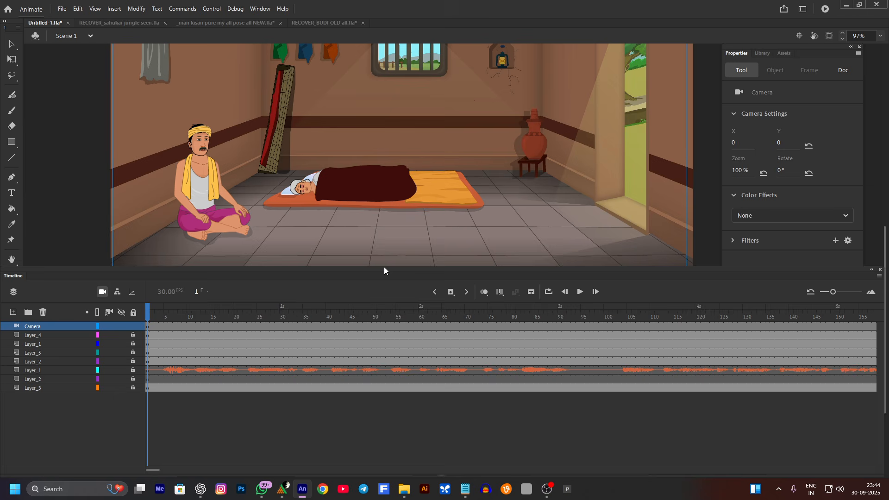
Shorten the Timeline and position it between the stage and the camera's zoom slider so all three are accessible.
drag(385, 268, 389, 231)
drag(356, 438, 395, 357)
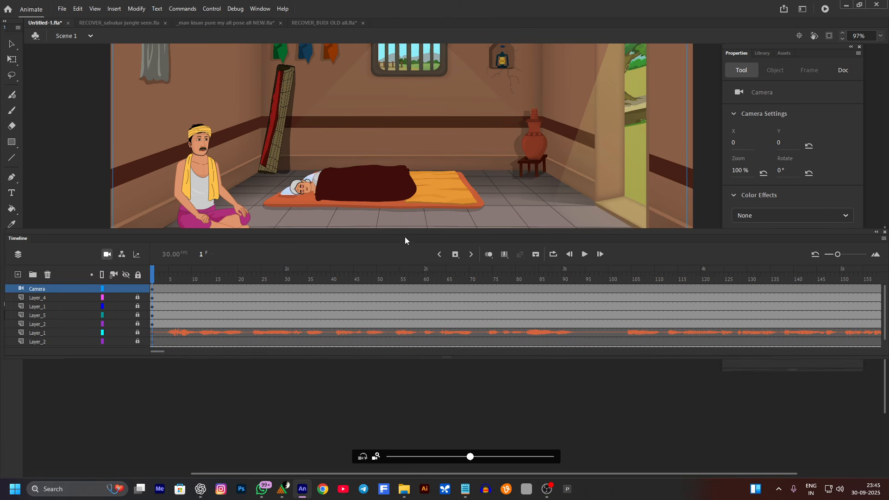
drag(405, 240, 390, 296)
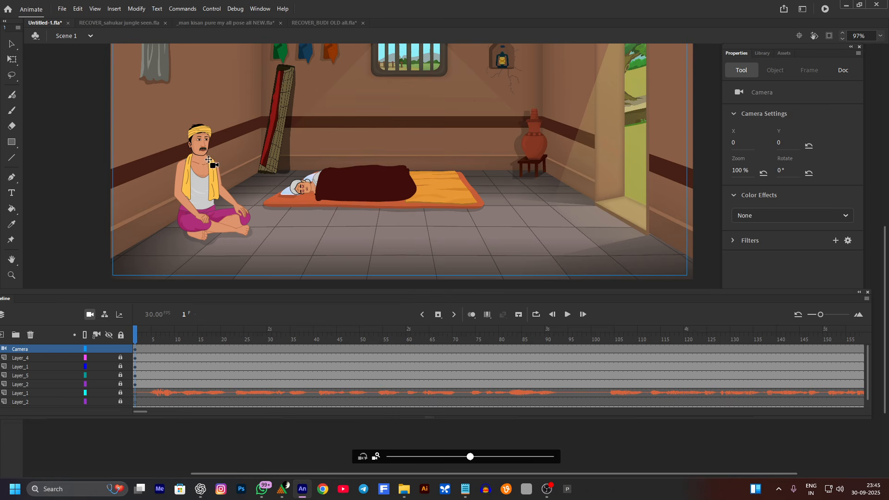
View both characters up close, play the dialogue from frame 1 to frame 185, and return the playhead to frame 1.
scroll(212, 170, up, 2)
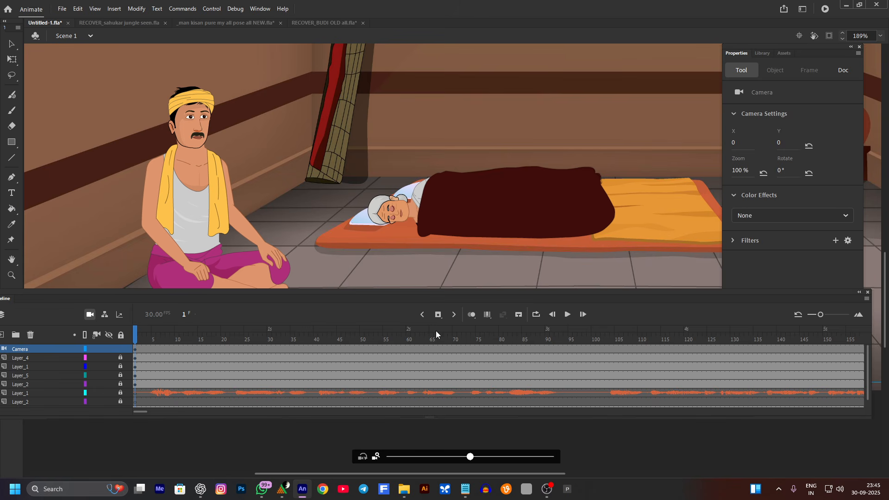
scroll(435, 208, down, 2)
scroll(448, 189, down, 1)
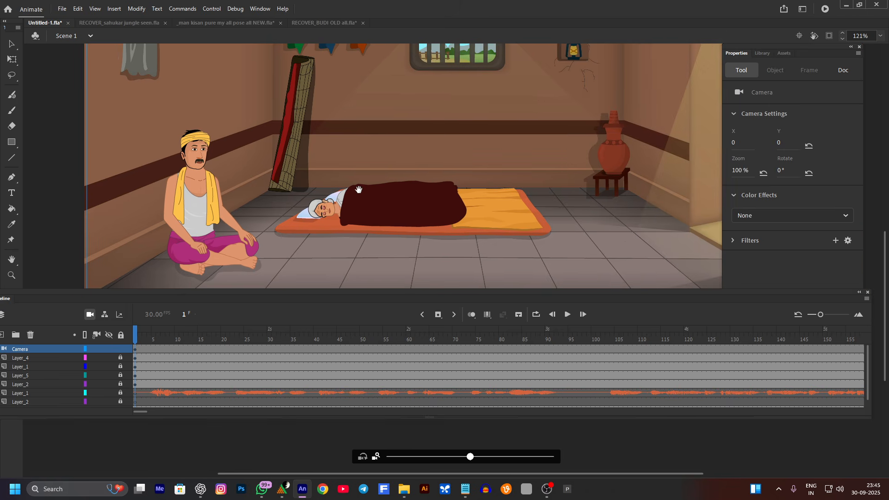
key(Return)
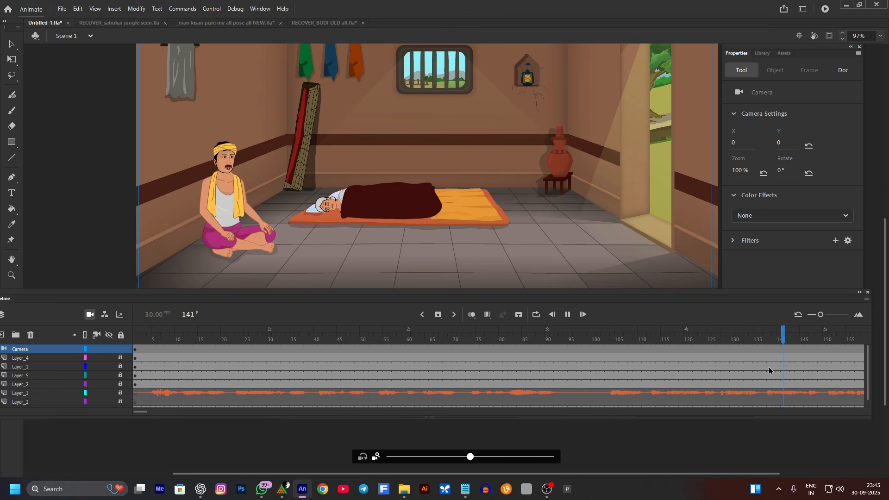
key(Return)
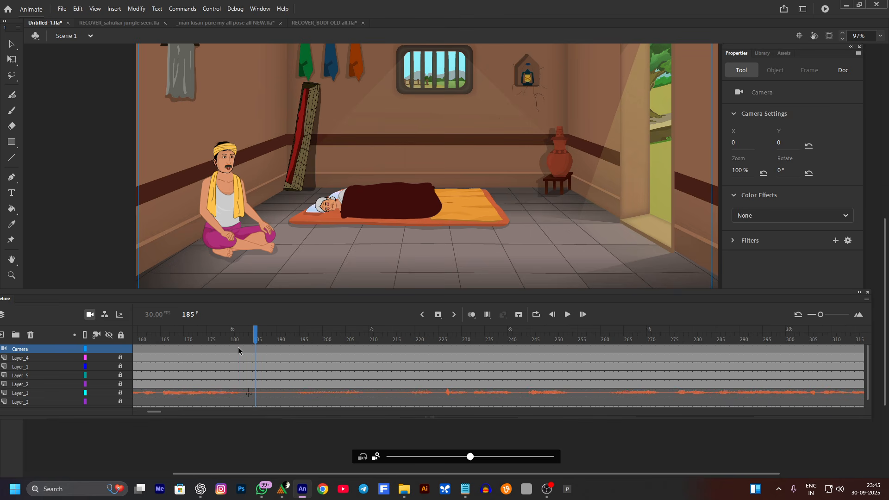
drag(228, 332, 136, 334)
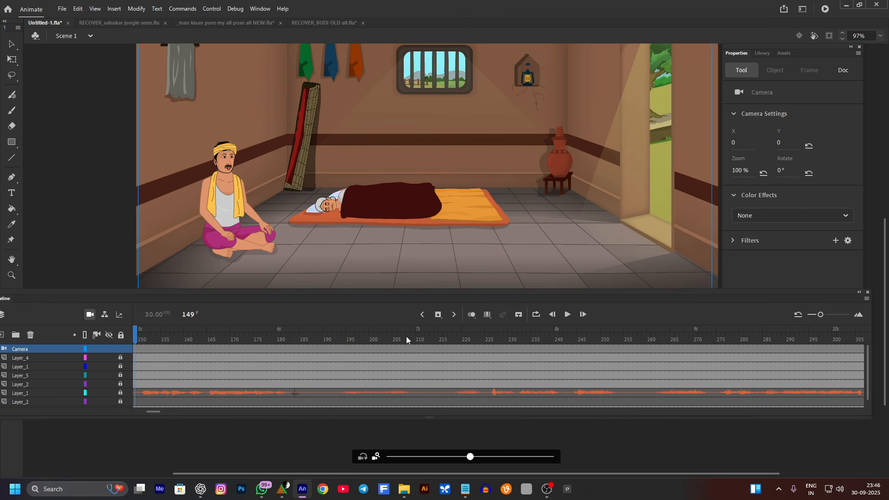
click(422, 316)
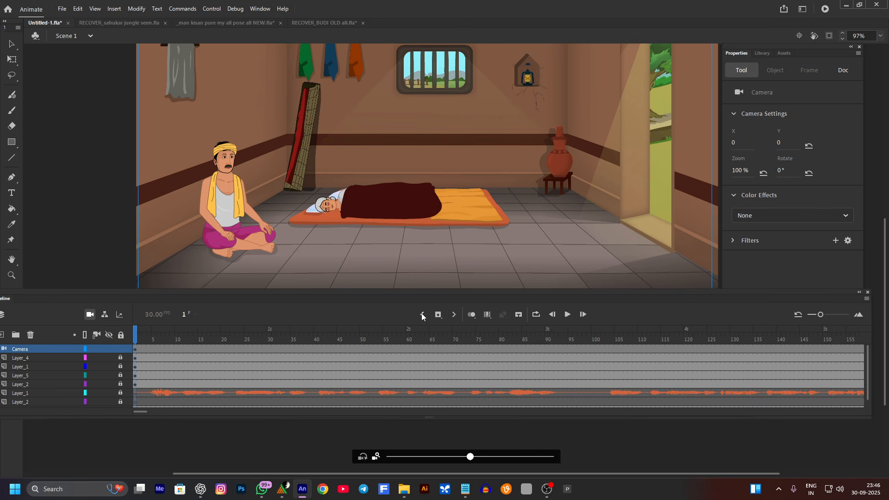
Replay the dialogue from frame 1 to frame 183 and examine the audio pause around frames 179 to 184.
key(Return)
key(Return)
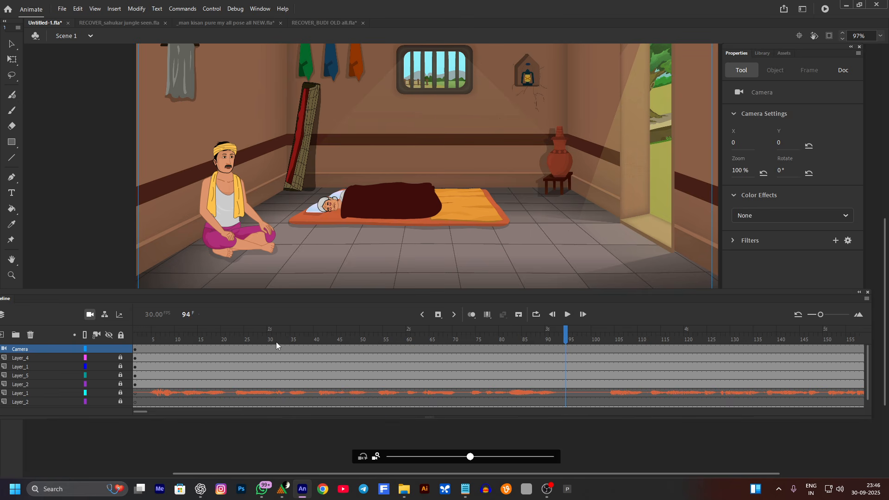
key(Return)
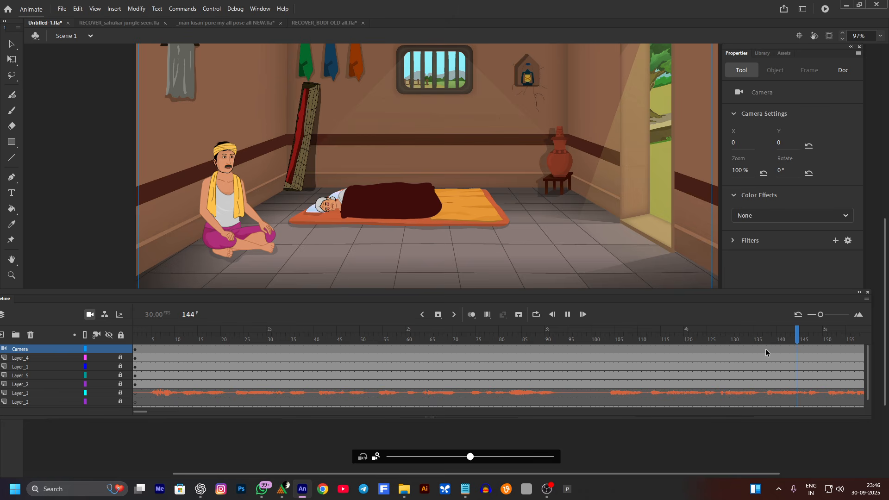
key(Return)
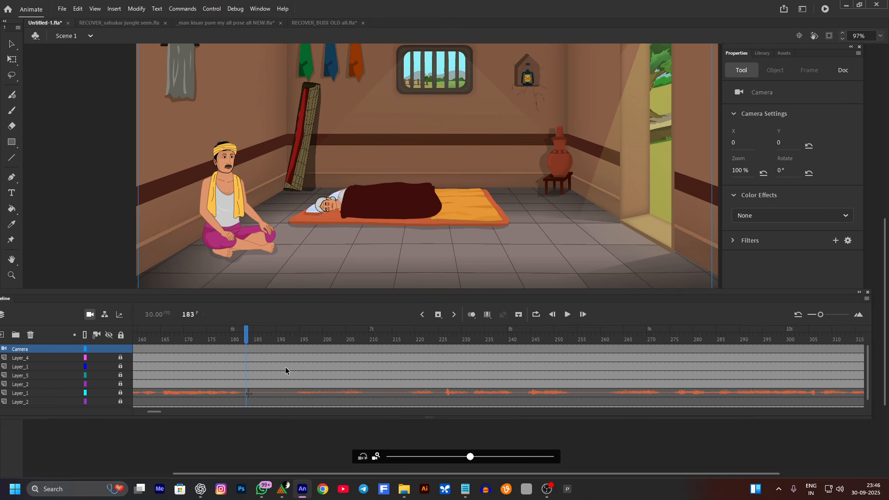
click(246, 349)
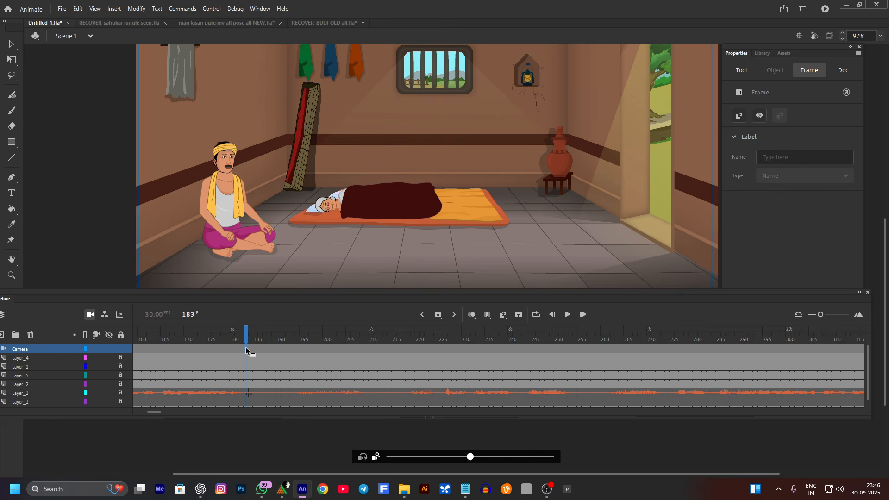
click(227, 339)
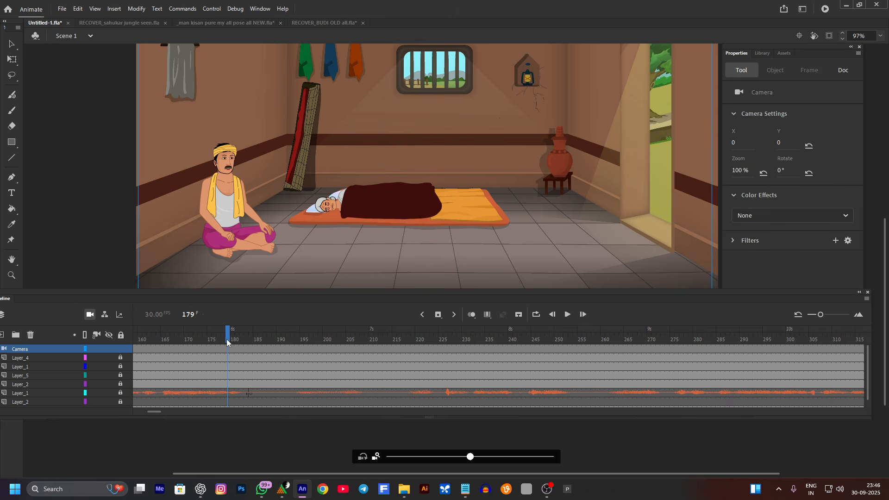
click(248, 347)
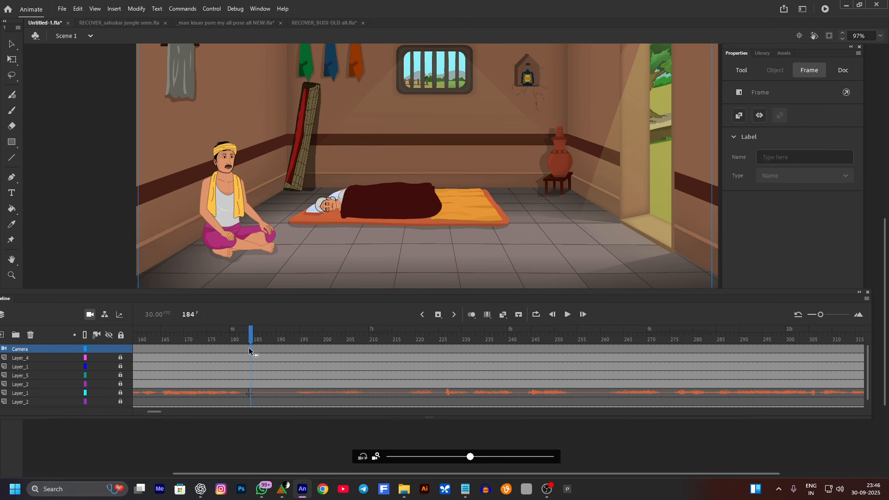
drag(249, 339, 2, 386)
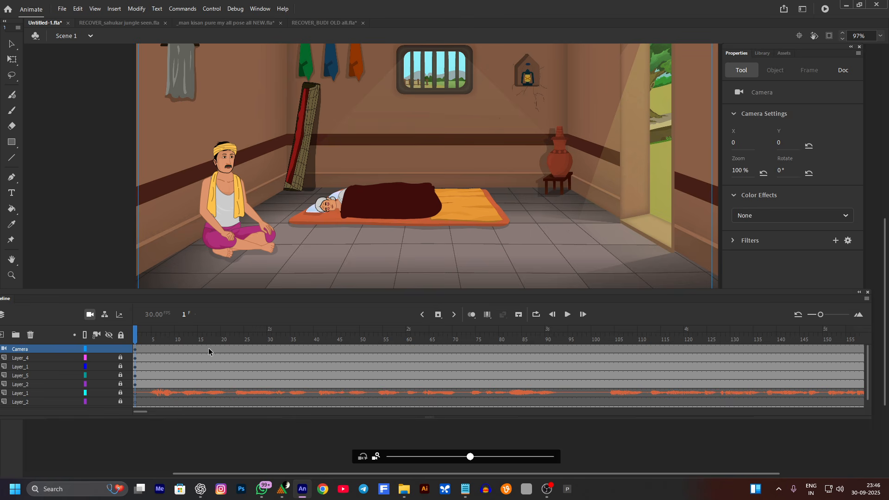
Play the opening of the dialogue from frame 1 and insert a keyframe on the Camera layer at frame 45.
key(Return)
key(Return)
click(337, 349)
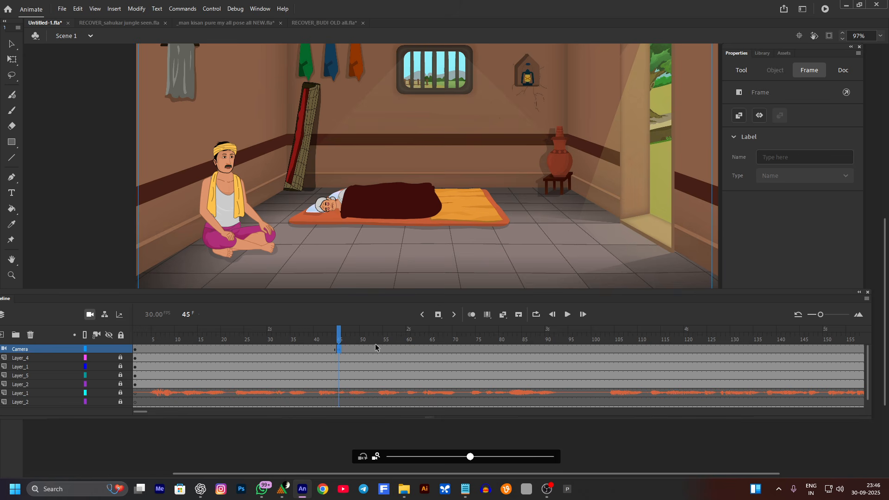
scroll(371, 345, down, 1)
scroll(363, 362, up, 1)
scroll(382, 236, down, 2)
drag(387, 222, 363, 225)
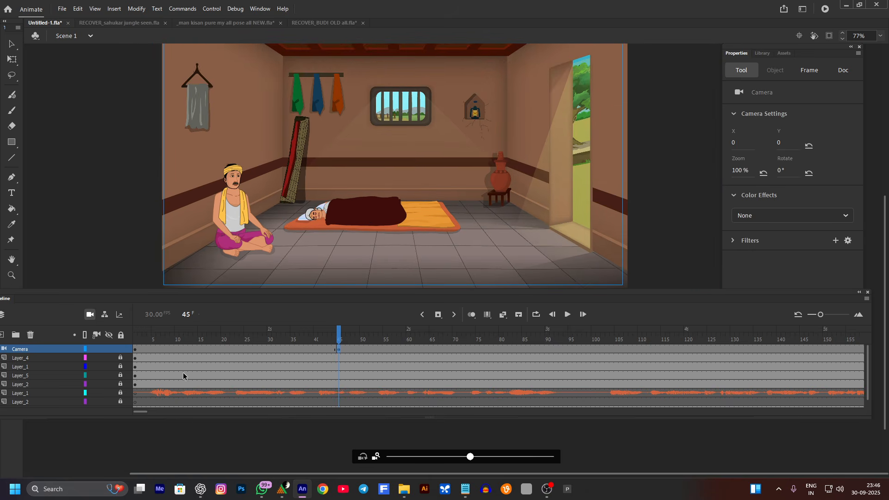
Play from frame 1 past the camera keyframe to check its timing and return to frame 45.
drag(200, 341, 133, 340)
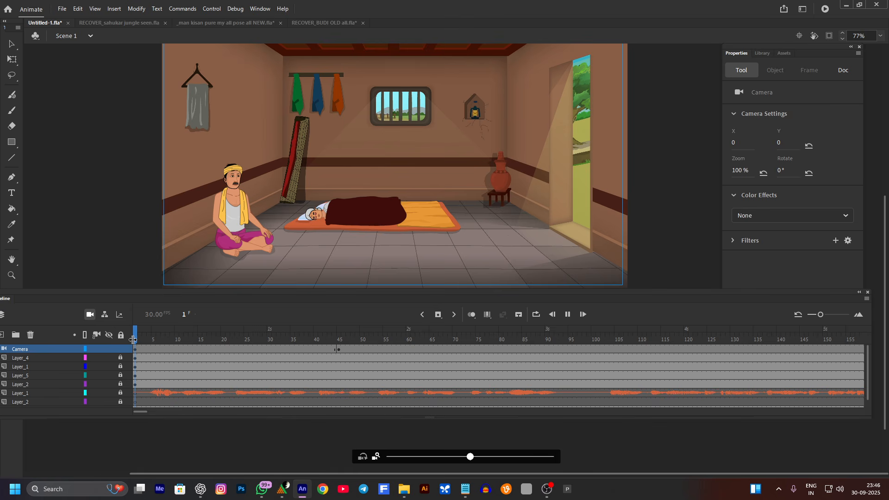
key(Return)
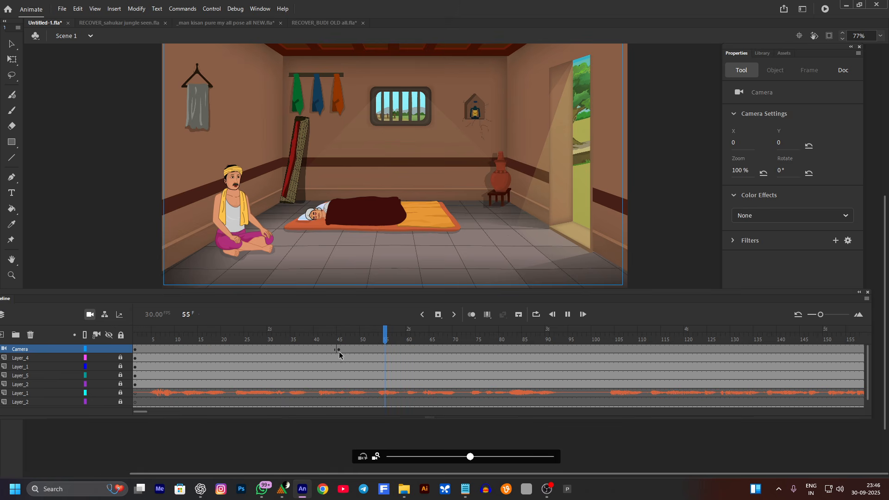
click(338, 352)
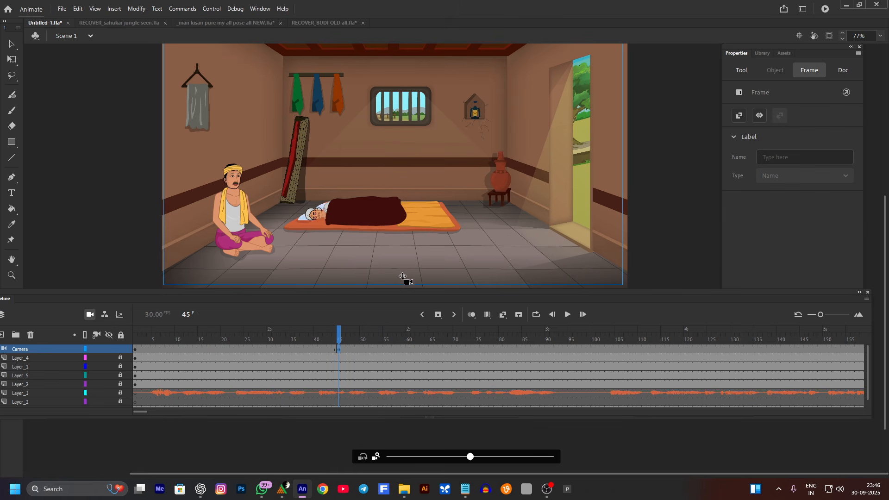
Try zooming the camera out to 92% at frame 1 and switch between the Selection and Camera tools.
click(134, 354)
scroll(511, 204, down, 3)
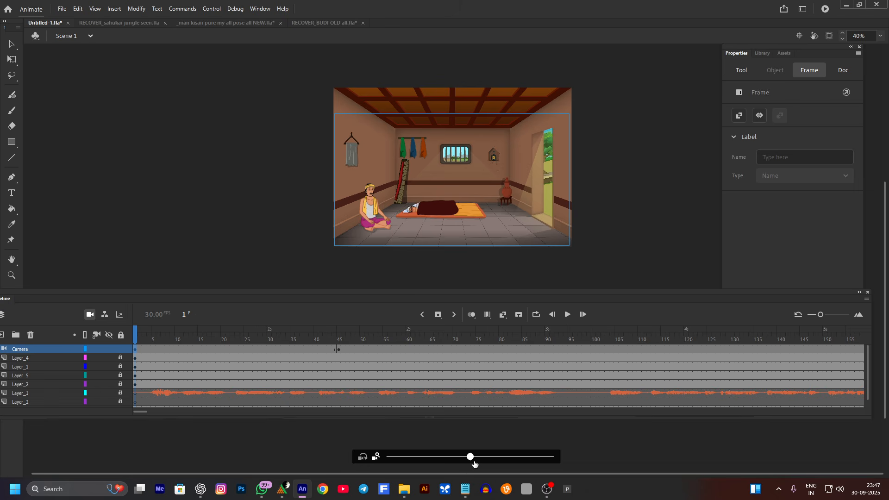
drag(470, 457, 512, 457)
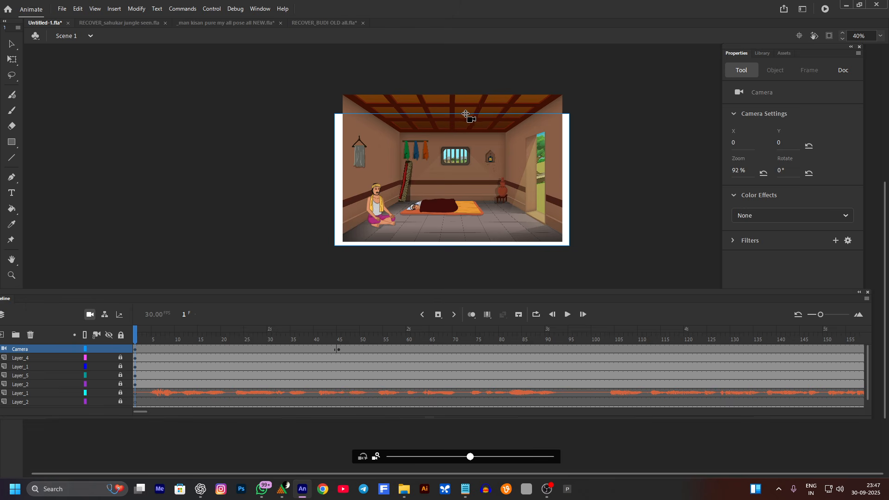
key(v)
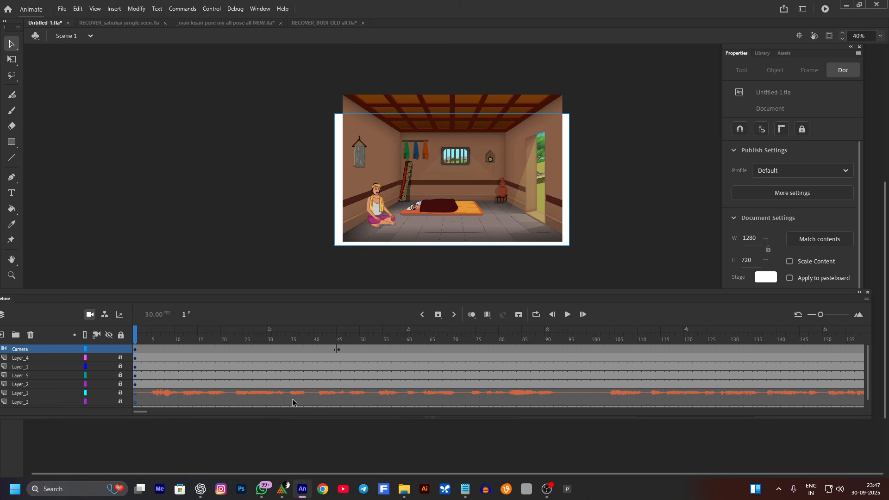
key(c)
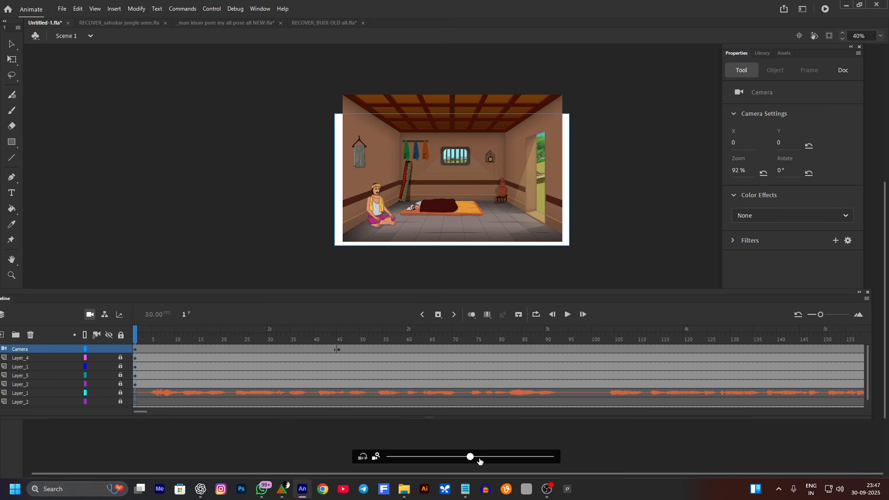
key(v)
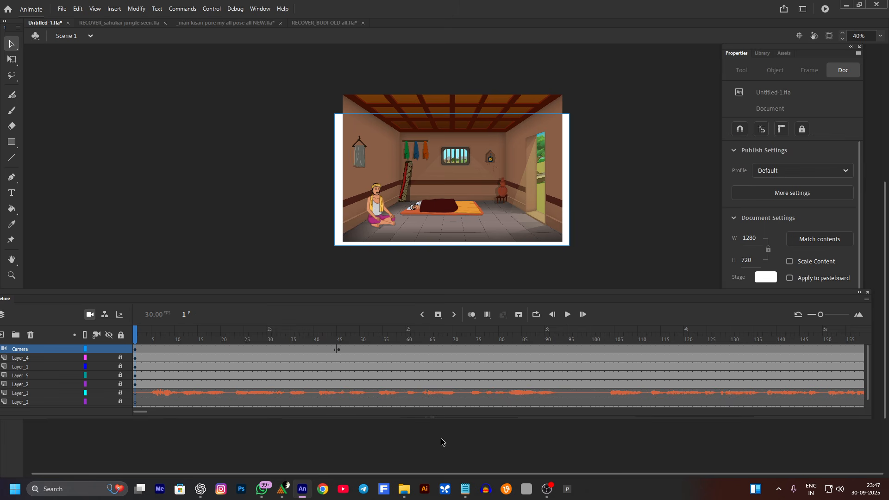
key(c)
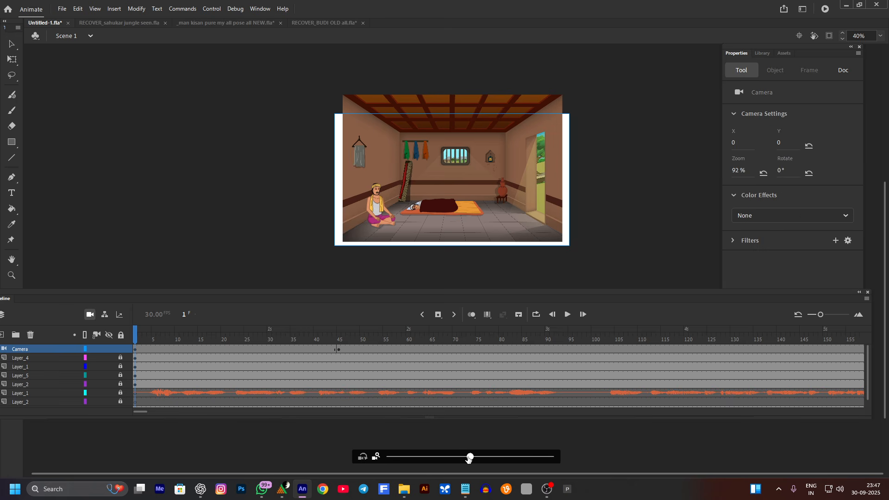
Zoom the camera in to 185% at frame 1, play it back and compare the framing with frame 45.
drag(469, 458, 572, 469)
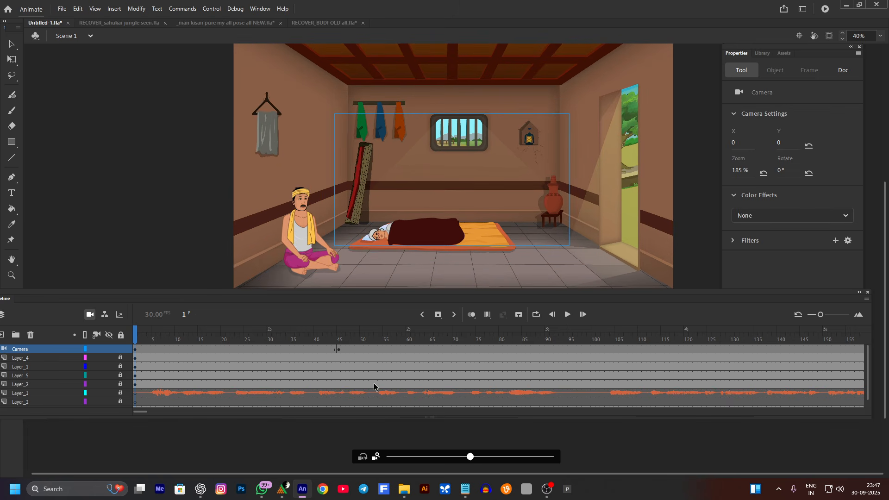
key(Return)
drag(259, 341, 67, 360)
click(340, 349)
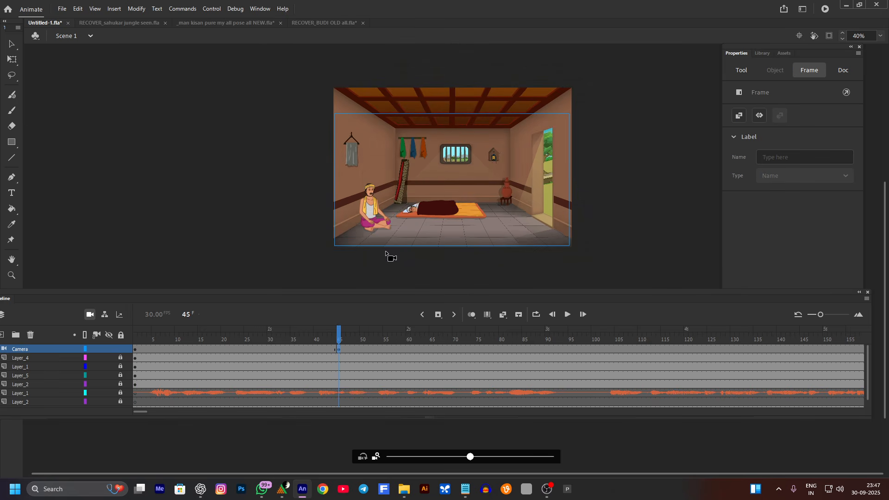
click(135, 350)
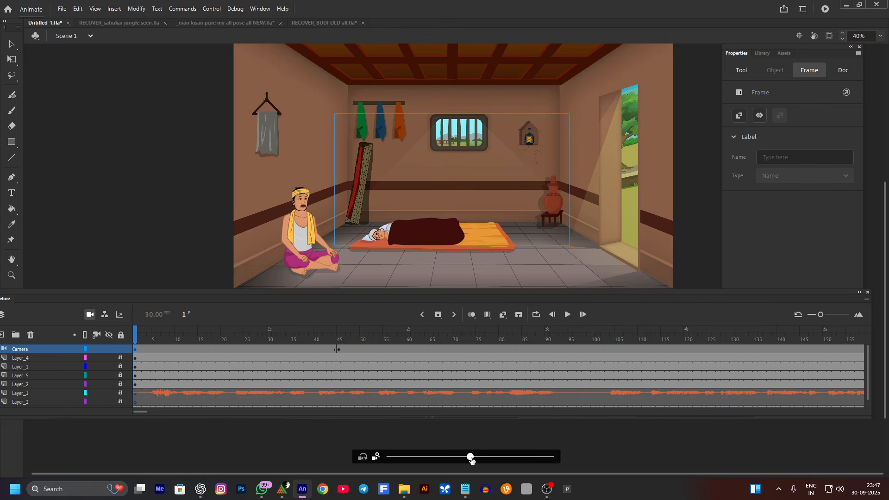
Reframe the camera at frame 1 to 358% zoom with its position at X -153, Y 449.
drag(470, 457, 437, 458)
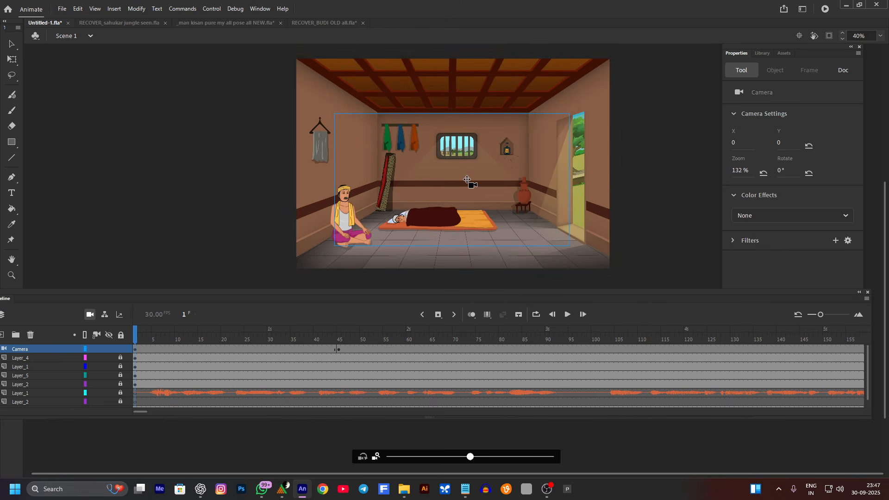
drag(454, 216, 438, 243)
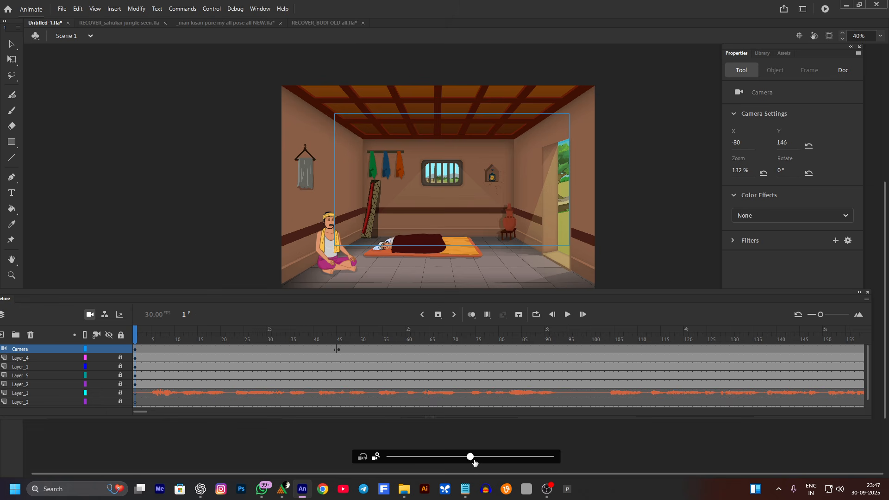
drag(470, 459, 550, 448)
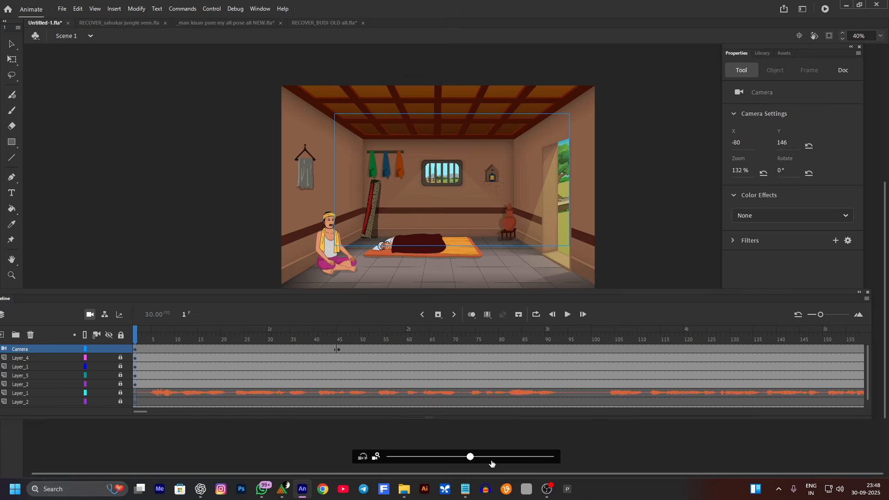
drag(470, 458, 553, 457)
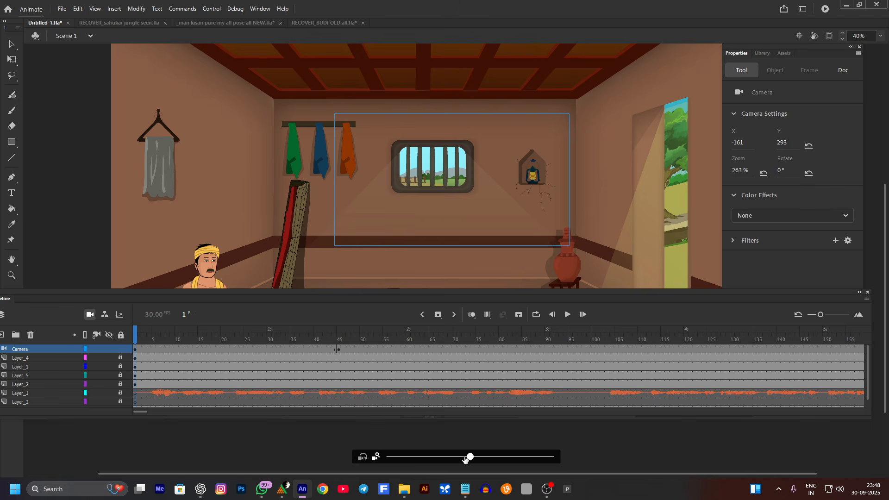
drag(470, 459, 589, 458)
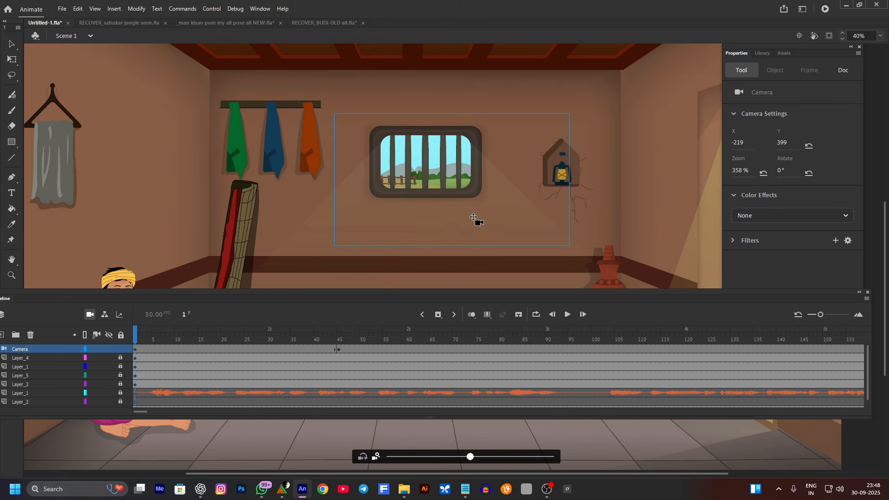
drag(473, 217, 452, 186)
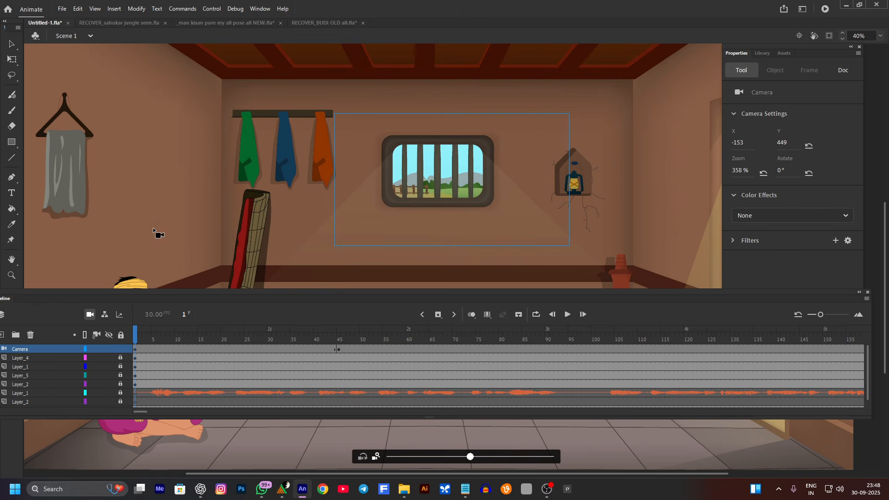
Play from frame 1 past the camera keyframe and compare the framing at frames 1 and 45.
key(Return)
key(Return)
scroll(451, 212, down, 1)
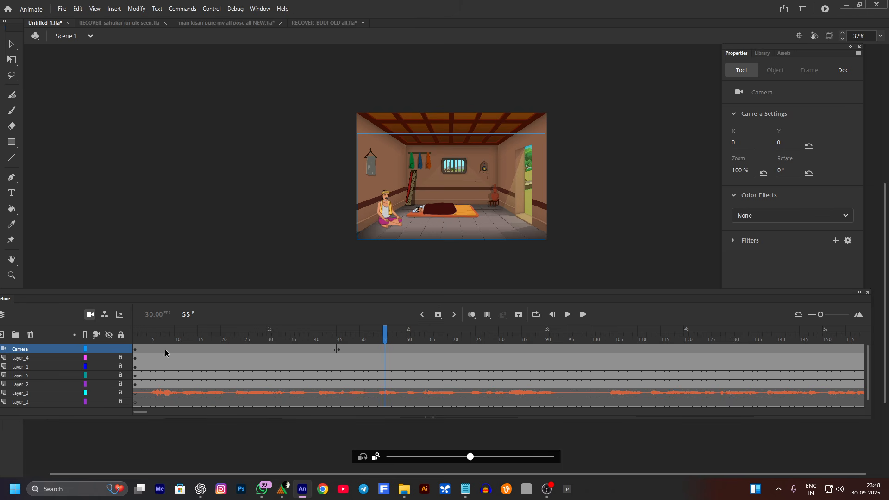
click(136, 350)
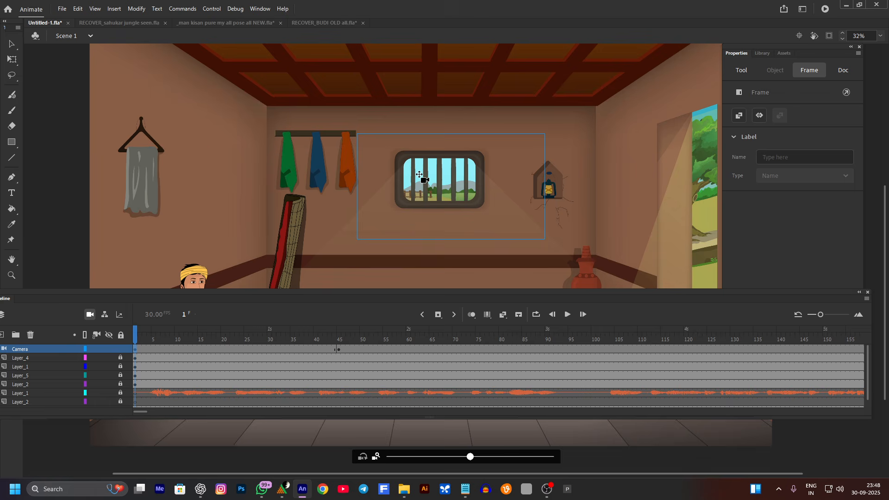
click(339, 350)
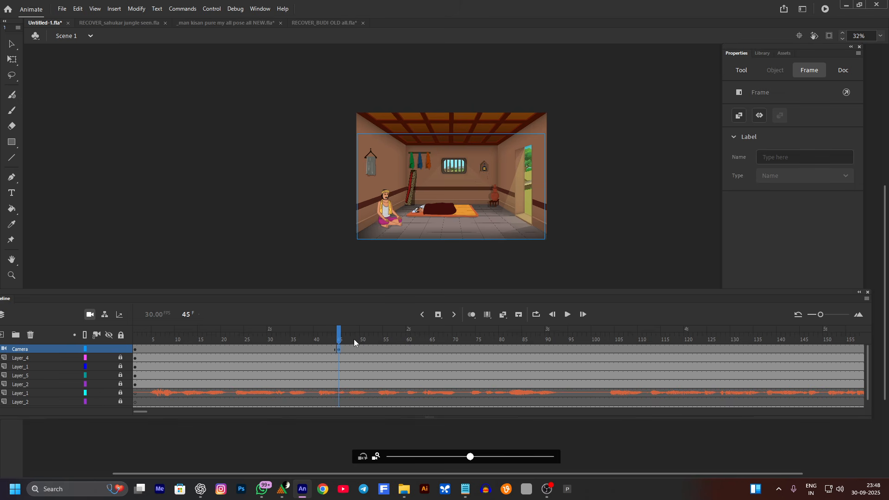
Create a classic tween on the Camera layer between frames 1 and 45 and play it from frame 1.
right_click(220, 348)
click(263, 71)
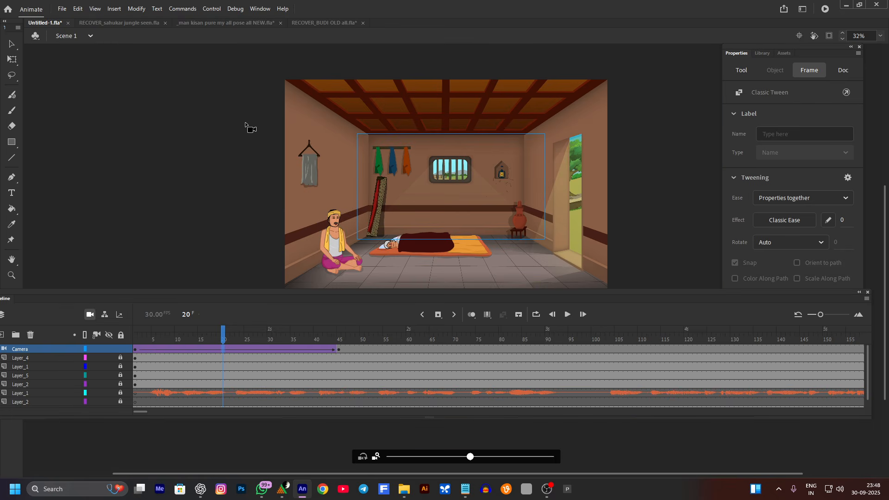
click(139, 339)
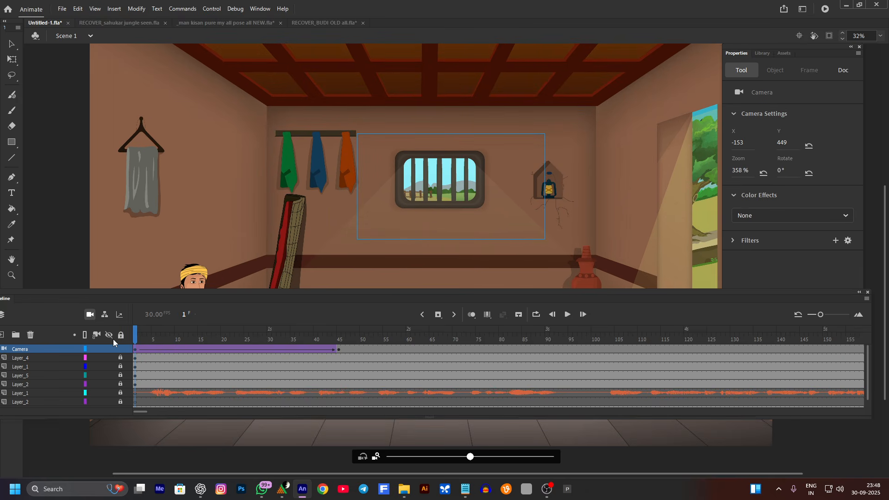
key(Return)
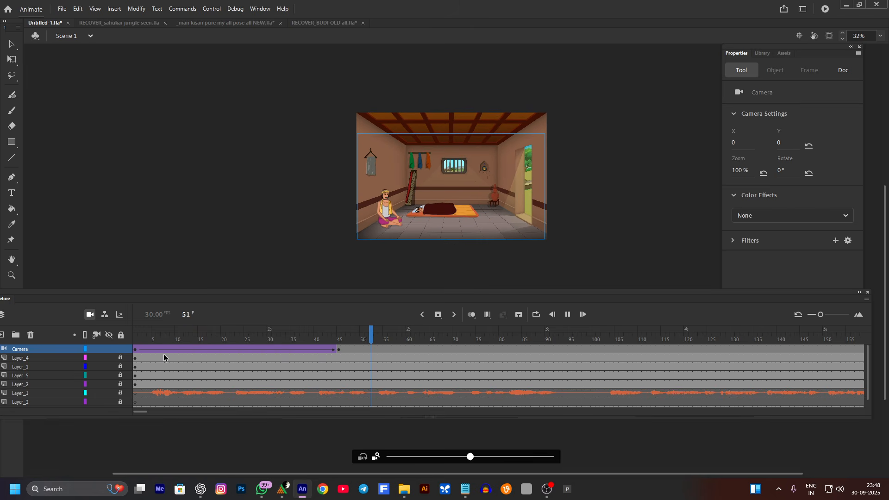
key(Return)
Replay the dialogue from about frame 10 and from frame 44 to review the tweened camera move.
click(177, 338)
key(Return)
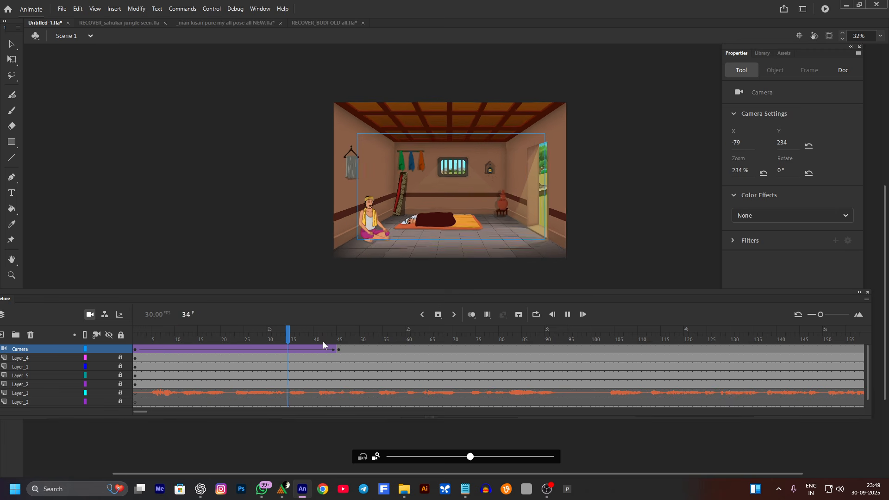
key(Return)
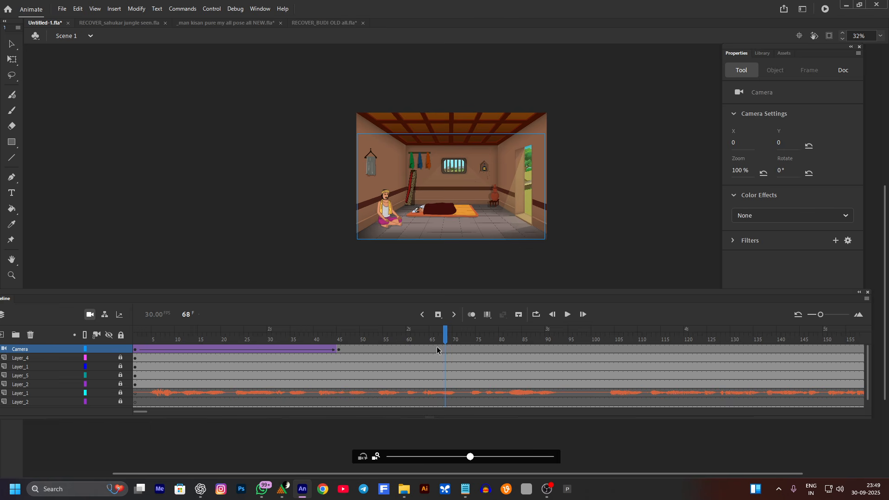
click(333, 340)
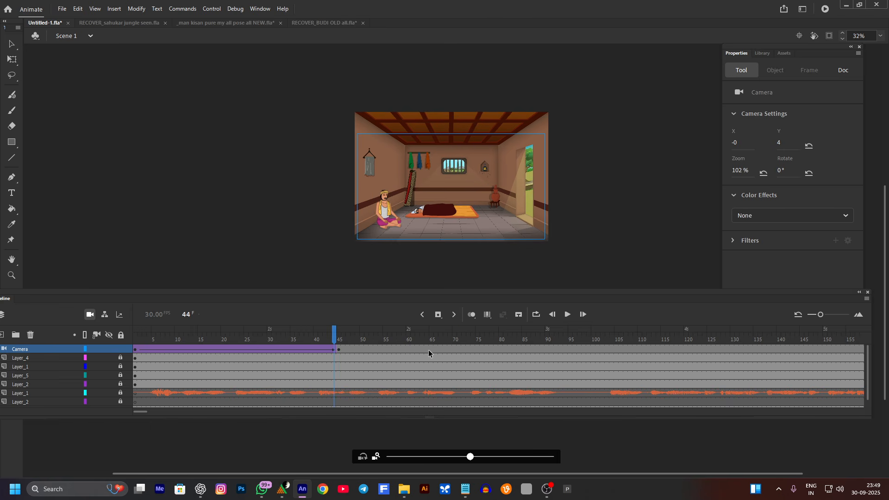
key(Return)
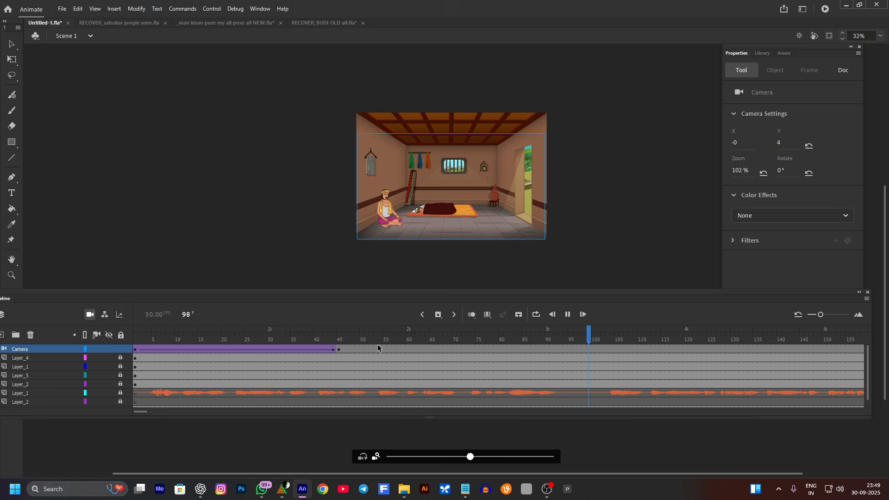
Play on from frame 45 and try a keyframe on the Camera layer at frame 79.
click(340, 335)
key(Return)
click(498, 350)
key(F6)
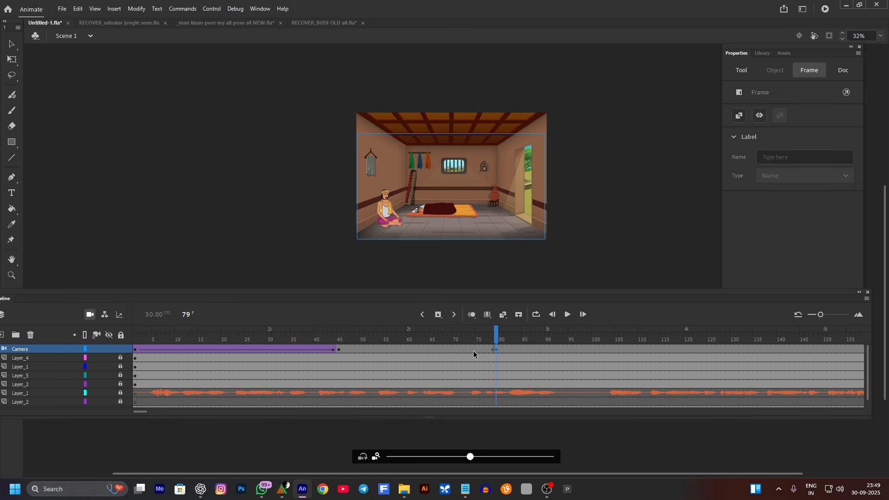
click(471, 347)
click(496, 348)
Play the dialogue from frame 31 and examine the seated and sleeping characters up close.
click(446, 341)
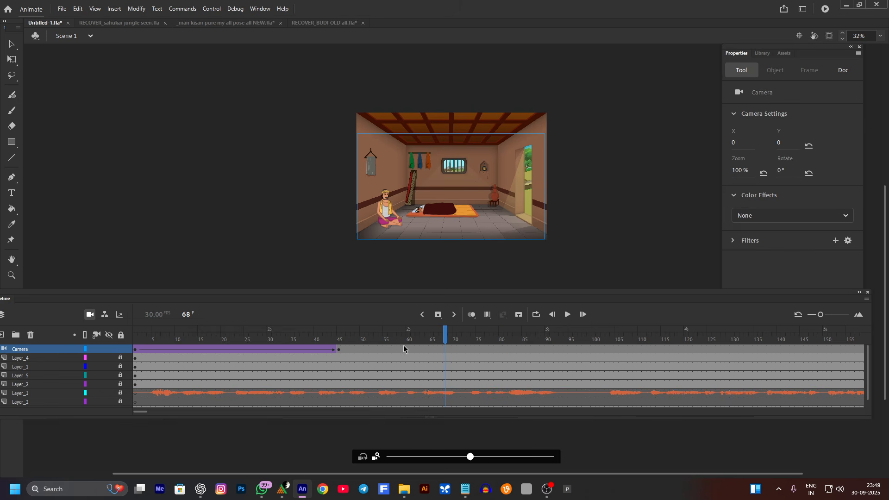
click(273, 341)
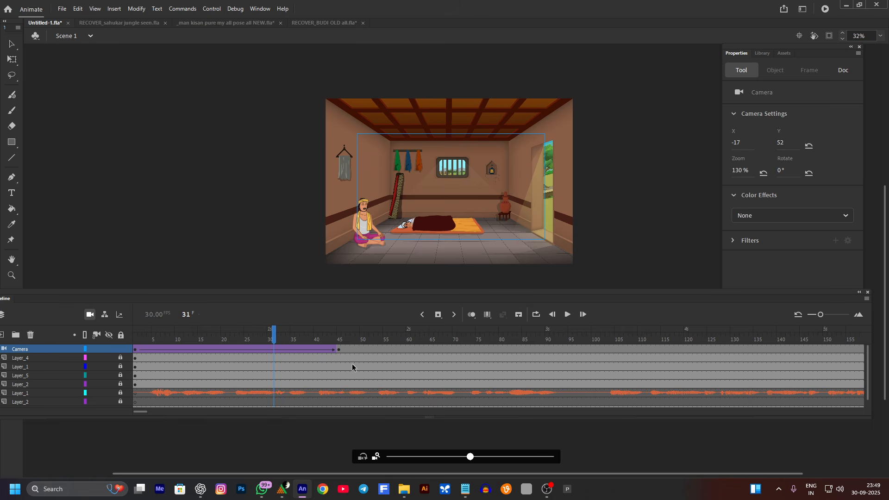
key(Return)
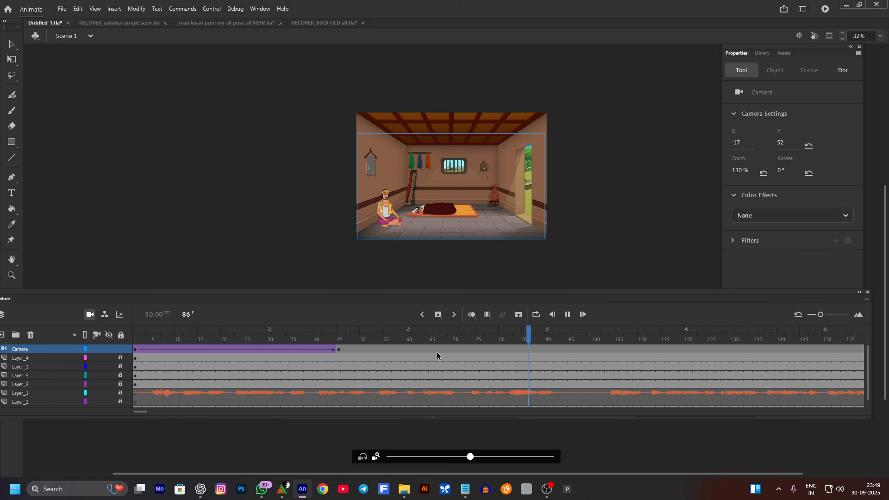
key(Return)
scroll(422, 219, up, 2)
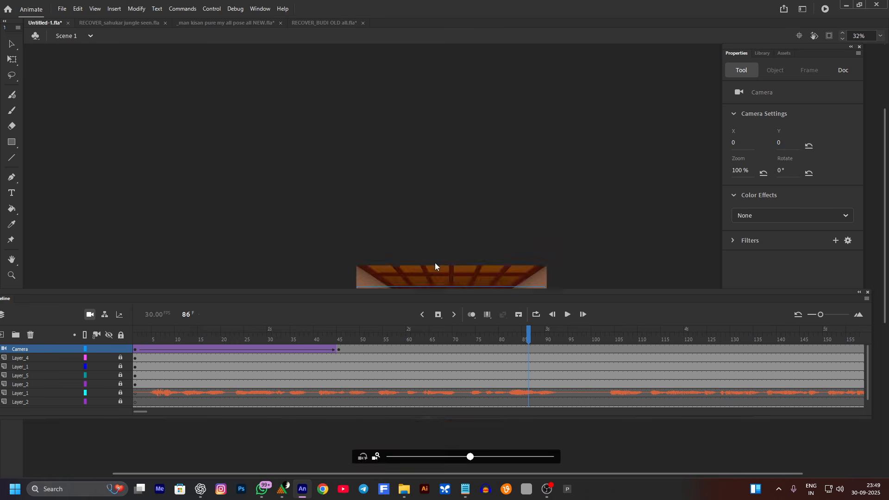
scroll(421, 234, up, 2)
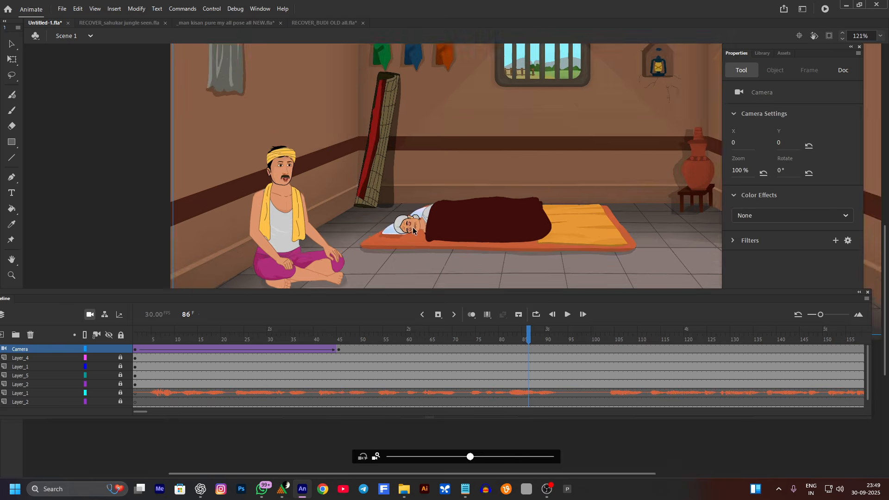
scroll(415, 232, down, 4)
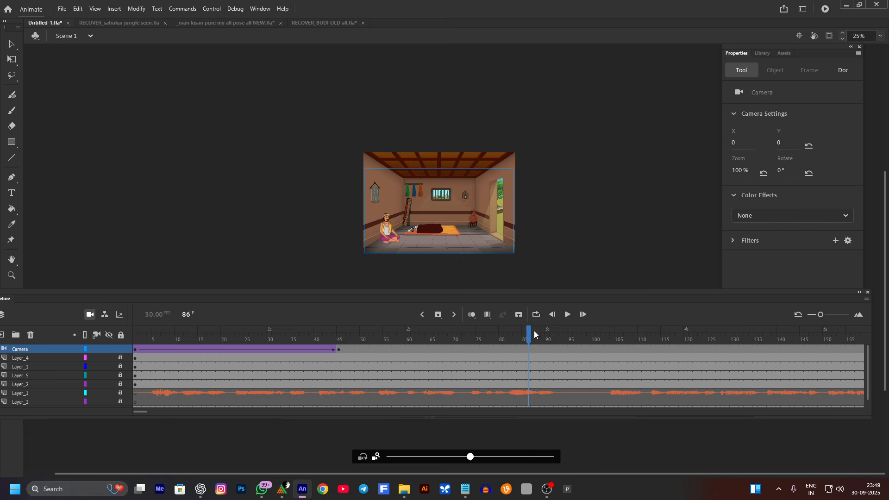
Play the dialogue from frame 38 to the end of the line and insert a keyframe on the Camera layer at frame 91.
click(306, 342)
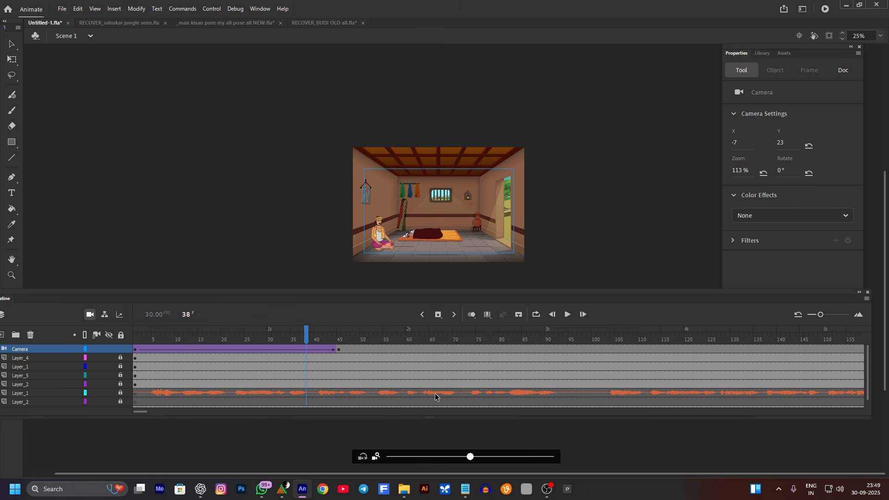
key(Return)
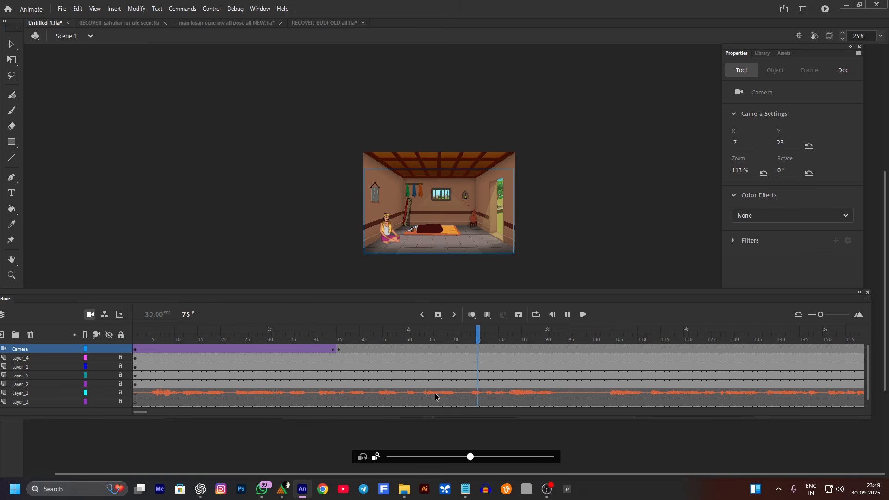
key(Return)
click(356, 335)
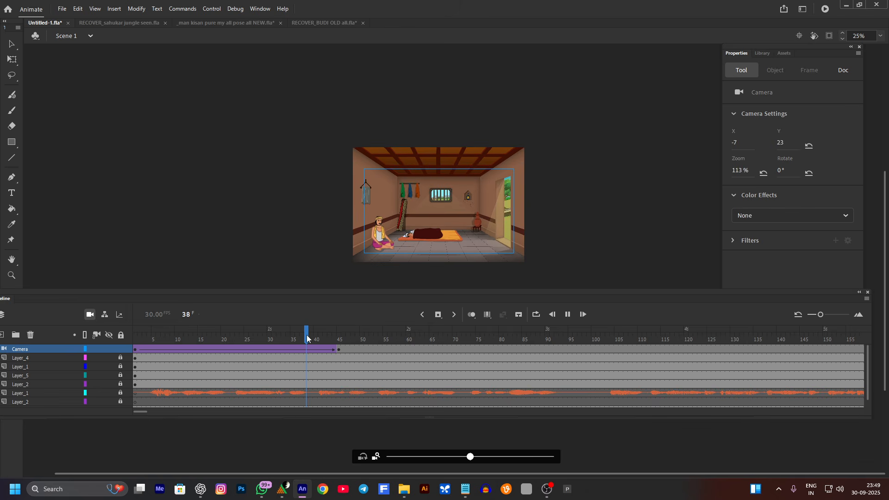
key(Return)
key(Return)
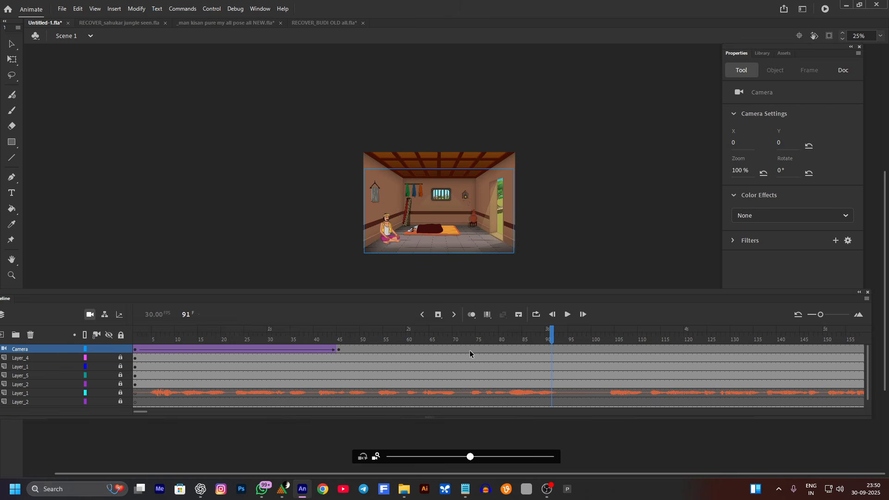
click(551, 350)
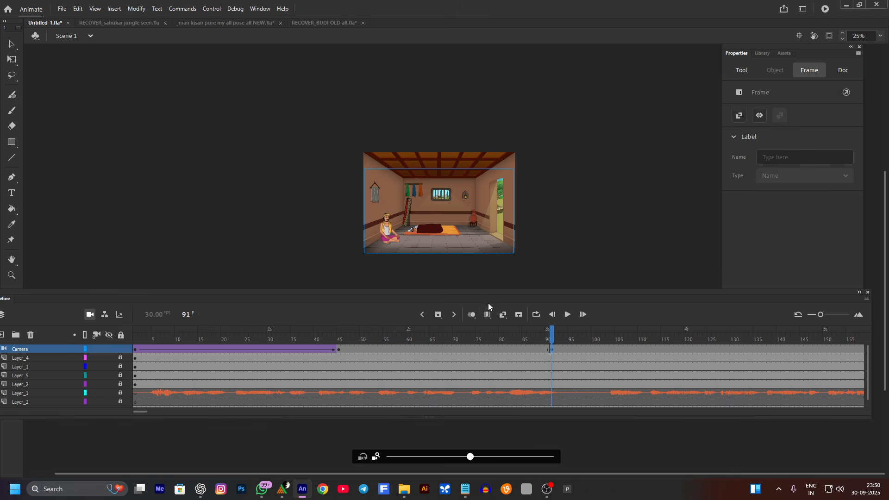
Replay the dialogue from about frames 60 and 64 to check the timing of the camera keyframe at frame 91.
click(408, 340)
key(Return)
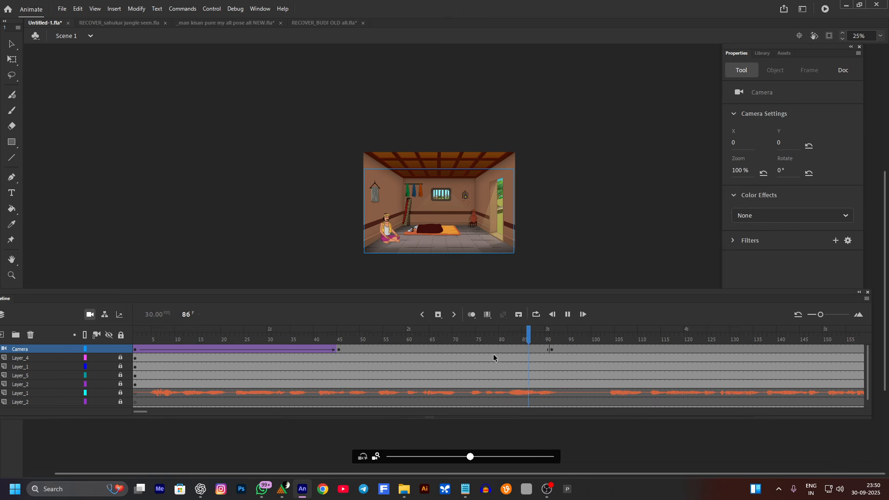
key(Return)
click(426, 340)
key(Return)
key(Return)
Zoom the camera in to 400% at frame 91 and move it to X 455, Y -665, framing the sleeping character.
click(551, 349)
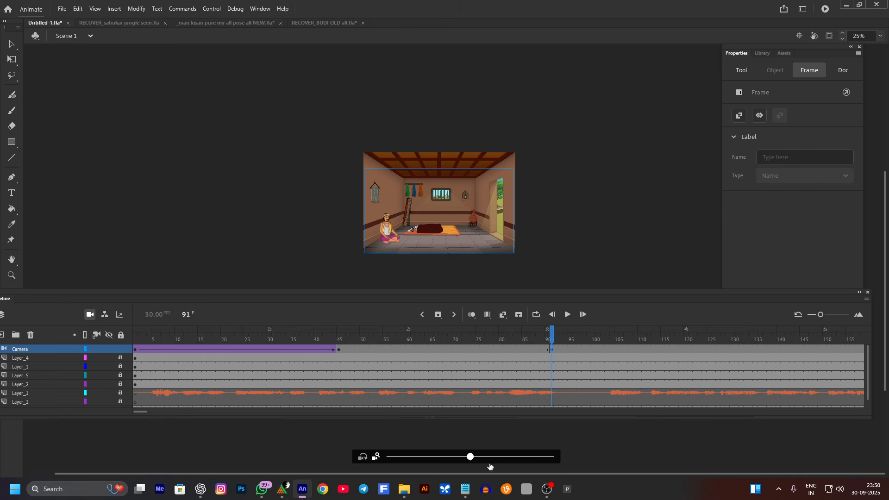
click(472, 458)
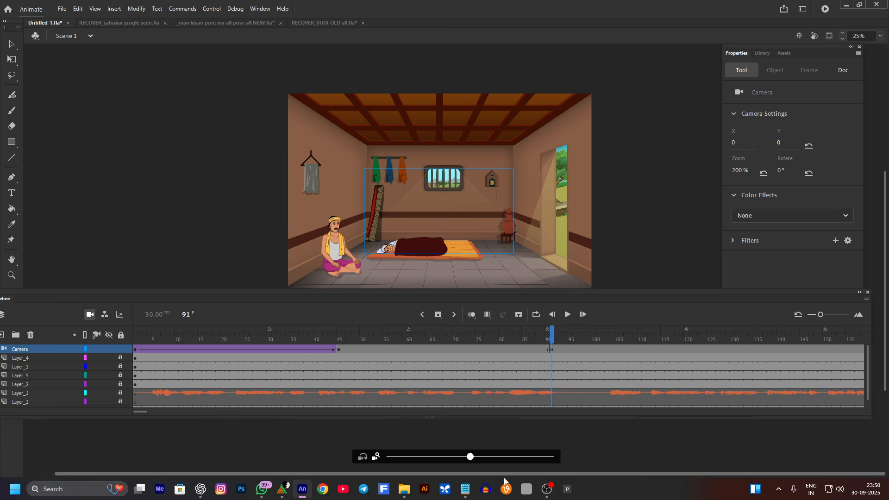
drag(471, 457, 555, 458)
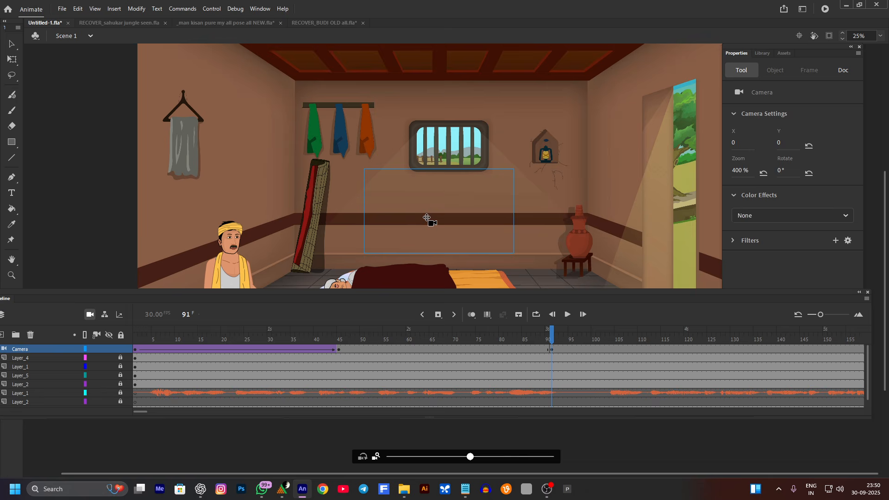
drag(427, 218, 378, 290)
drag(430, 227, 427, 234)
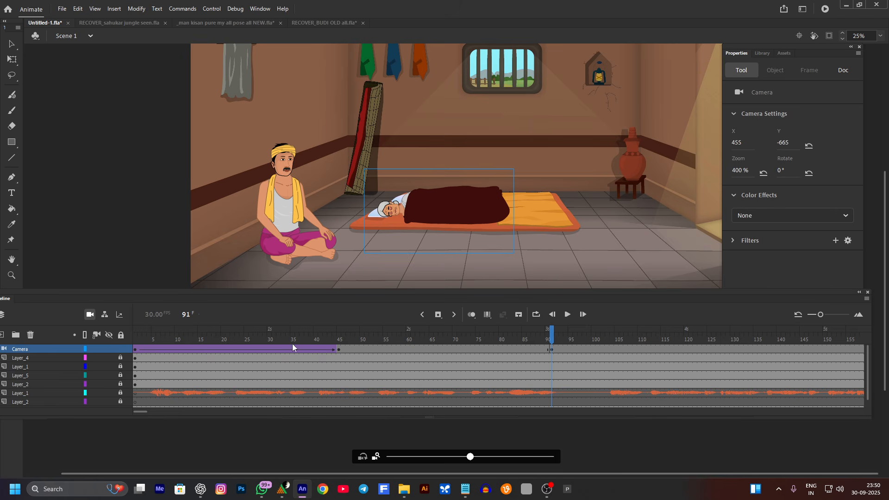
Play from about frame 25 through the camera cut at frame 91 and return to frame 19.
click(246, 334)
key(Return)
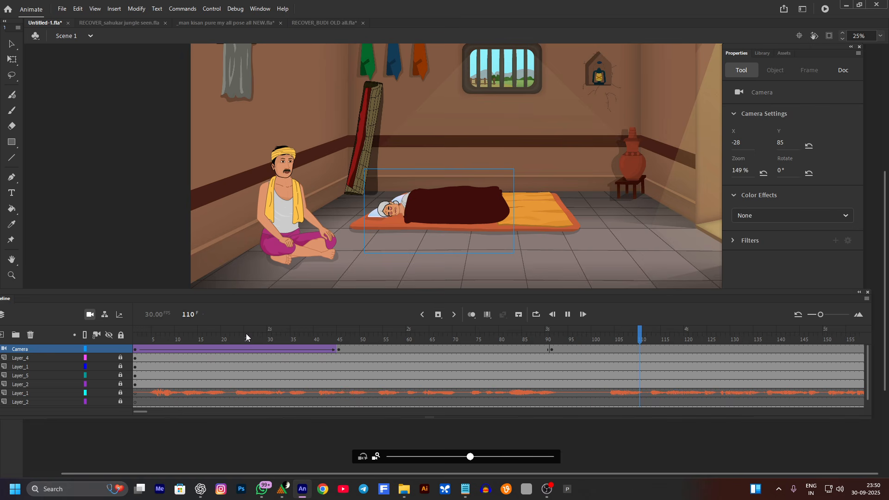
key(Return)
click(220, 332)
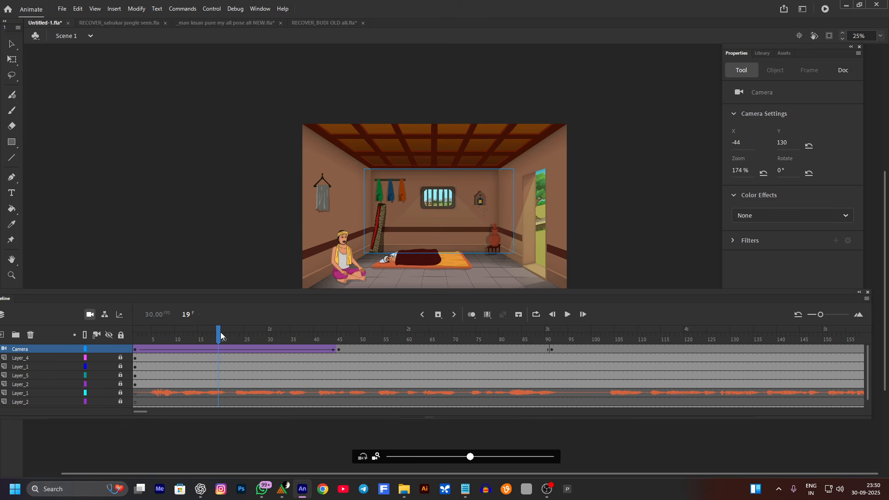
Replay the dialogue and camera move from frame 19 to about frame 61, and return to frame 2.
key(Return)
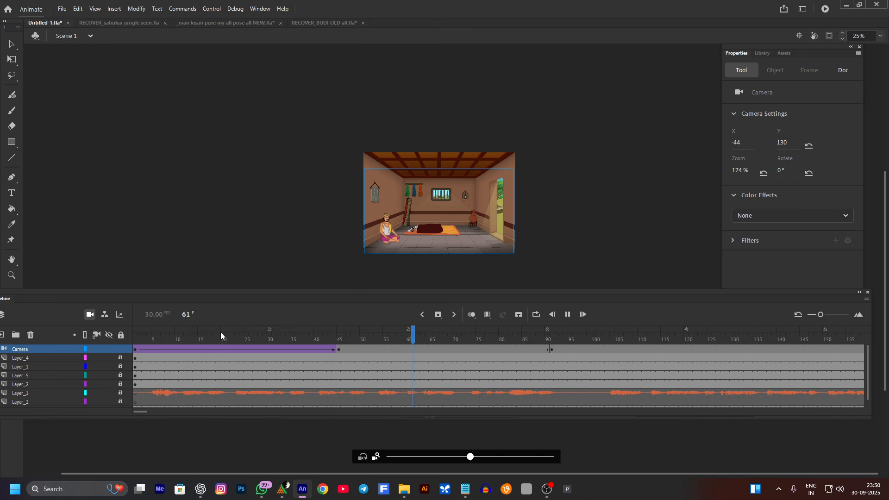
key(Return)
click(218, 337)
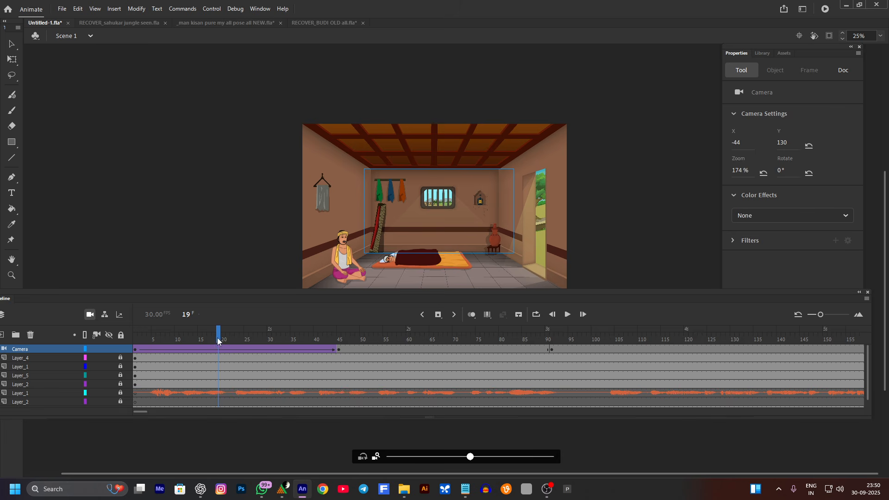
key(Return)
key(Return)
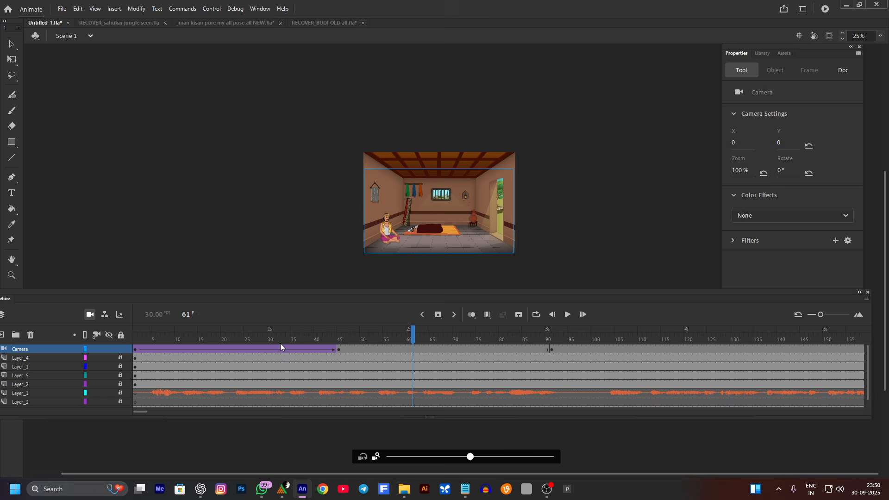
key(Return)
click(209, 337)
click(138, 343)
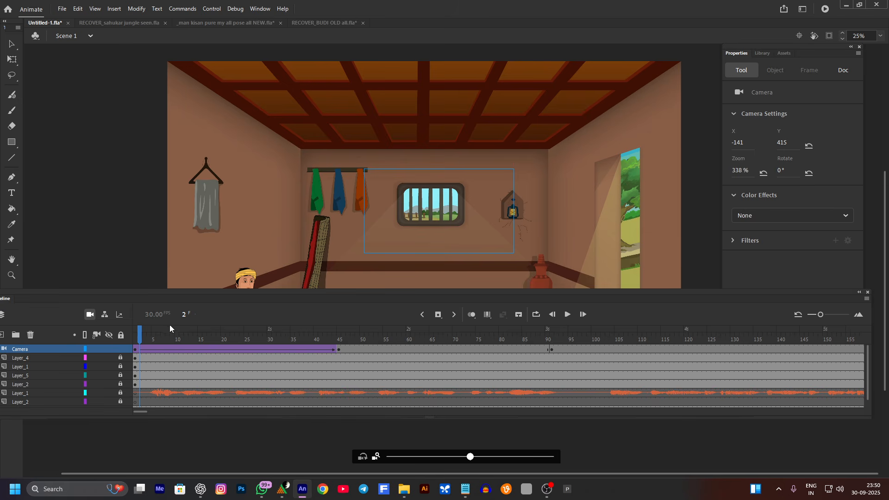
Inspect the sound envelope of the 5-2.wav clip on the dialogue layer and close it without changes.
click(234, 392)
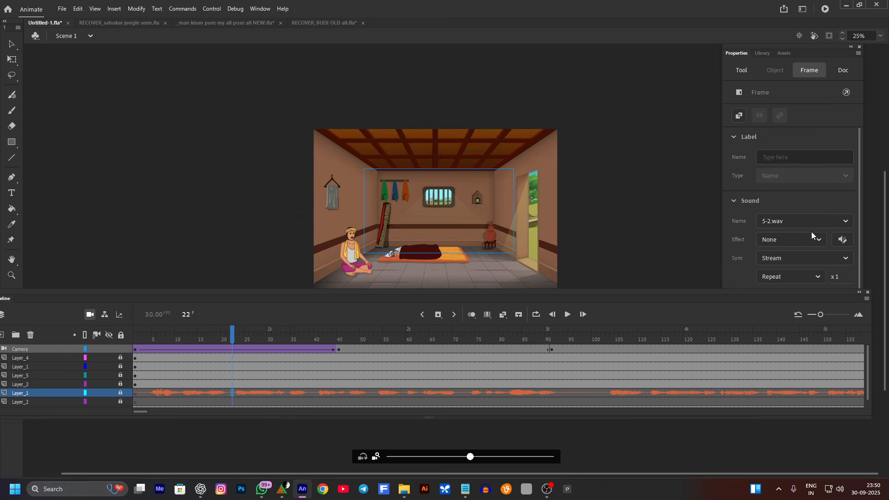
click(840, 240)
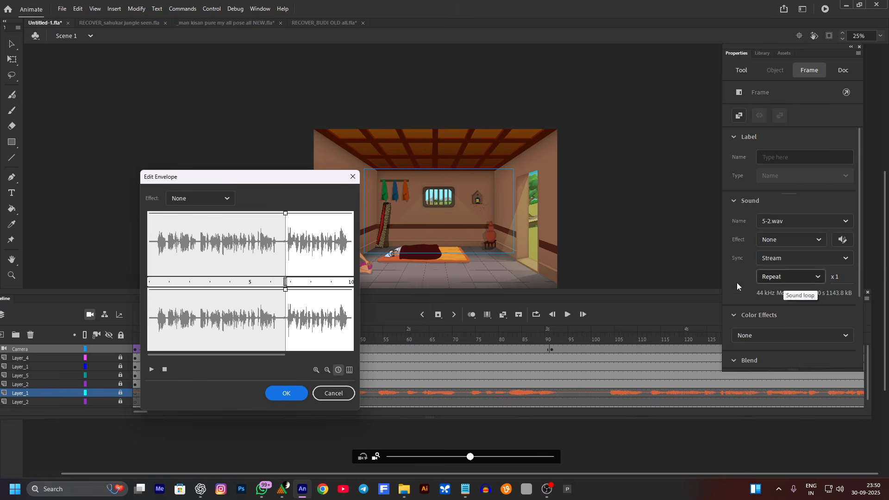
click(353, 178)
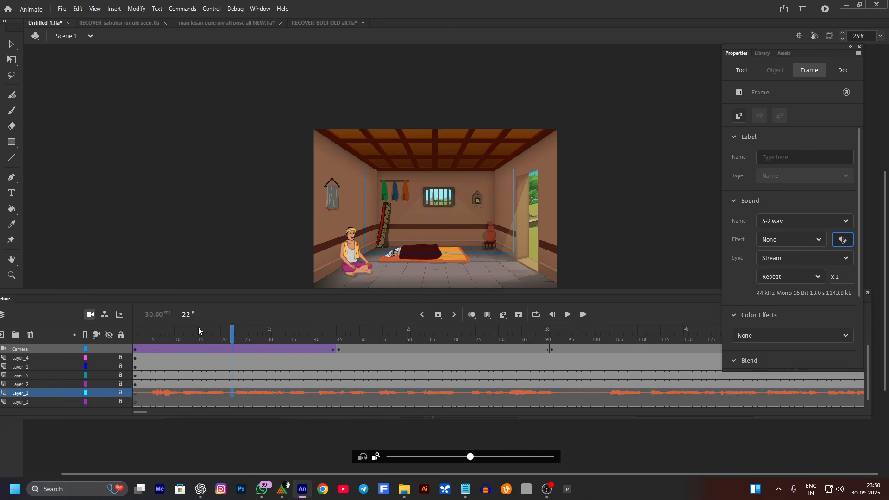
key(Return)
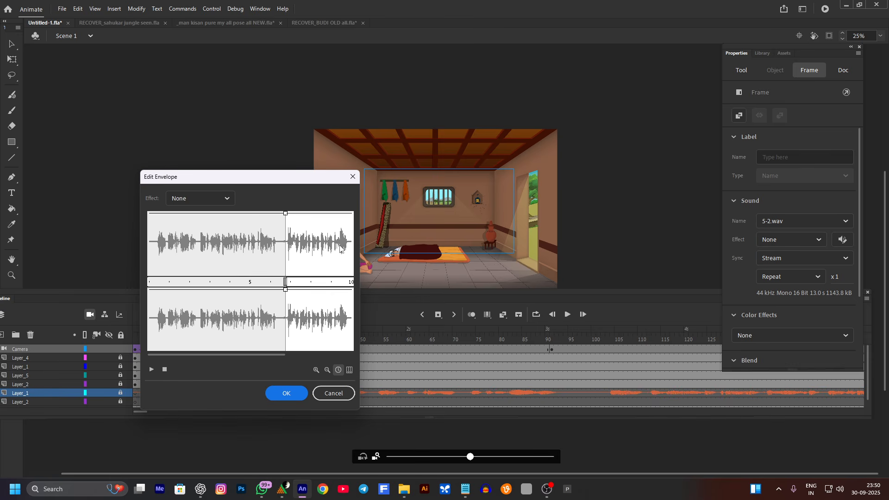
click(338, 393)
key(Return)
key(Return)
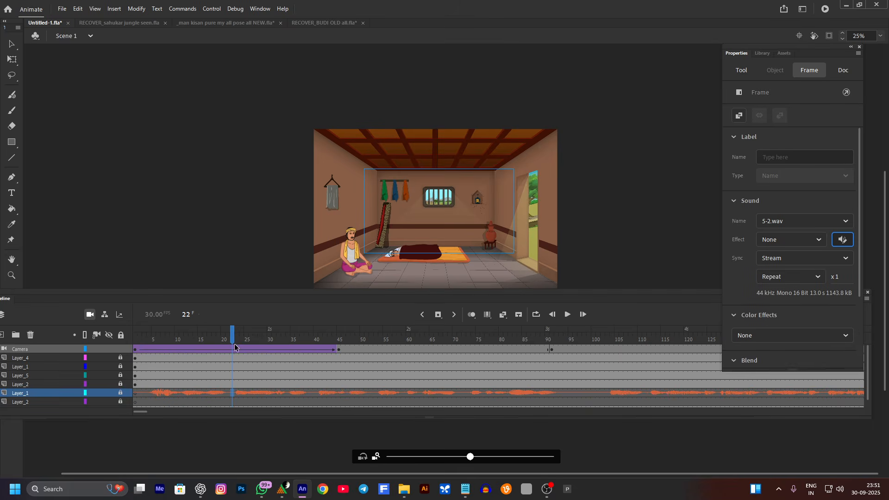
Play the opening camera pull-back from about frame 15 and again from frame 1 to check its timing.
click(200, 334)
key(Return)
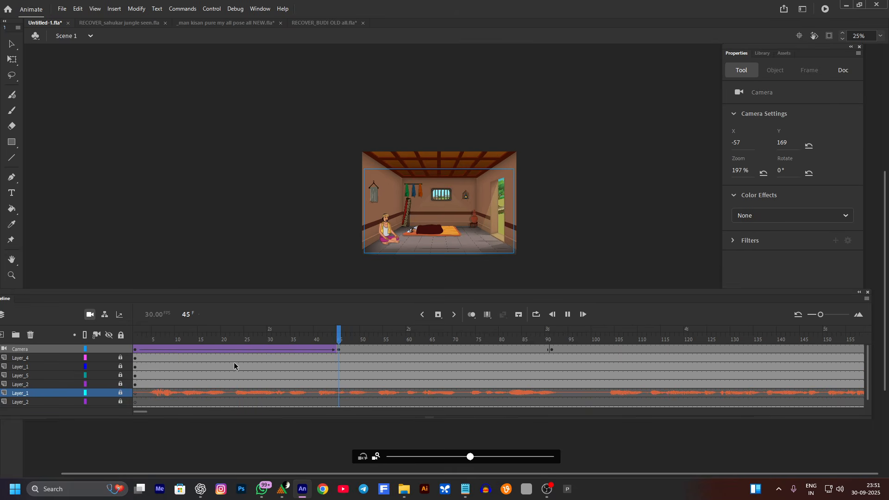
key(Return)
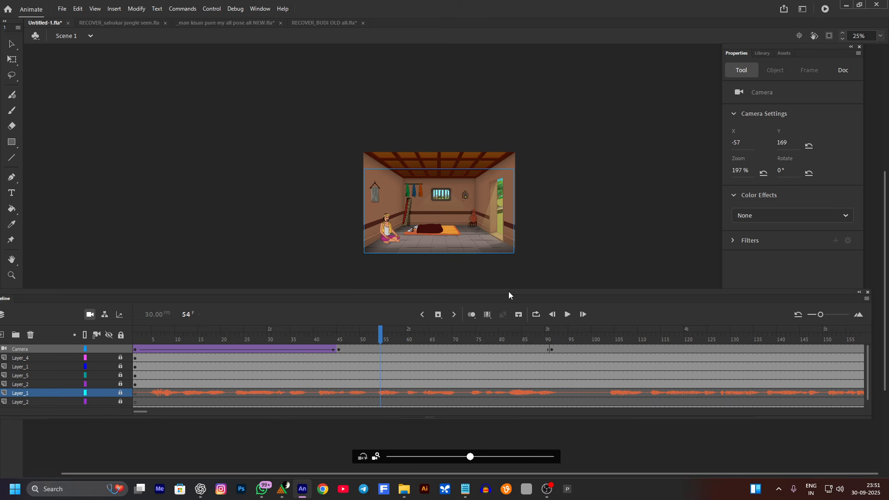
drag(508, 291, 510, 296)
drag(283, 345, 15, 373)
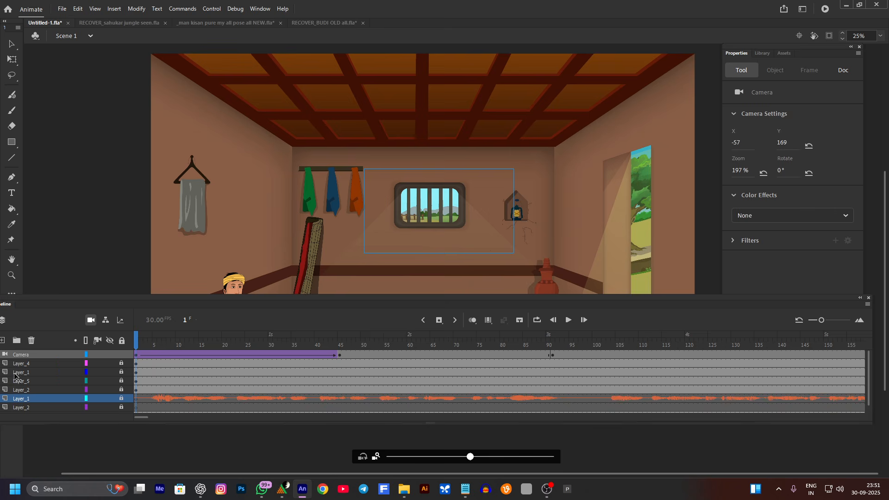
key(Return)
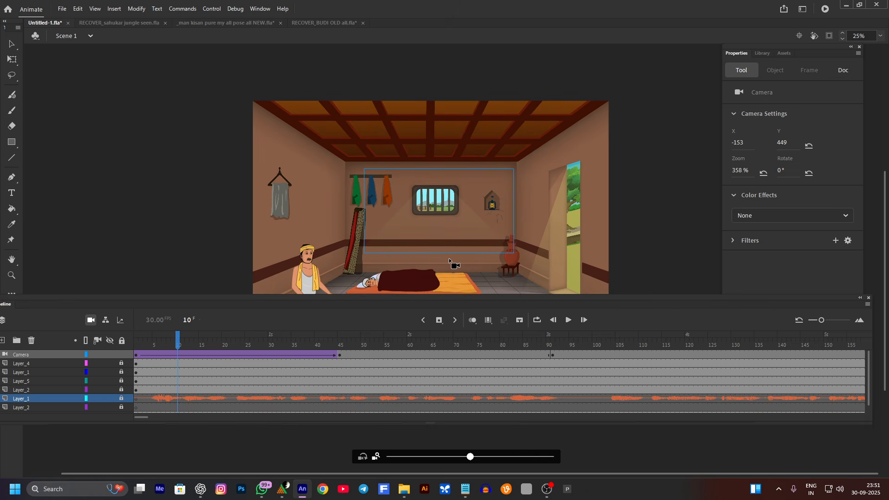
key(Return)
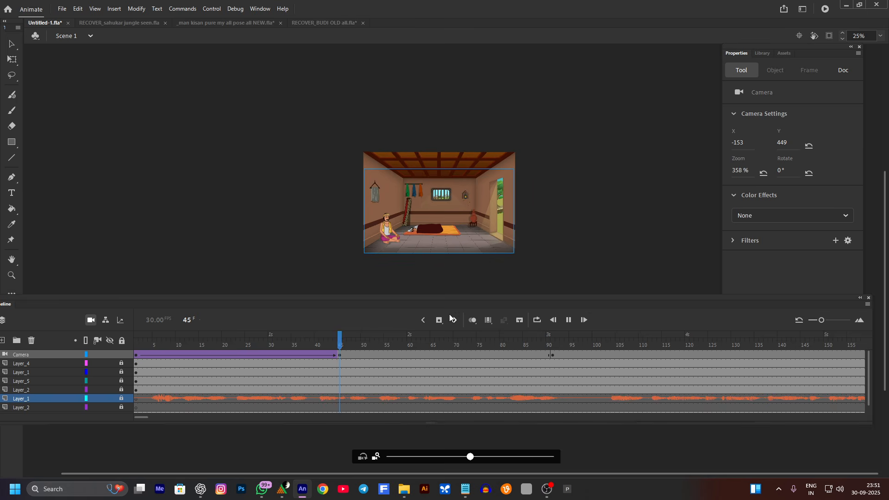
Review the camera keyframe at frame 45 and replay from frame 8 through the end of the first tween.
click(340, 355)
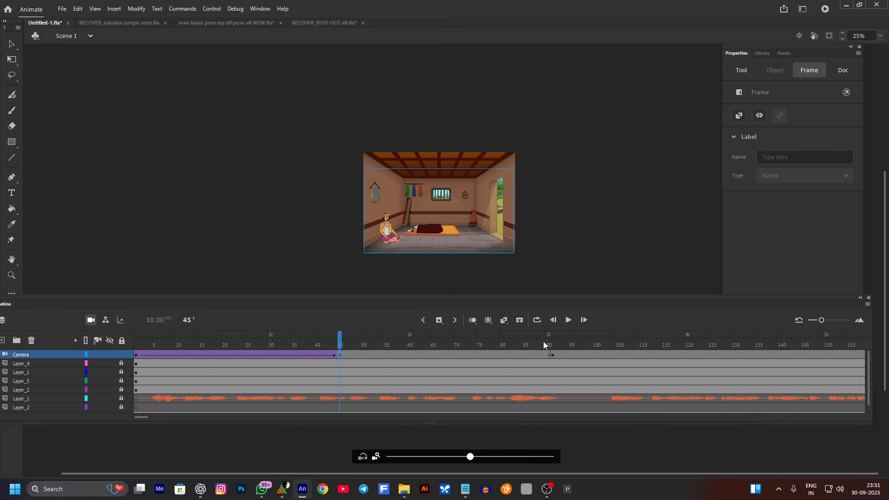
click(297, 343)
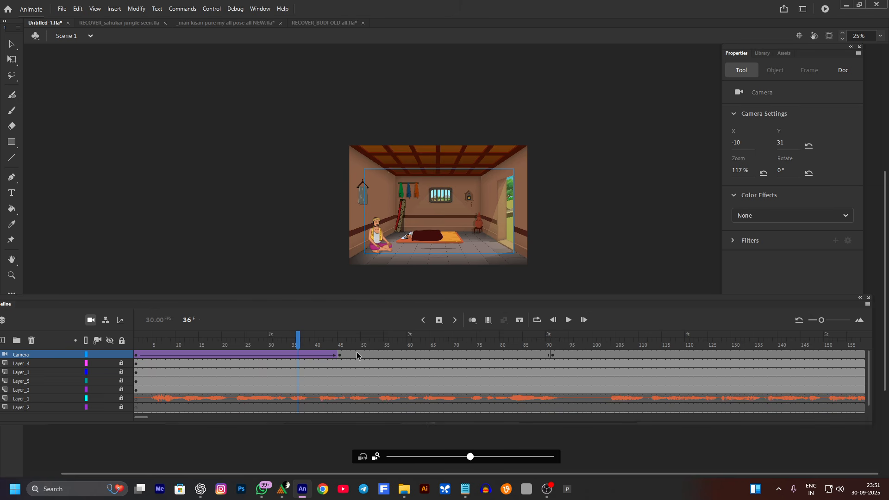
drag(345, 345, 359, 342)
click(169, 344)
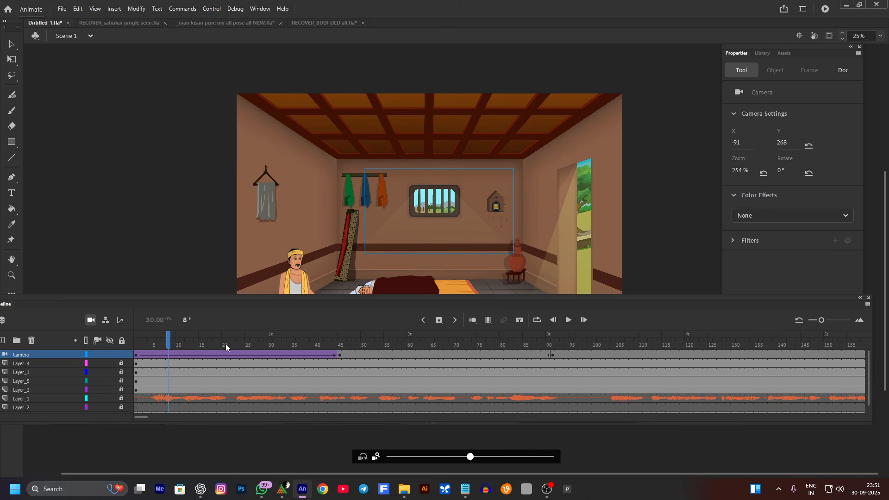
key(Return)
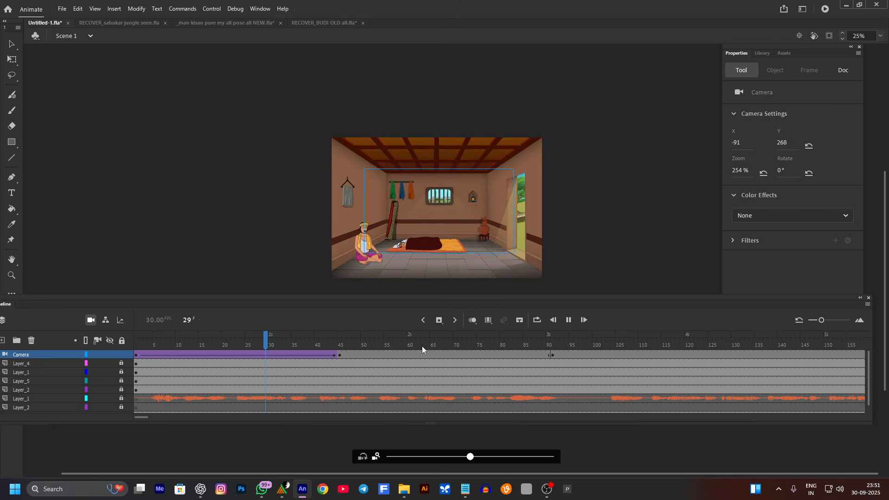
key(Return)
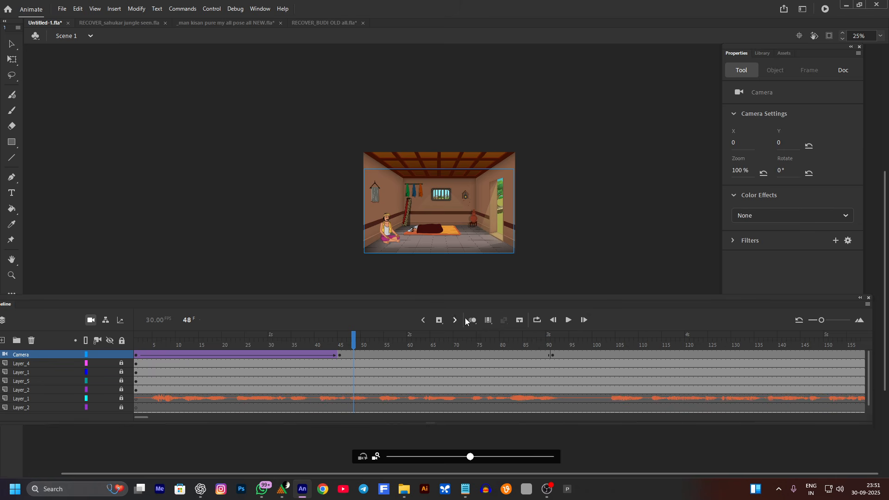
Insert a Camera layer keyframe at frame 90, zoom the camera to 129% and move it to X 115, Y -95.
click(550, 356)
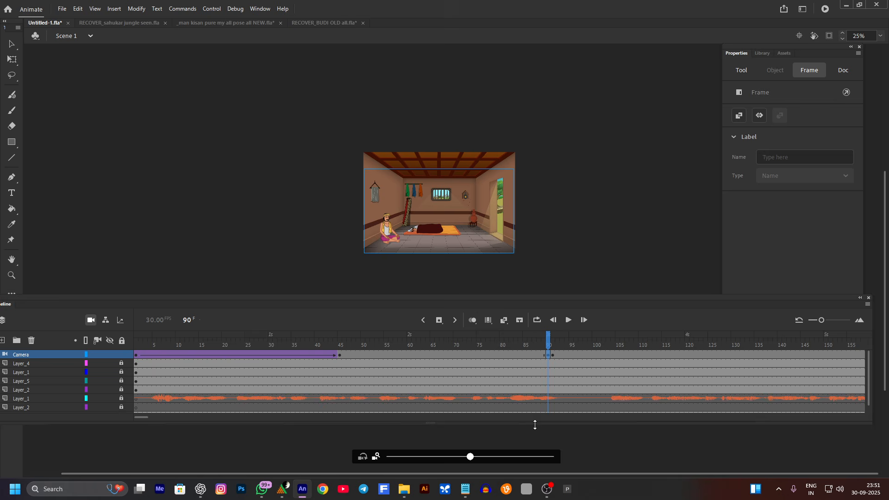
click(470, 457)
drag(506, 461, 501, 459)
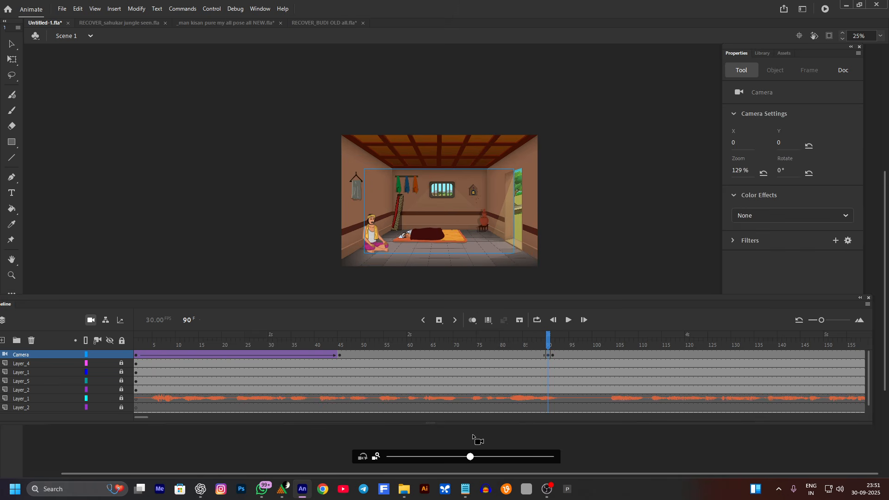
drag(441, 241, 430, 252)
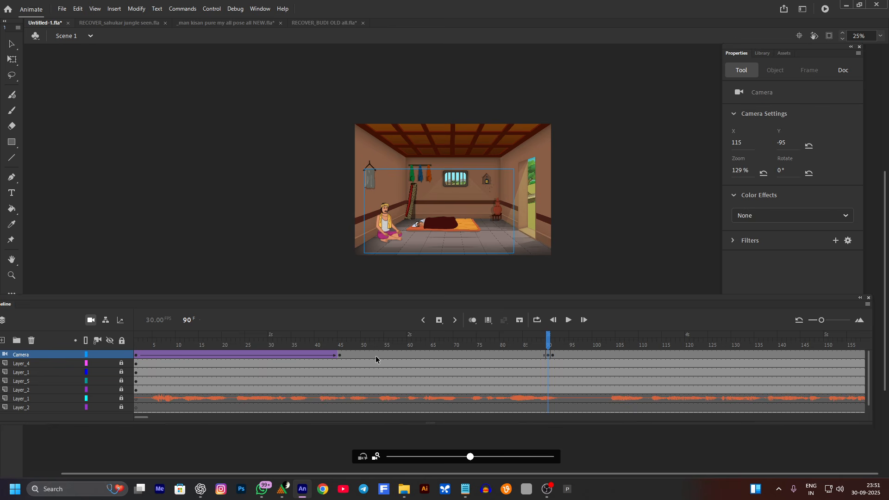
Play from about frame 45 past the camera keyframes at frames 90 and 91 to check the cuts.
click(338, 347)
key(Return)
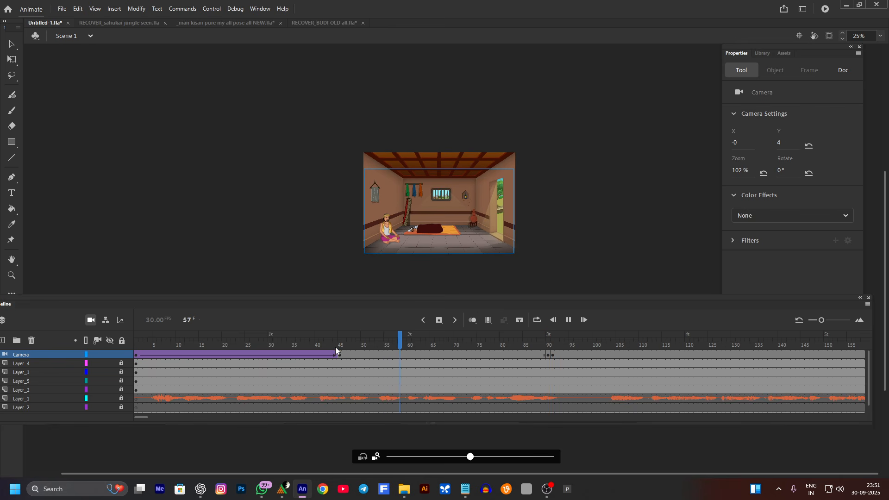
key(Return)
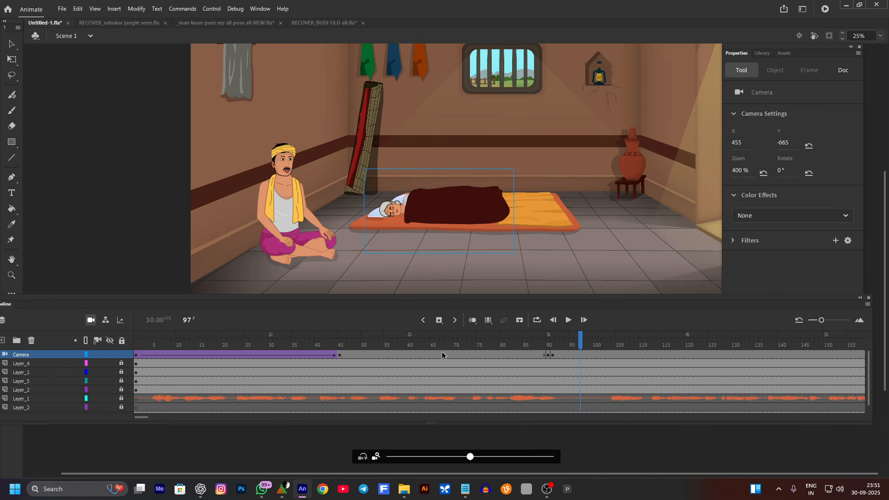
Compare the camera framing at frames 45 and 90 and create a classic tween between these two Camera layer keyframes.
click(340, 355)
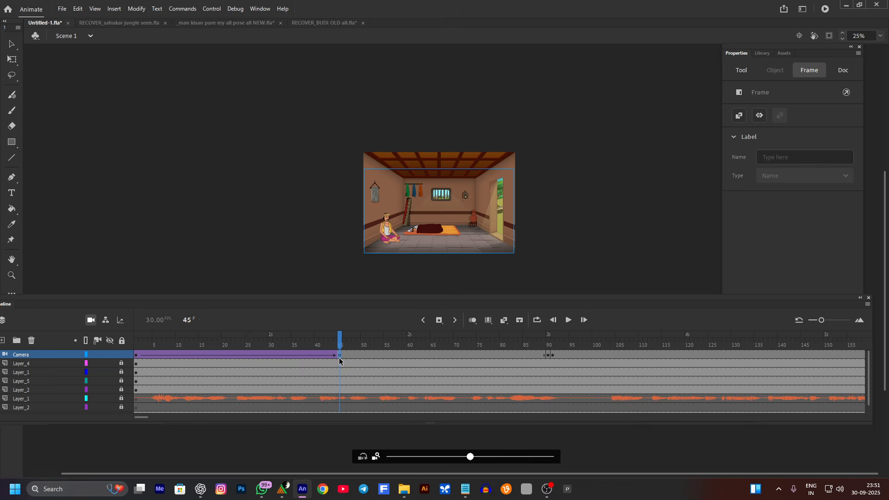
click(548, 355)
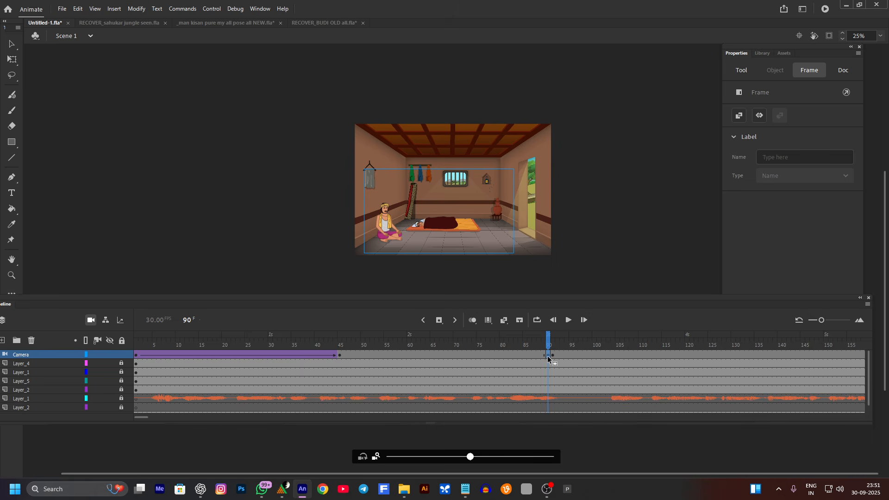
click(340, 355)
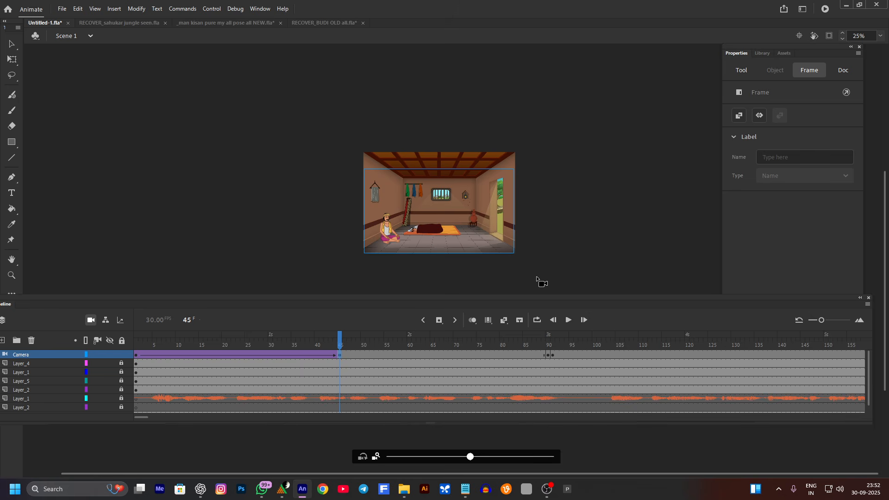
click(547, 355)
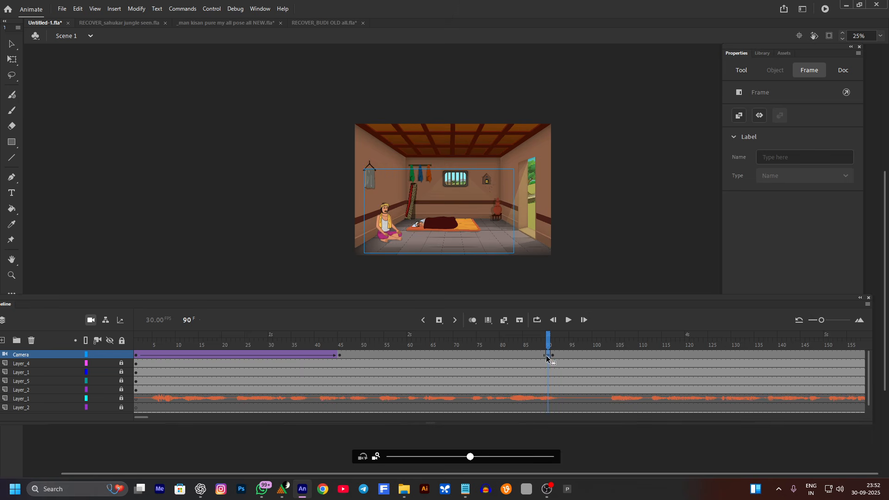
right_click(404, 354)
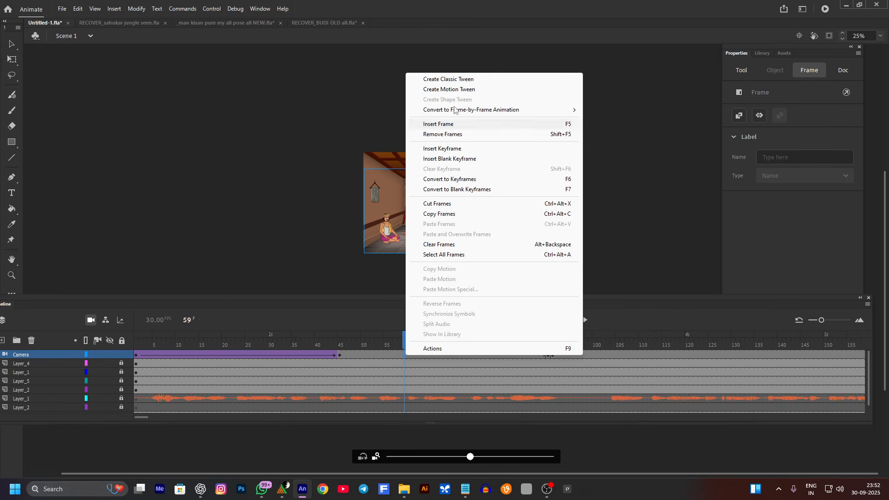
click(448, 79)
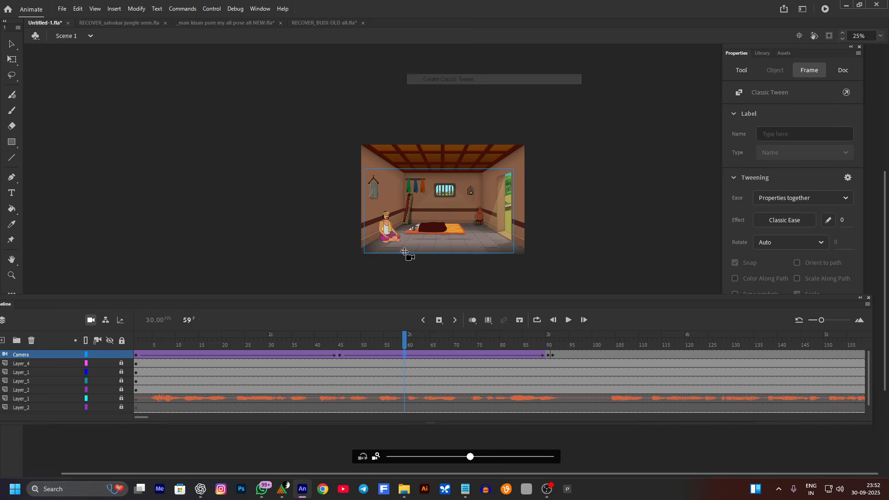
Check both ends of the second camera tween and play from frame 45 through the close-up and beyond frame 123.
click(340, 356)
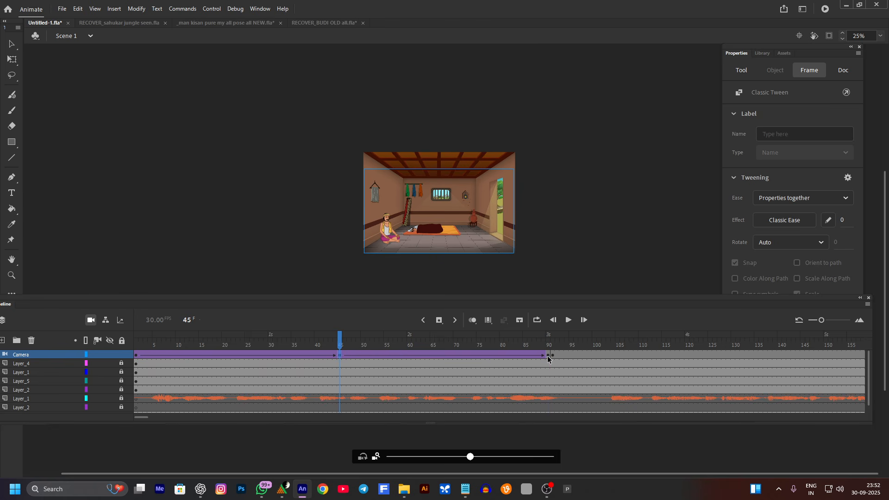
click(548, 355)
click(337, 352)
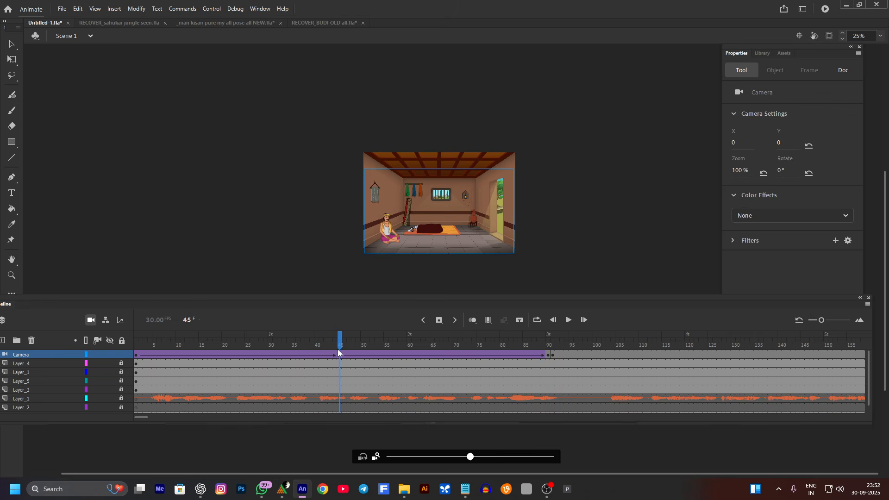
key(Return)
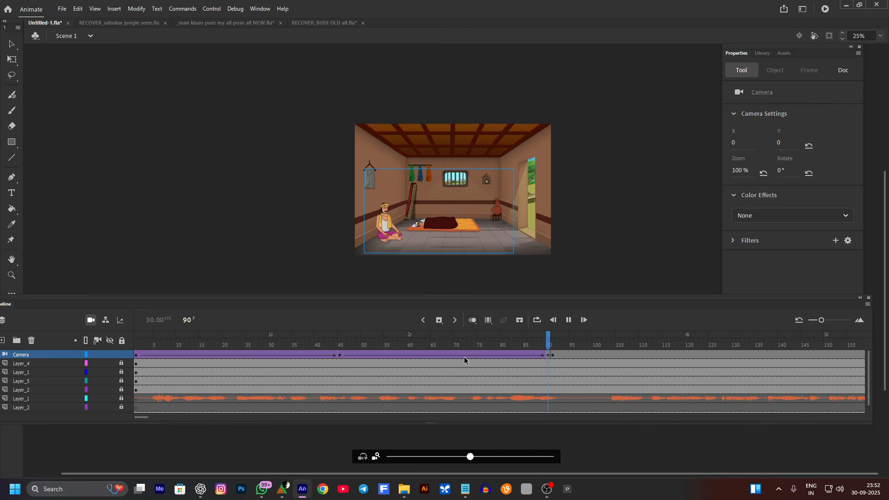
key(Return)
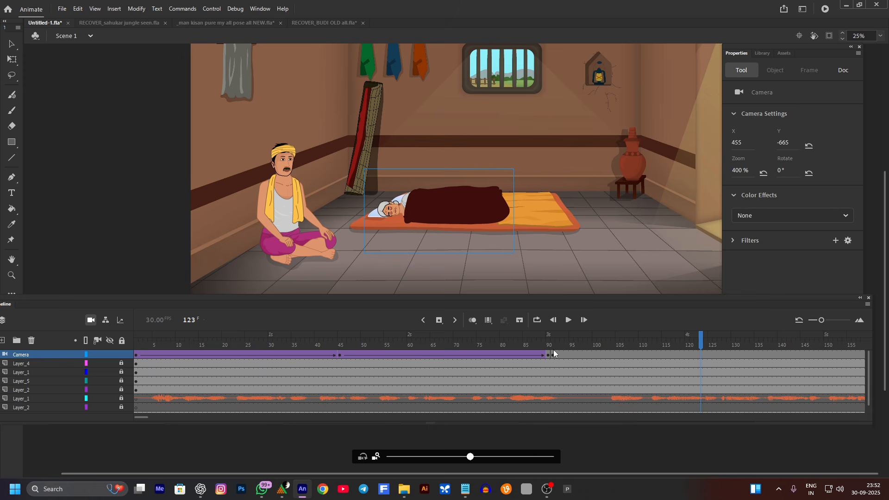
key(Return)
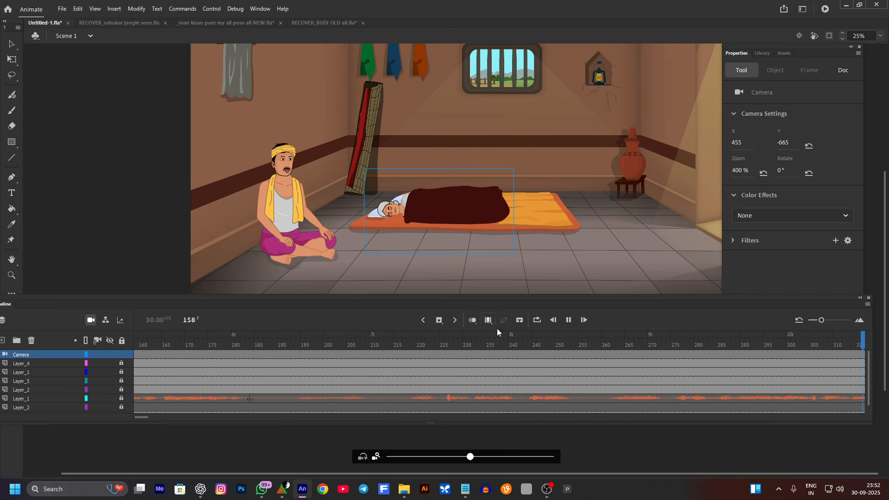
Insert Camera layer keyframes at frames 183 and 184, and clear the extra keyframe at frame 184.
key(Return)
click(249, 355)
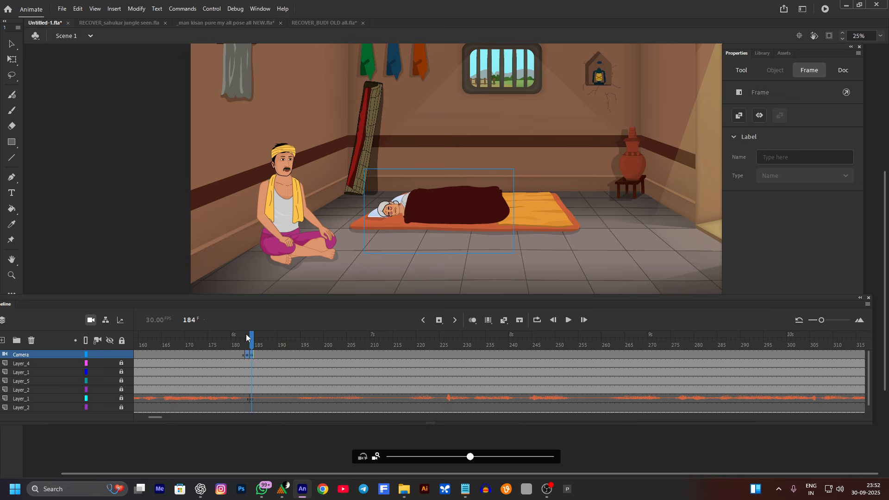
key(super+z)
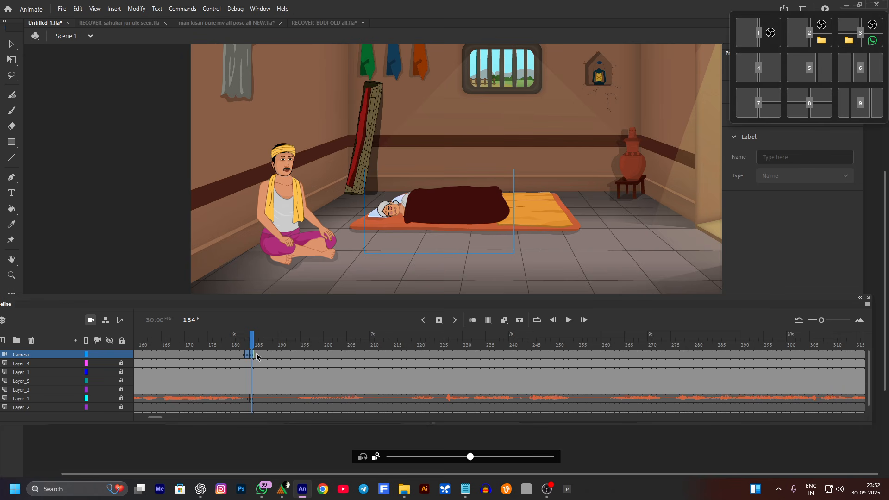
key(Escape)
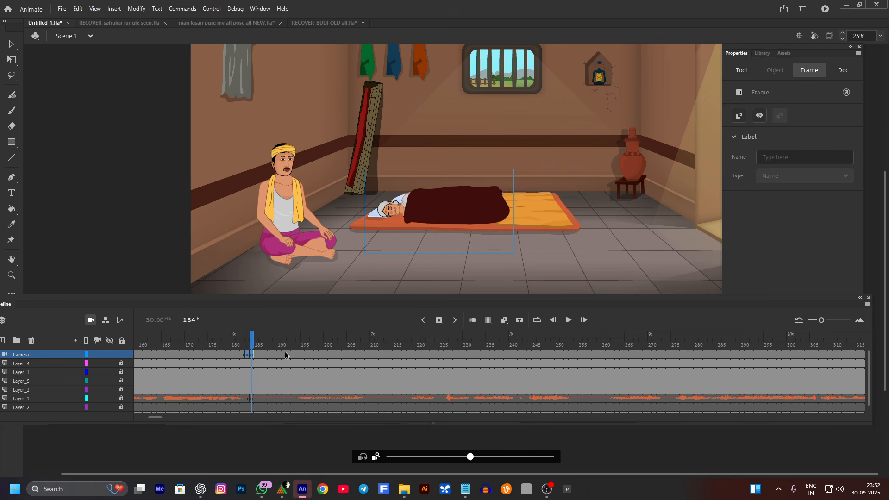
click(285, 355)
drag(261, 364, 100, 365)
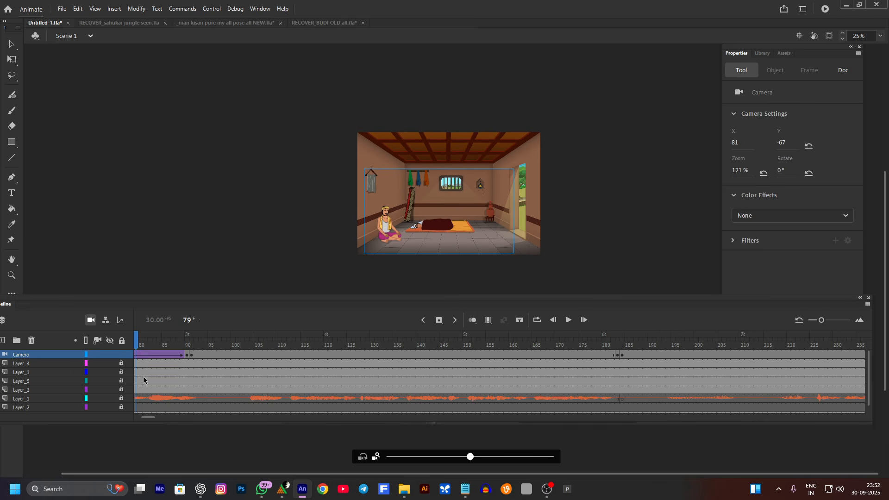
right_click(621, 354)
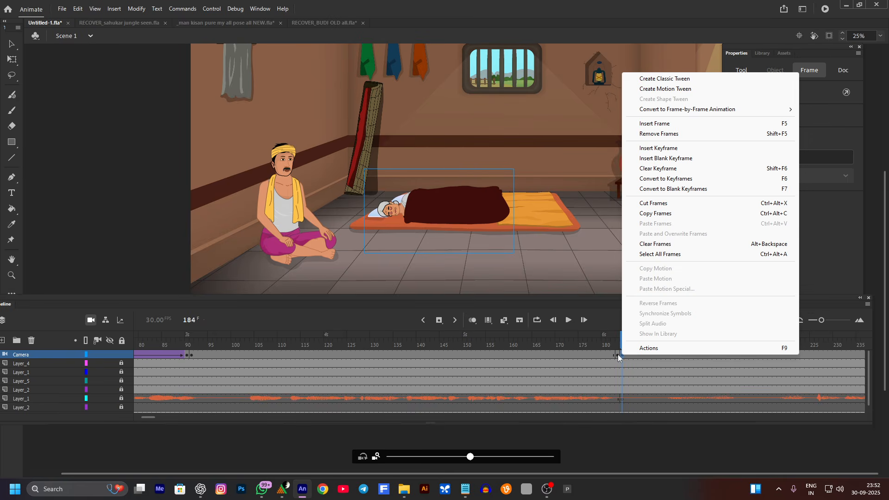
click(647, 168)
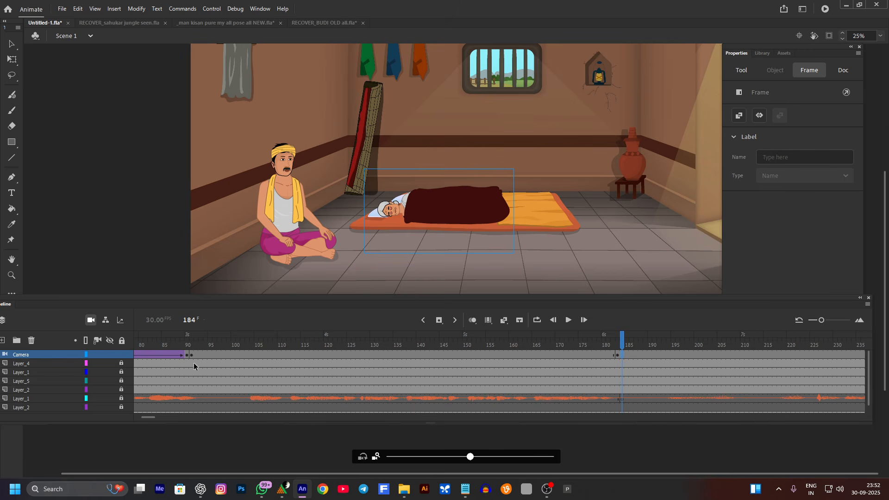
Play from frame 89 to frame 184 and examine the seated man and the sleeping woman up close.
click(182, 346)
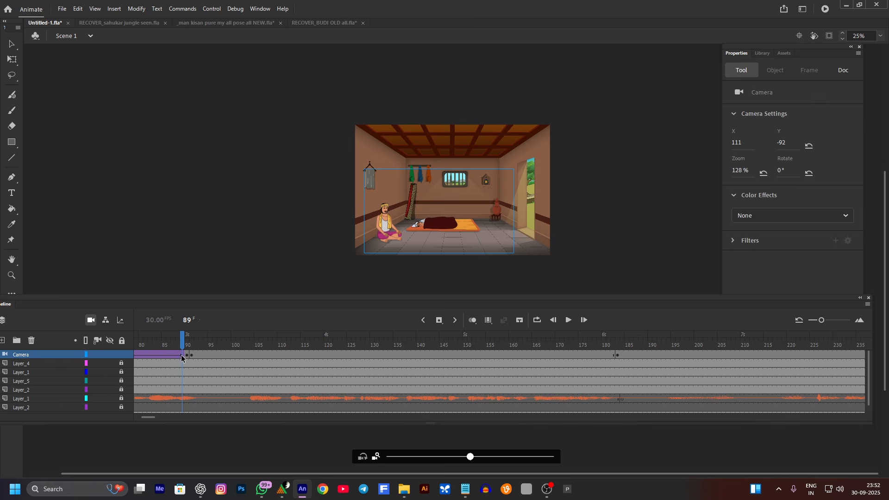
key(Return)
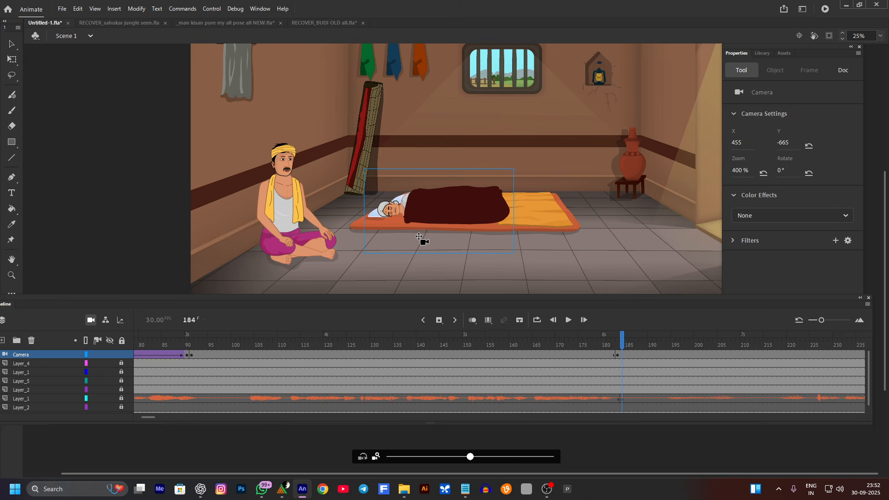
scroll(412, 237, up, 5)
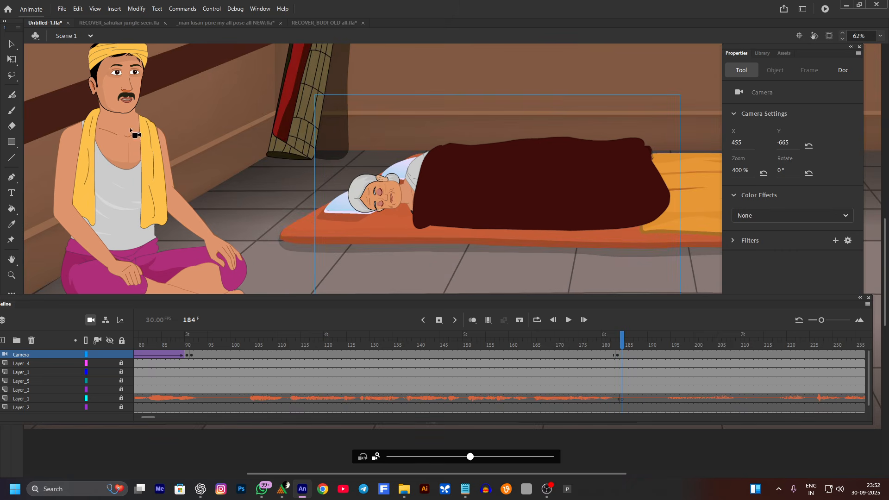
scroll(371, 235, down, 1)
scroll(403, 241, up, 5)
scroll(417, 247, down, 2)
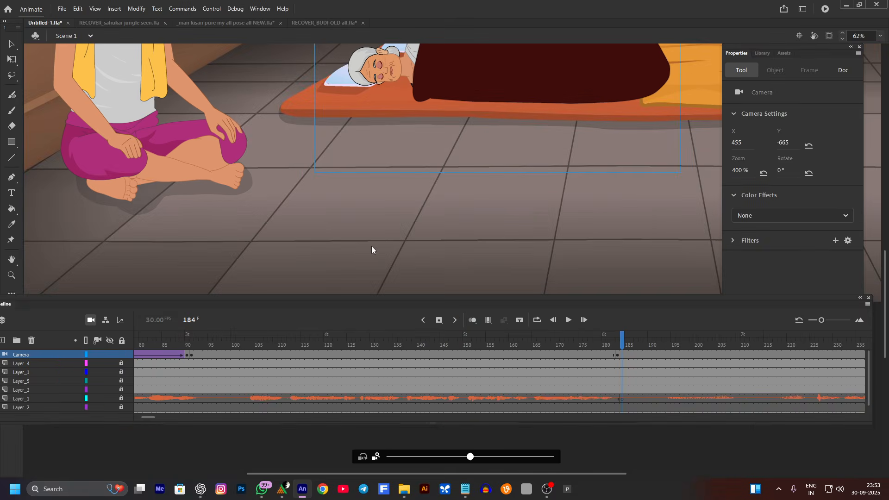
scroll(377, 246, up, 1)
scroll(418, 244, down, 5)
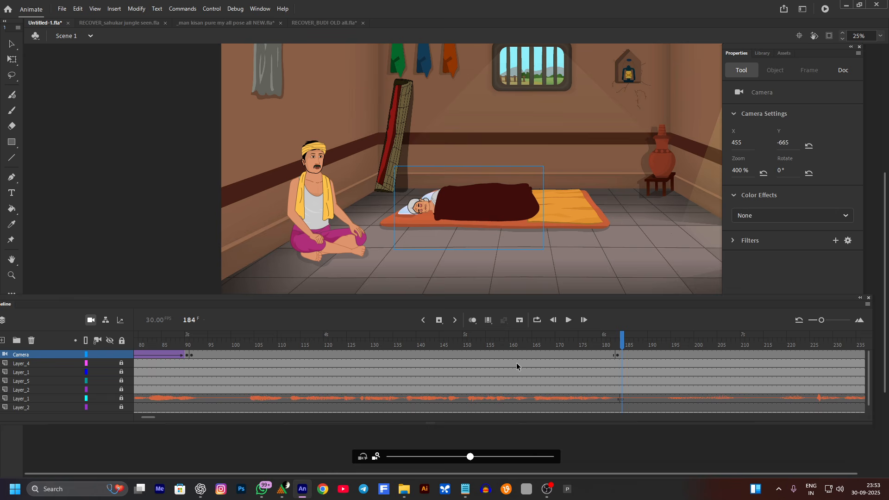
Insert a Camera layer keyframe at frame 182, zoom the camera out to 204% and move it to X 232, Y -295.
click(192, 354)
key(Return)
click(612, 356)
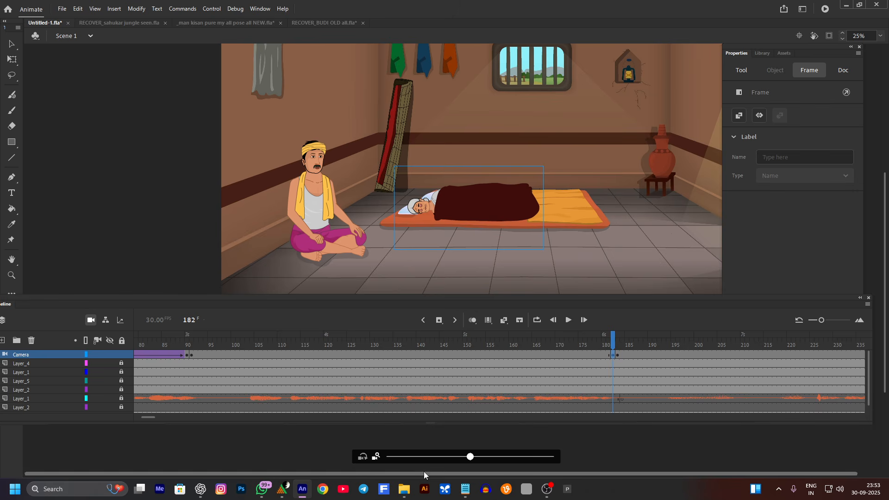
drag(471, 460, 438, 458)
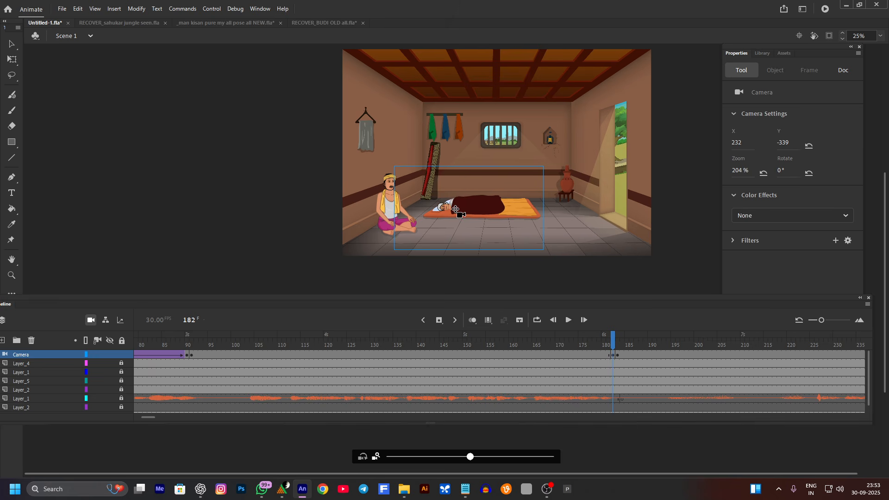
drag(458, 213, 456, 211)
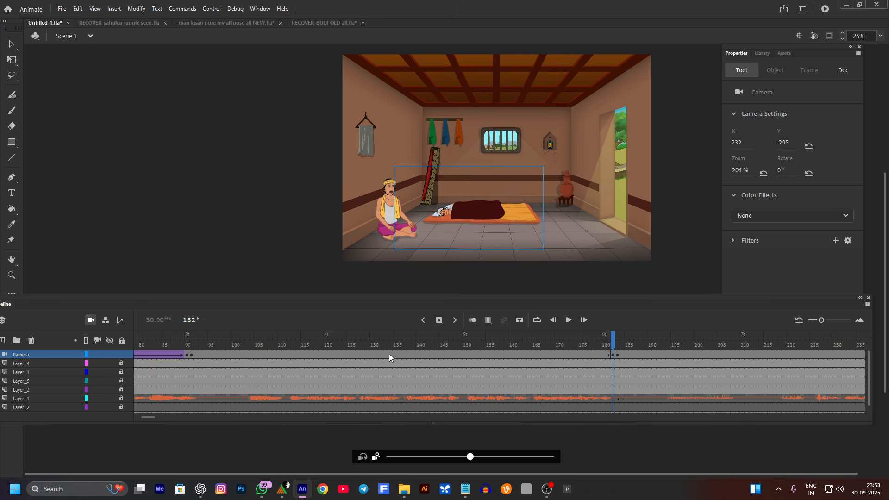
Create a classic tween between the Camera layer keyframes at frames 91 and 182 and play it back from about frame 90.
right_click(355, 353)
click(393, 77)
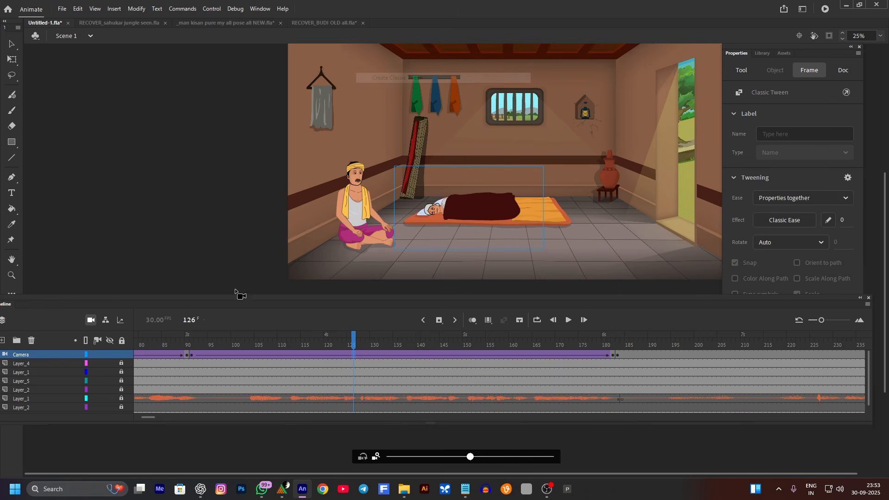
click(185, 343)
key(Return)
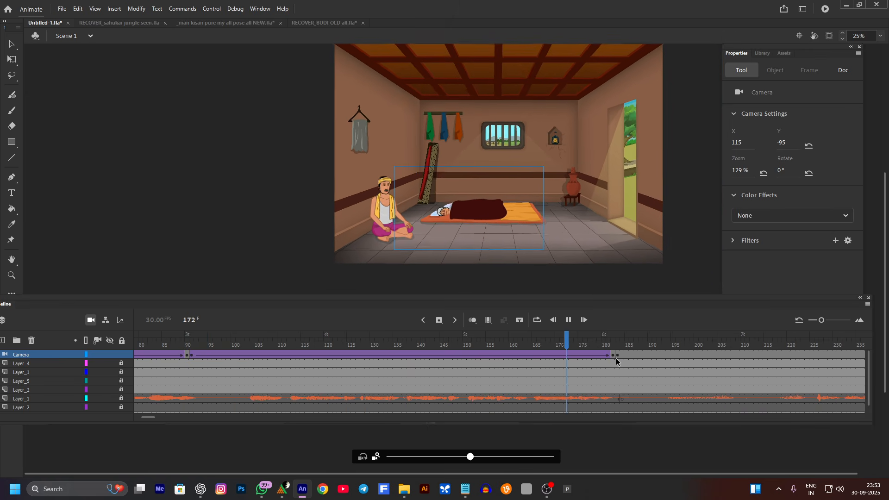
key(Return)
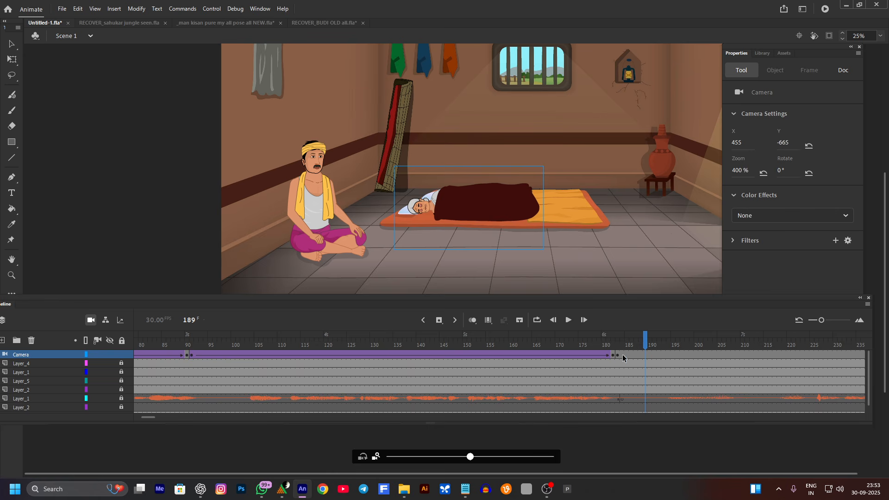
Compare the framing at frames 182 and 183, and move the camera at frame 183 to X 1650, Y -430 on the seated man.
click(617, 355)
key(Return)
click(617, 355)
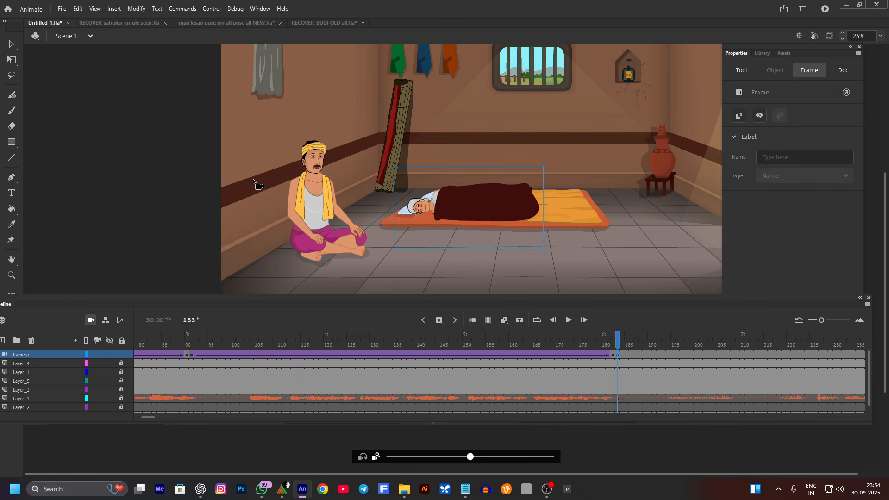
click(610, 355)
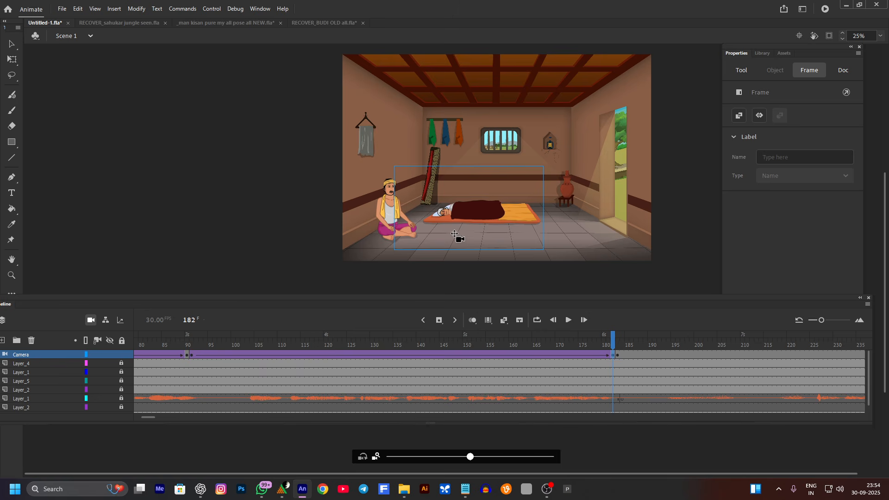
click(617, 357)
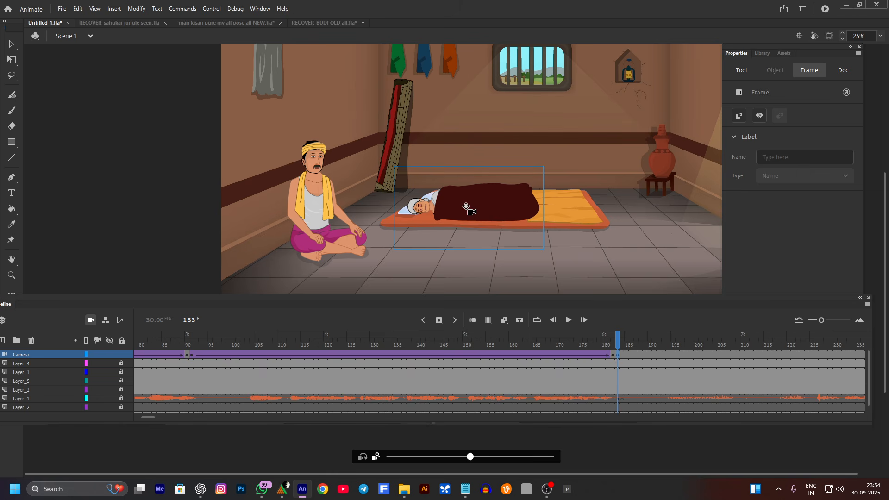
key(c)
drag(267, 199, 324, 192)
mouse_move(546, 489)
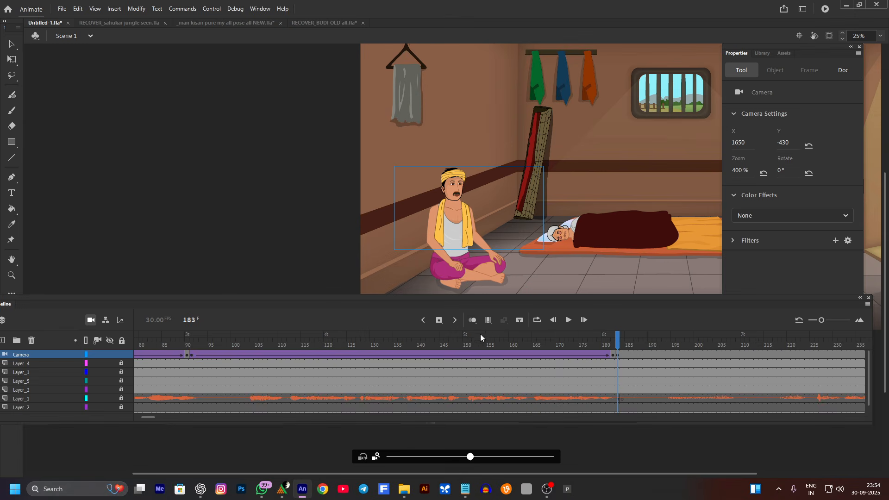
Play from about frames 149 and 175 across the cut at frame 183 to check the camera framing of the seated man.
click(460, 337)
key(Return)
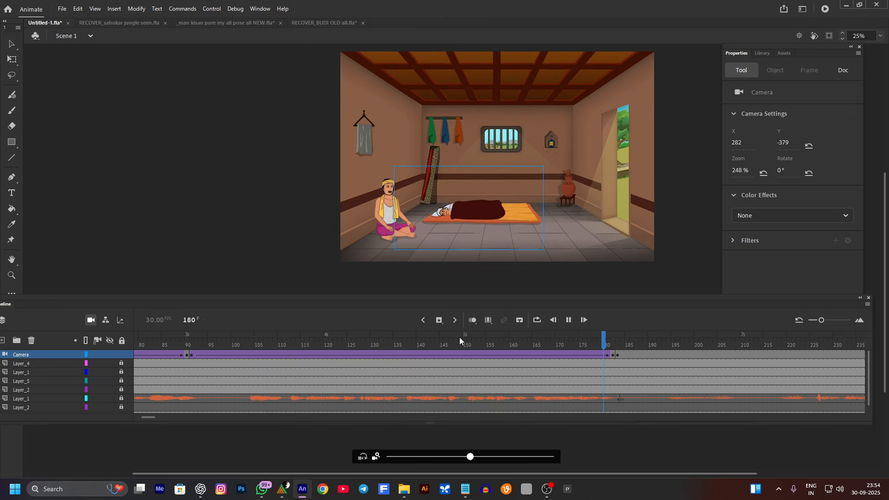
key(Return)
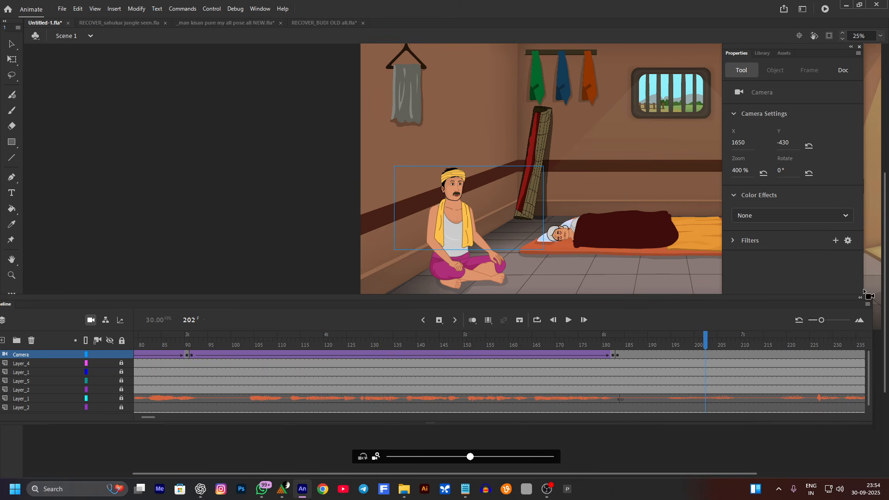
click(581, 345)
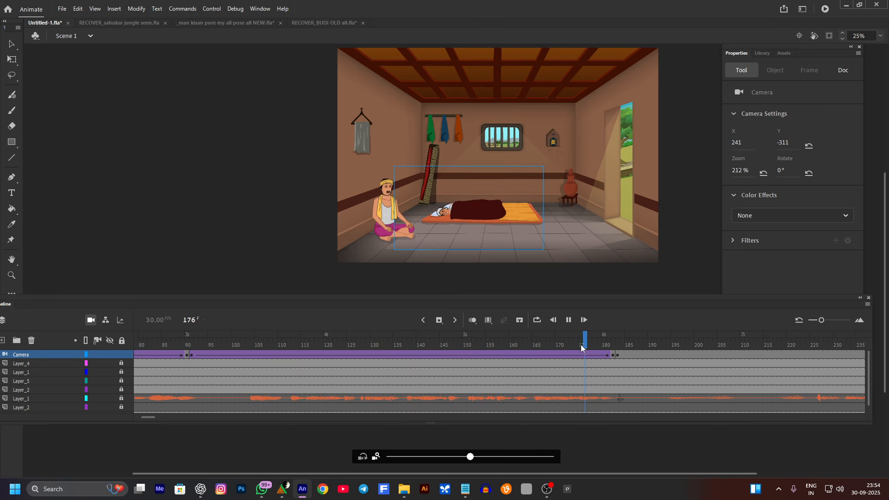
key(Return)
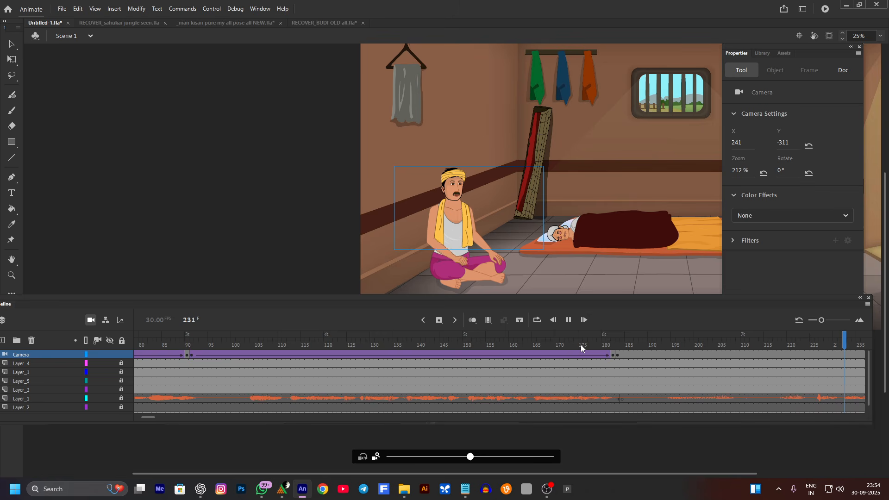
key(Return)
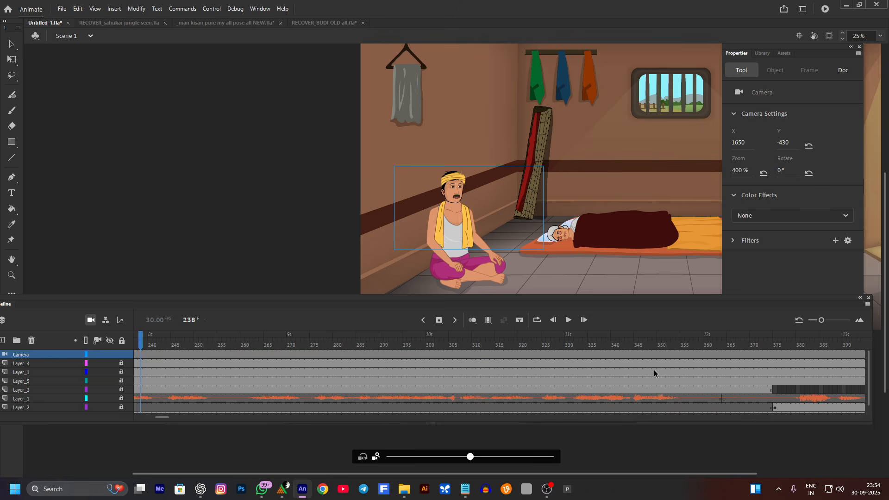
Zoom the camera out to 272% at the frame 183 keyframe and reposition it to X 1023, Y -356 around the seated man.
drag(157, 342, 73, 349)
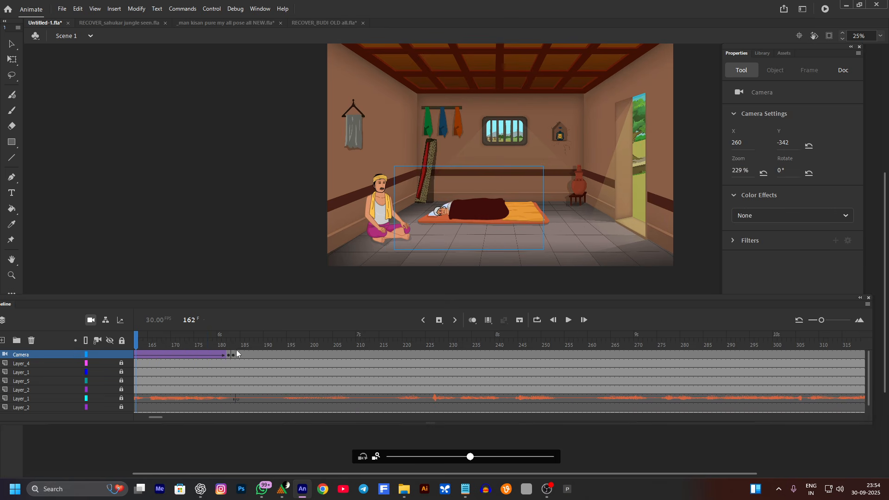
click(233, 353)
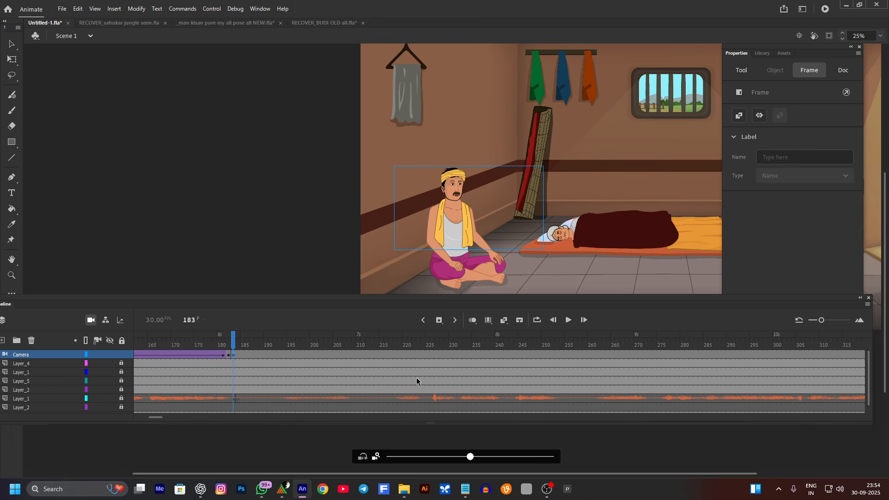
drag(472, 465, 459, 458)
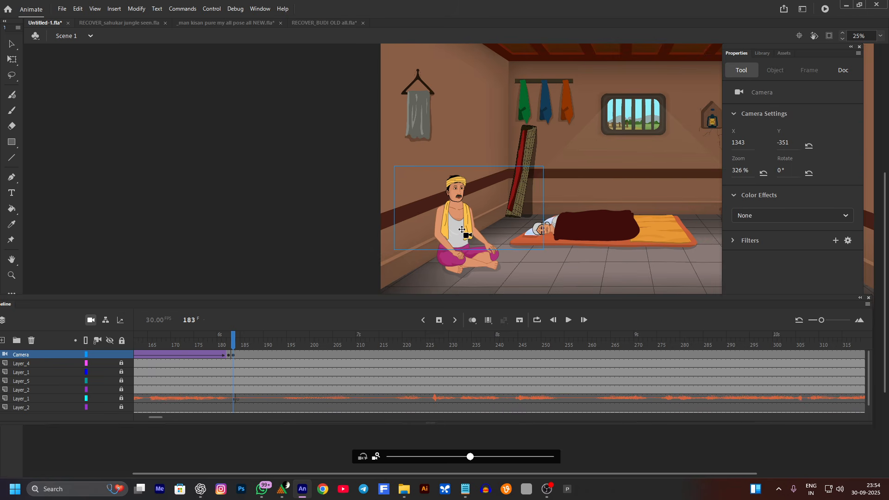
drag(462, 253, 476, 238)
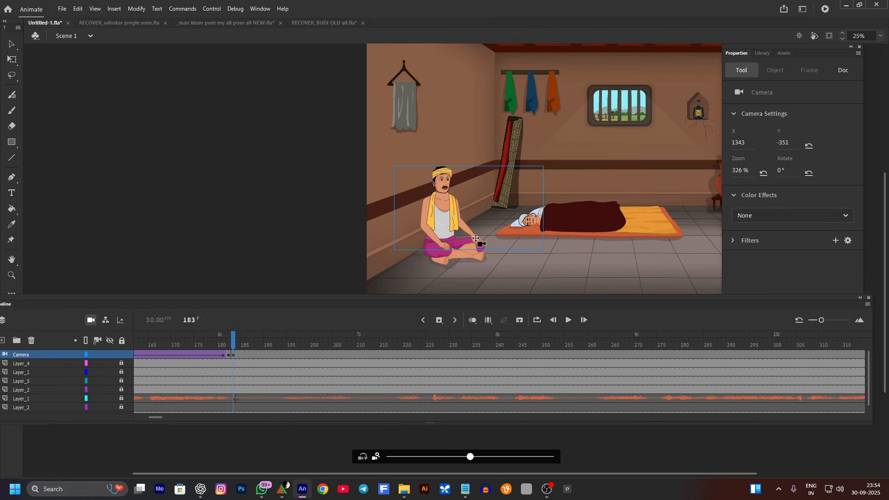
drag(470, 457, 454, 456)
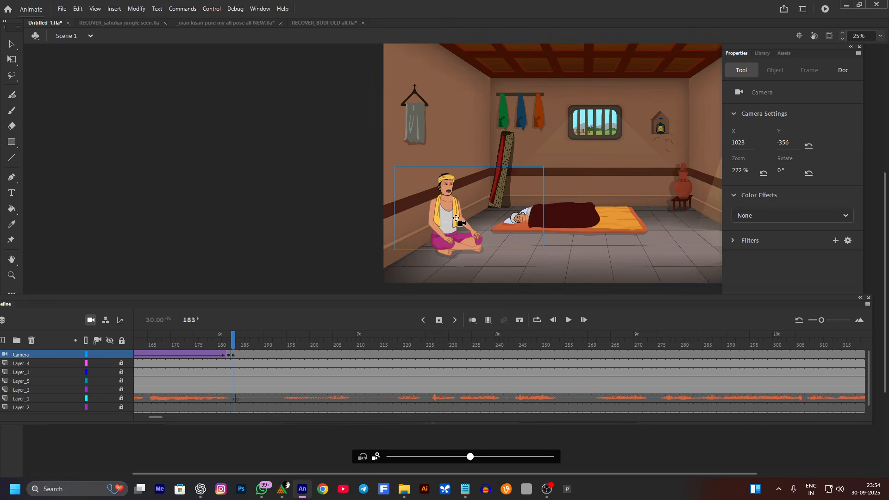
Play from frame 172 through the cut at frame 183 and on to frame 374 to review the dialogue shot.
click(182, 346)
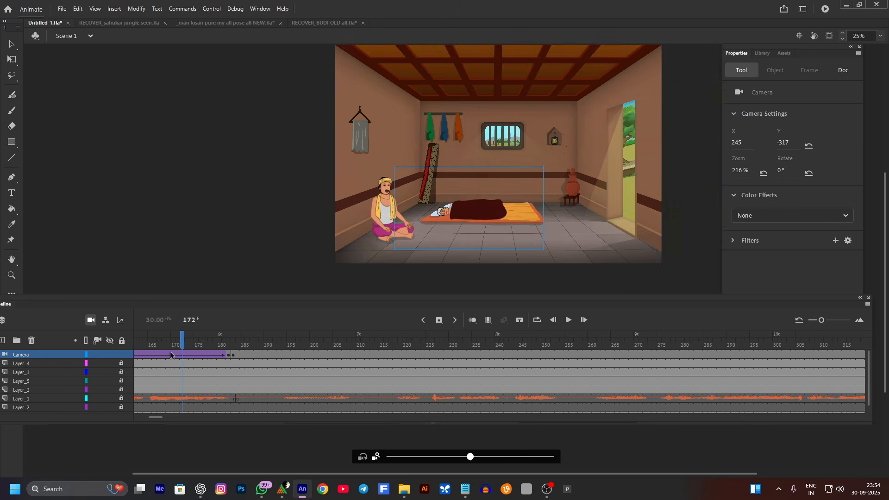
key(Return)
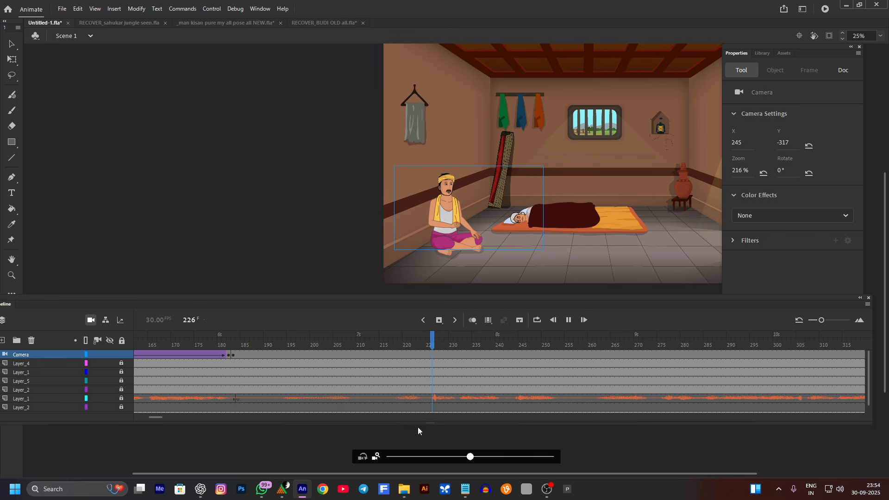
key(Return)
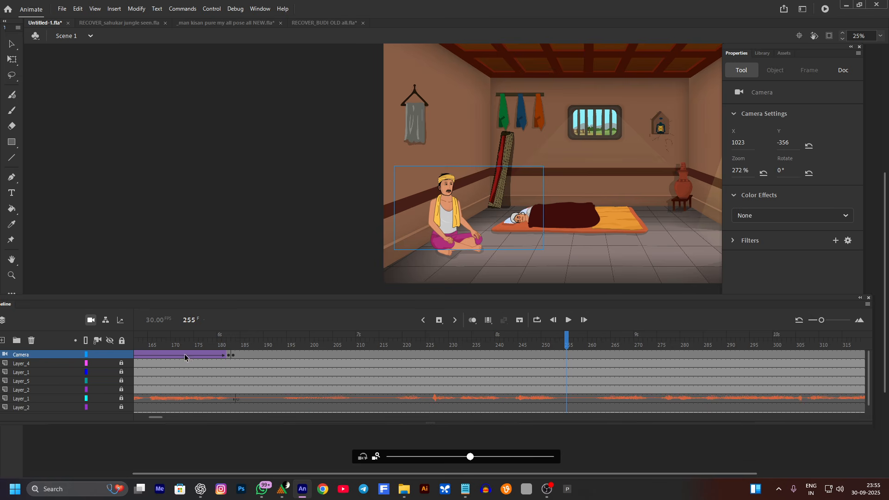
key(Return)
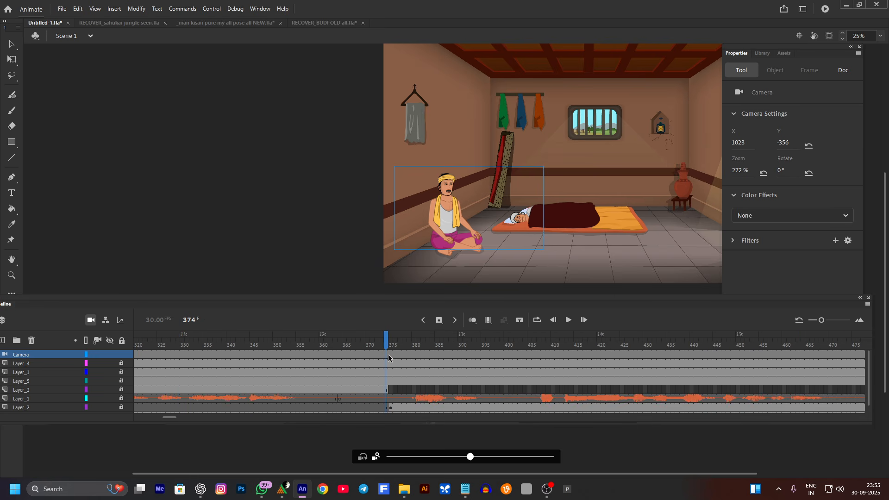
Play and scrub the dialogue around frame 374 to time the next cut, and insert a camera keyframe at frame 367.
key(Return)
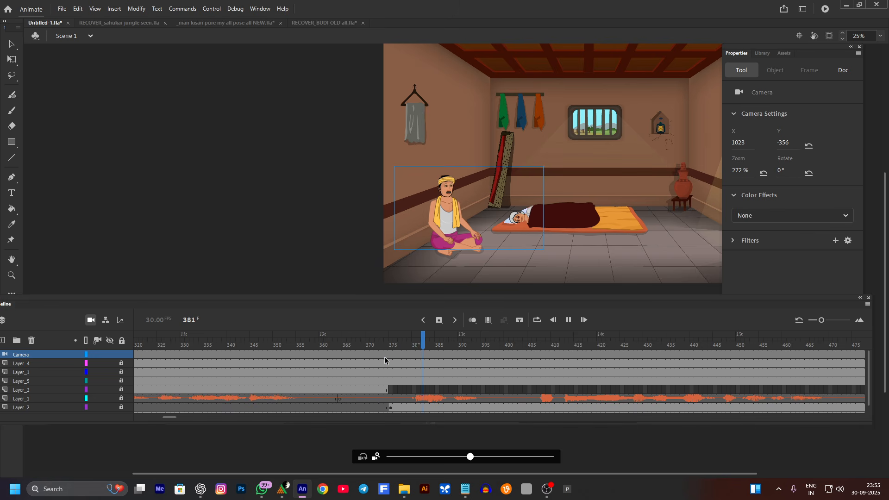
click(317, 344)
drag(317, 343, 417, 345)
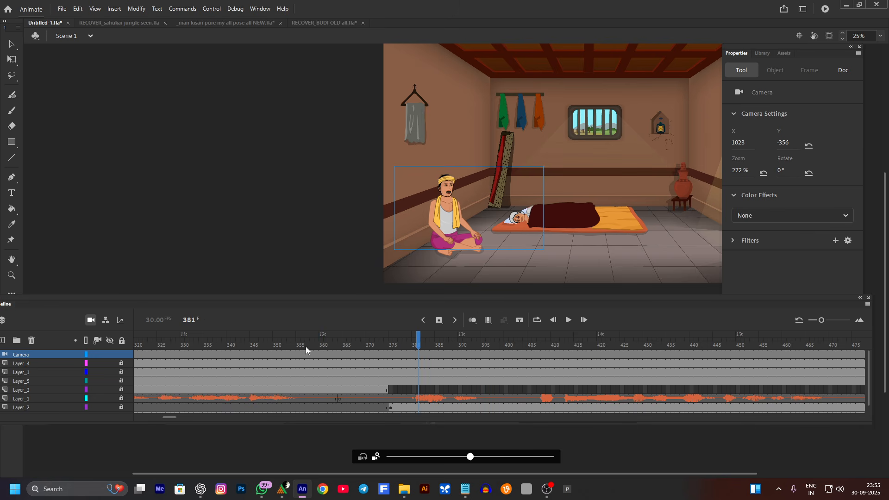
click(150, 337)
key(Return)
key(Return)
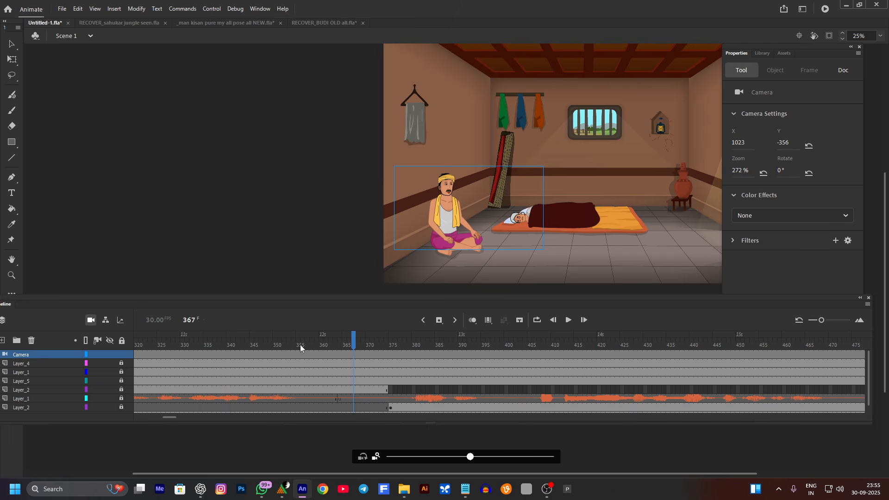
click(355, 355)
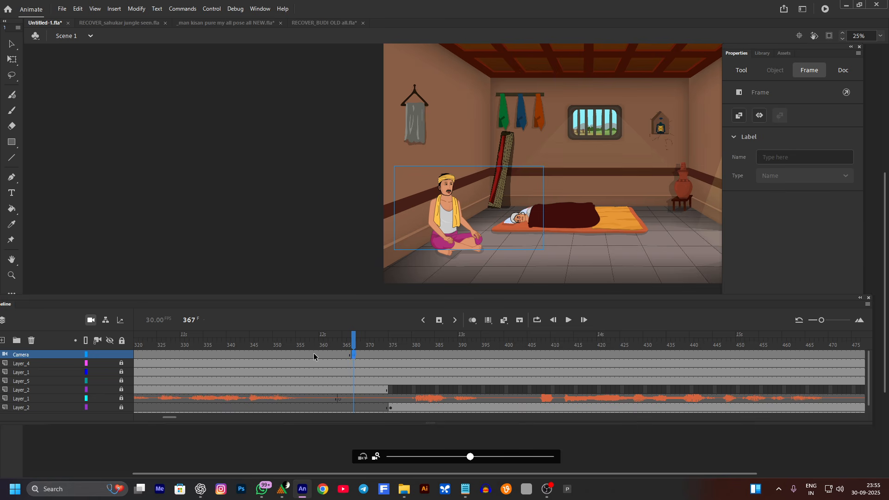
Replay the dialogue leading up to frame 367 and move the camera at that keyframe to X 487, Y -379 on the lying figure.
click(293, 348)
key(Return)
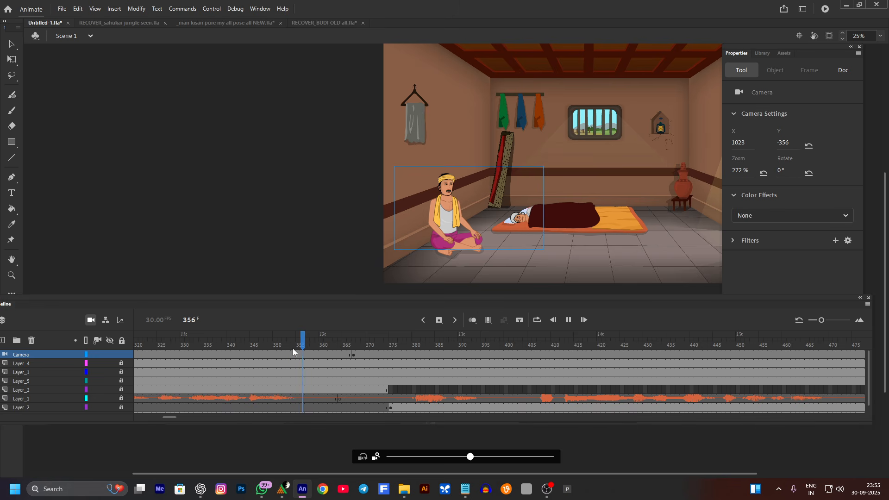
click(238, 335)
key(Return)
click(241, 345)
key(Return)
click(354, 354)
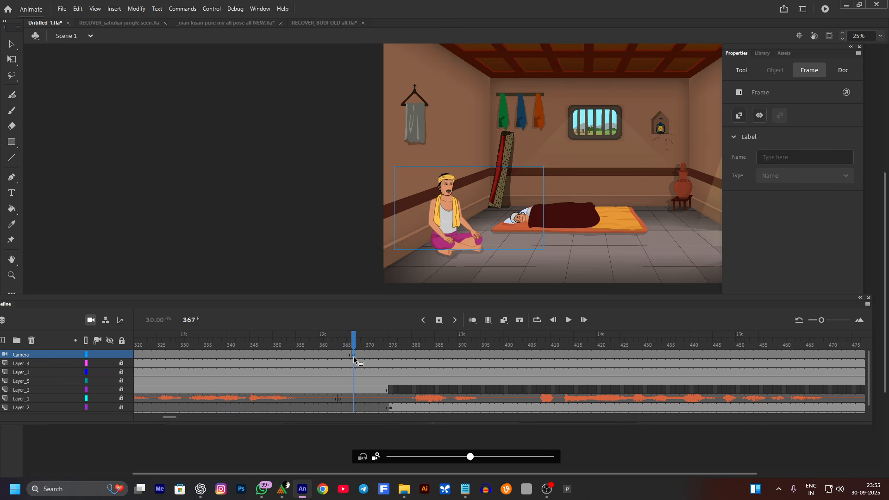
drag(463, 227, 519, 229)
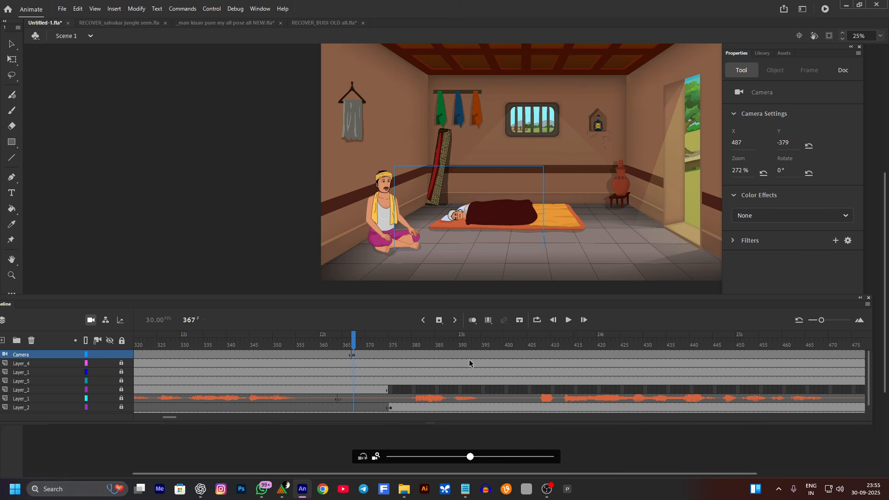
Try a camera keyframe at frame 403 that returns to the seated man at X 1106, Y -332, and clear that keyframe.
key(Return)
click(519, 355)
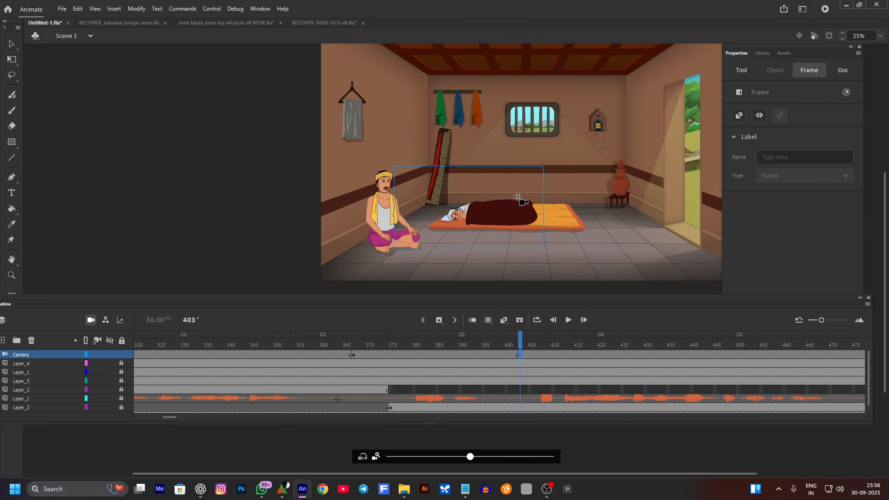
drag(504, 201, 417, 196)
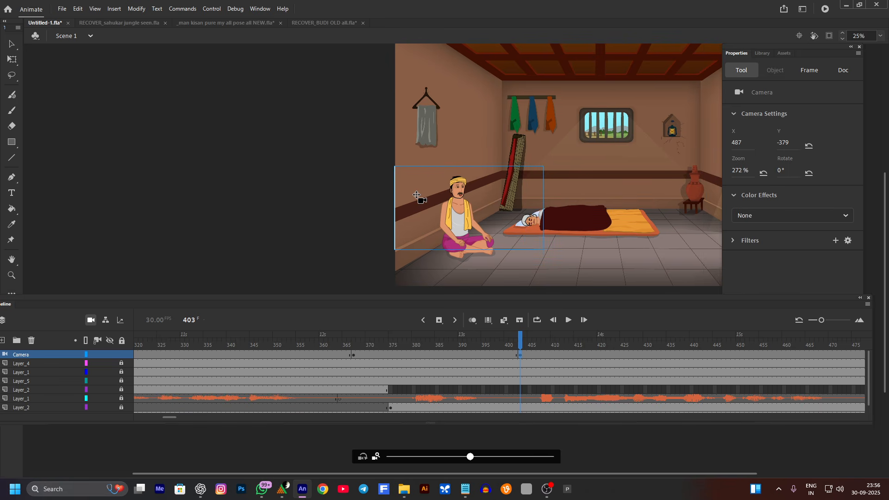
click(338, 347)
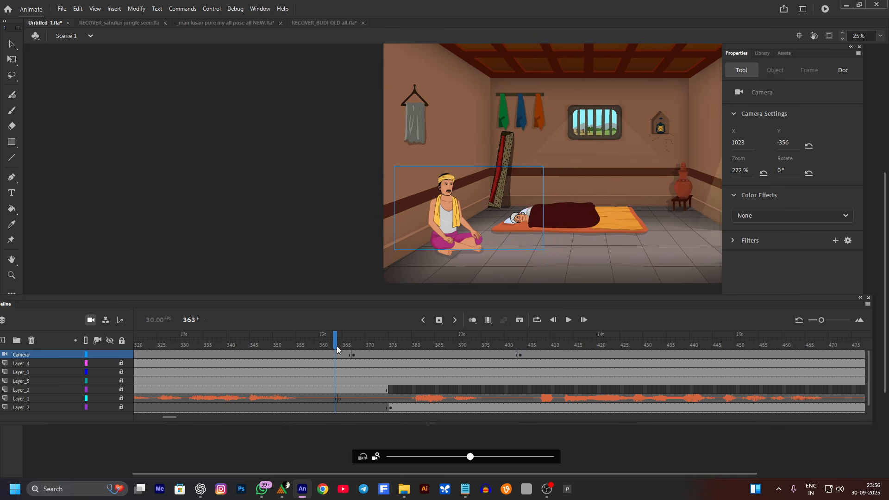
key(Return)
key(Return)
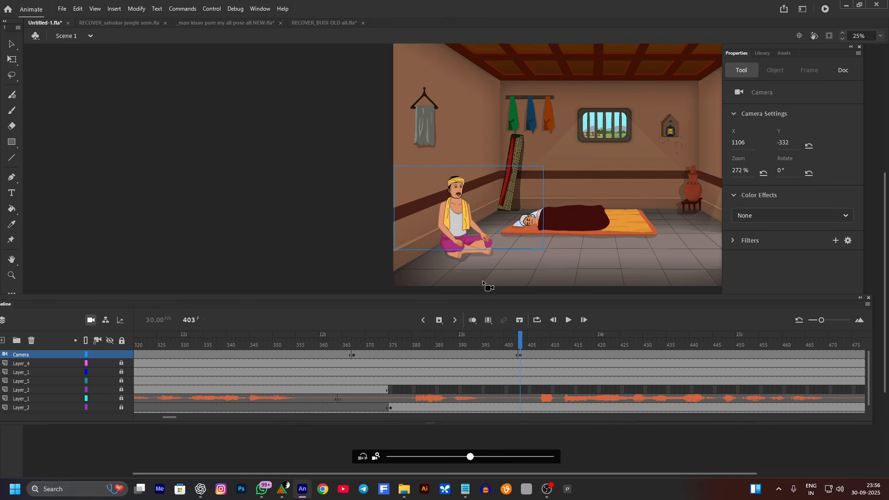
right_click(521, 358)
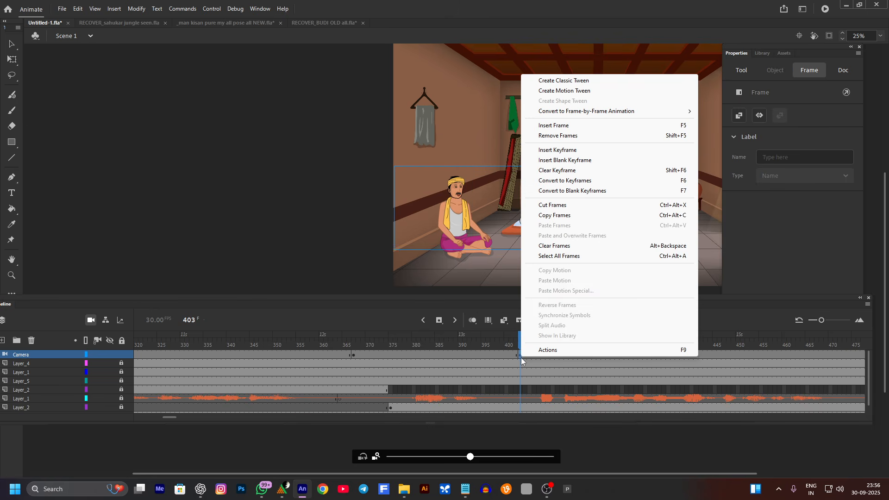
click(560, 170)
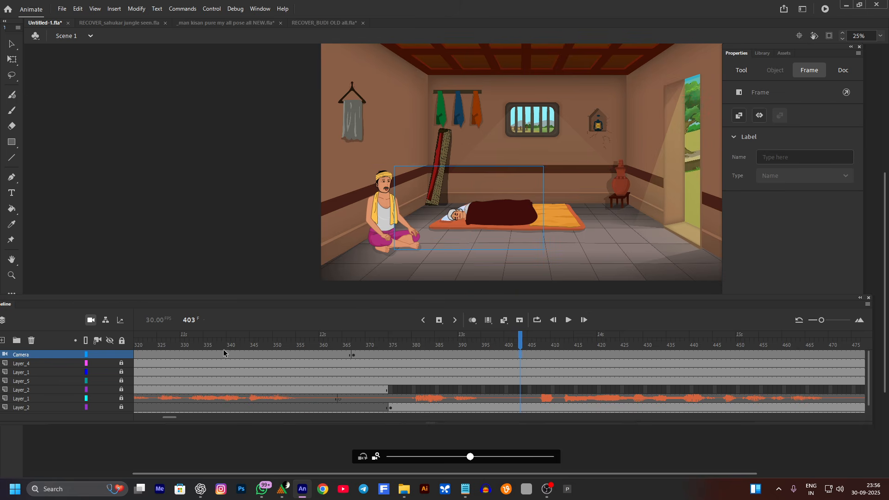
Play the dialogue repeatedly through the frame 367 cut to review its timing and the framing of the lying figure.
click(207, 345)
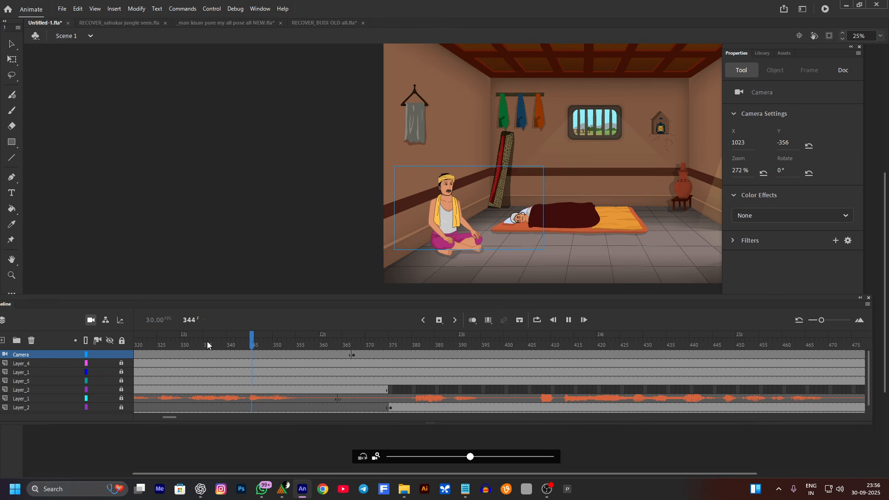
key(Return)
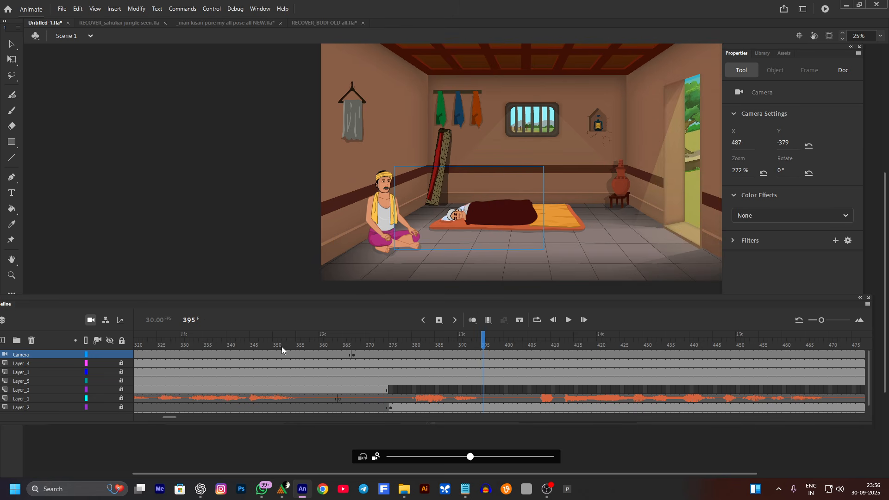
drag(165, 345, 65, 361)
key(Return)
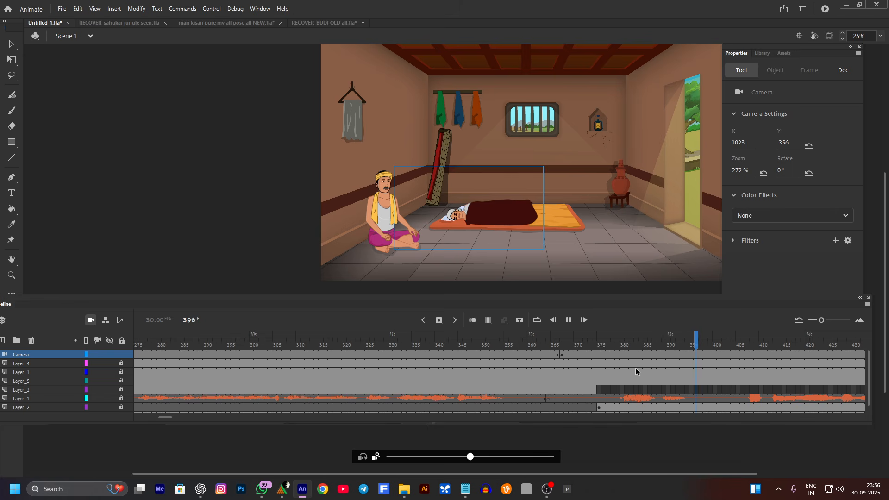
key(Return)
key(Return)
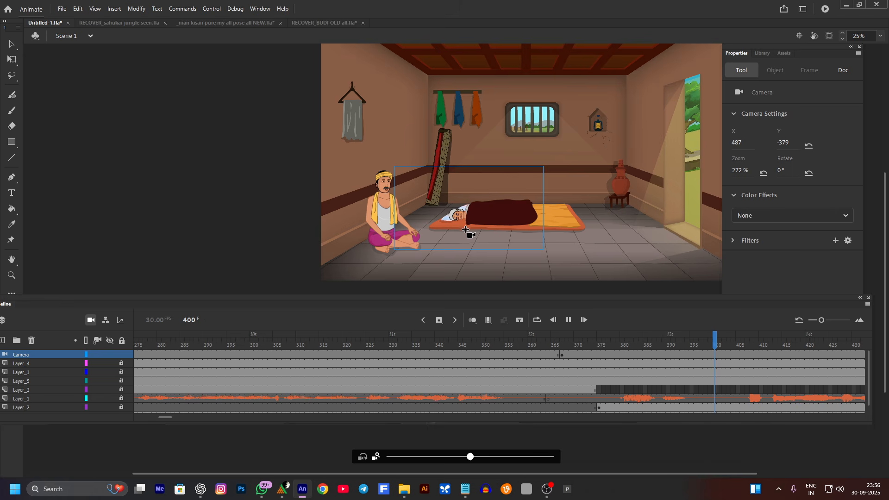
key(Return)
click(563, 358)
key(Return)
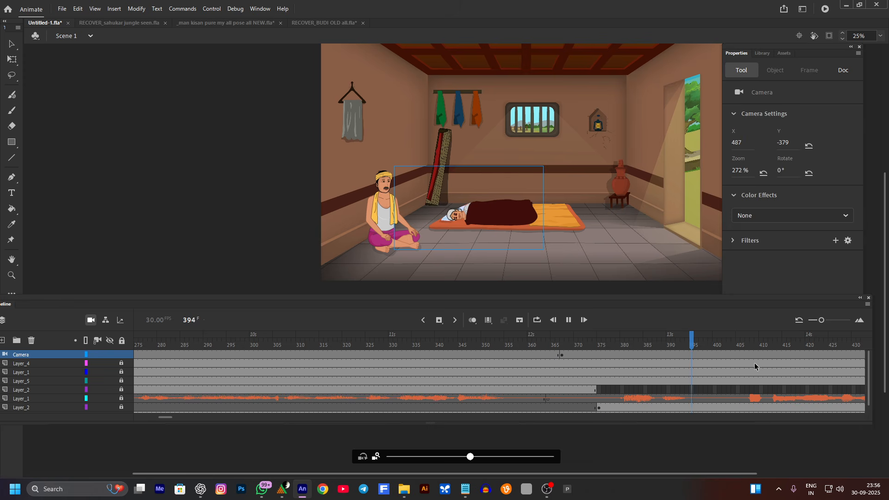
key(Return)
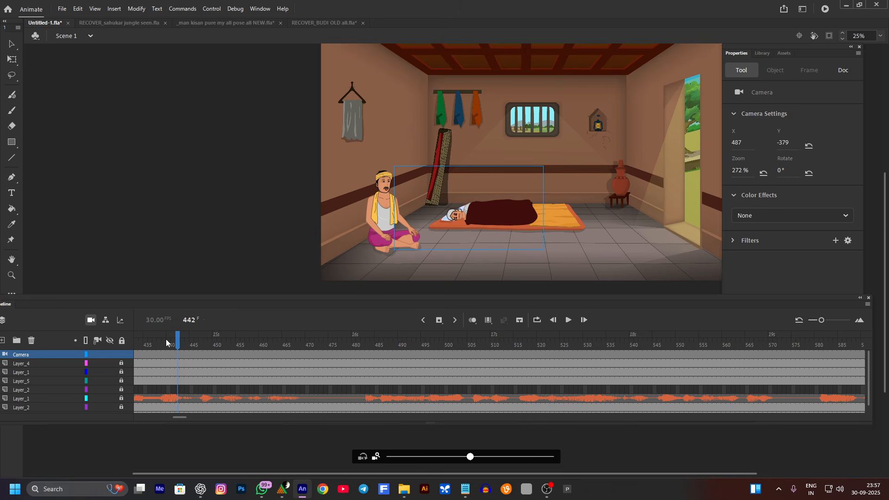
Replay the stretch from about frame 367 to frame 389 and inspect the camera frame around the lying figure up close.
click(422, 321)
click(422, 321)
click(371, 346)
key(Return)
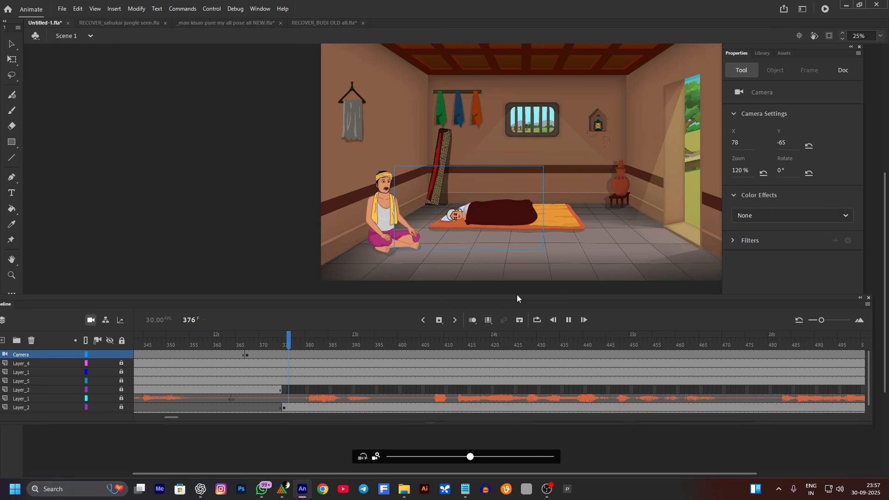
key(Return)
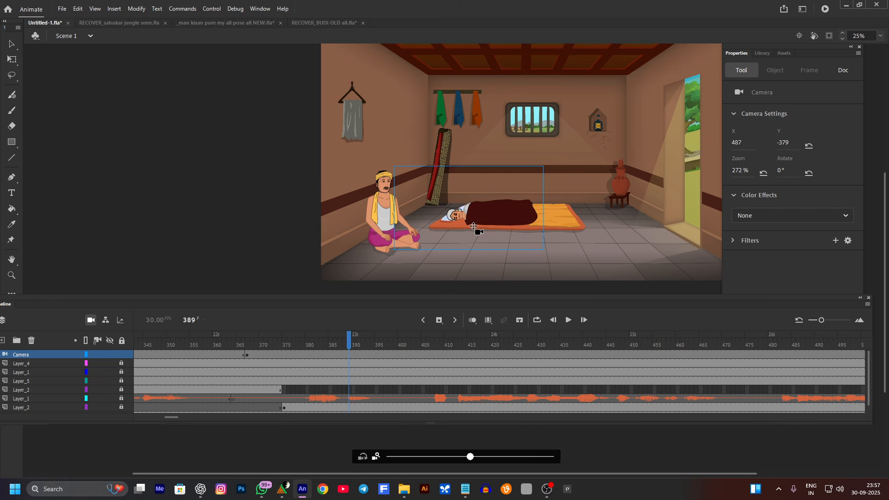
scroll(471, 224, up, 5)
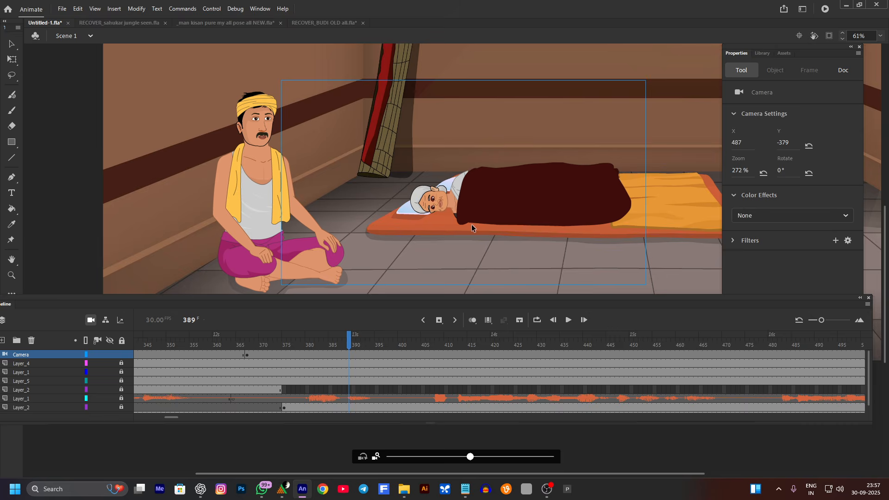
scroll(471, 224, down, 4)
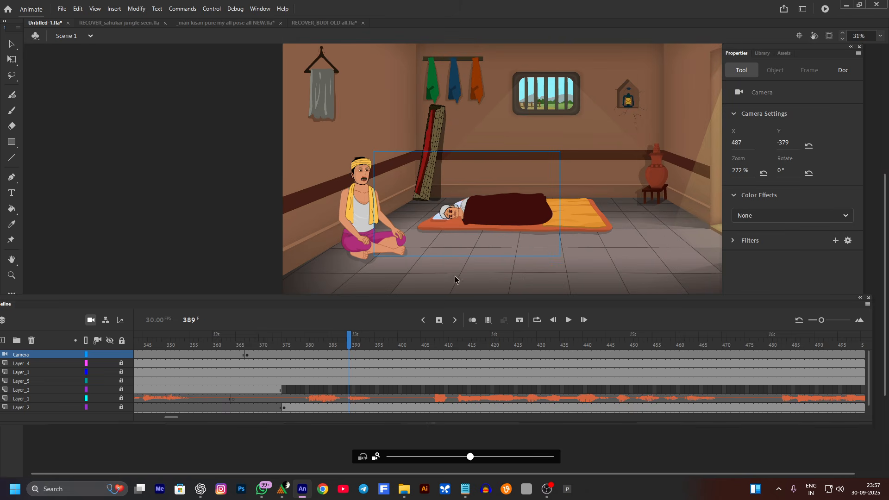
Compare the framing at frames 362 and 367, and reposition the camera at the frame 367 keyframe to X 494, Y -357.
click(246, 355)
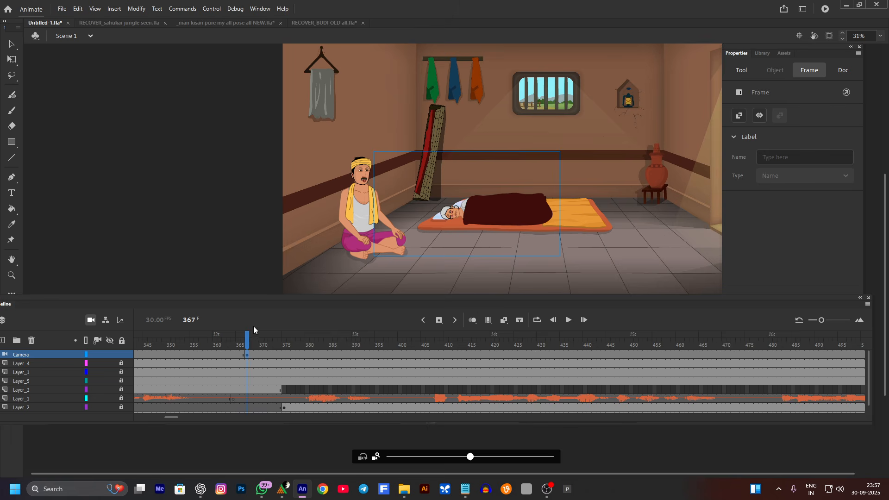
click(222, 345)
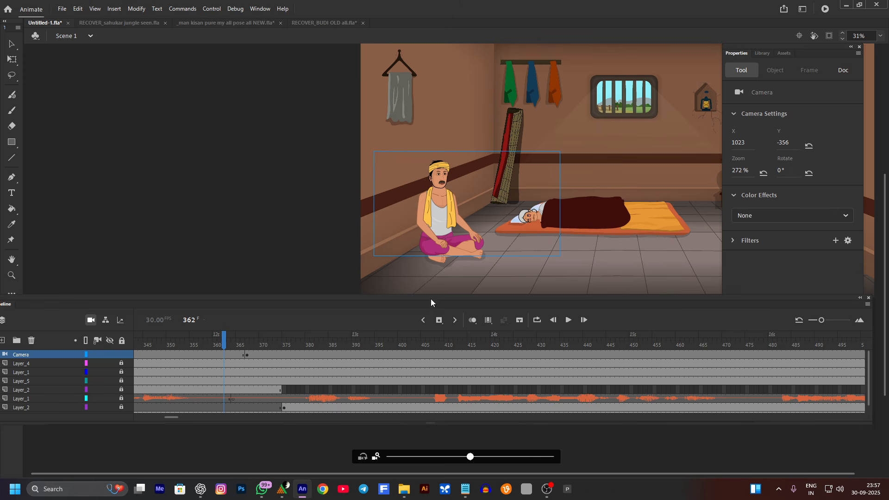
click(246, 355)
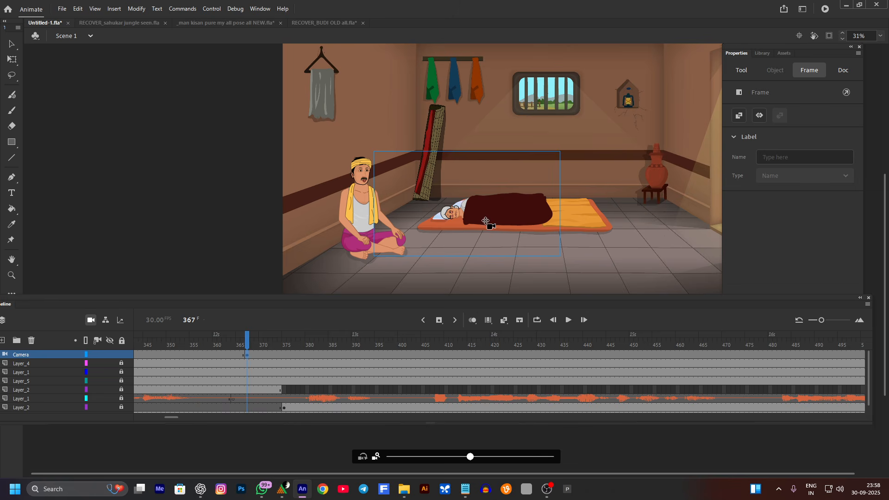
mouse_move(453, 220)
mouse_down()
mouse_move(463, 217)
mouse_move(418, 223)
mouse_move(437, 223)
mouse_up()
key(ctrl+z)
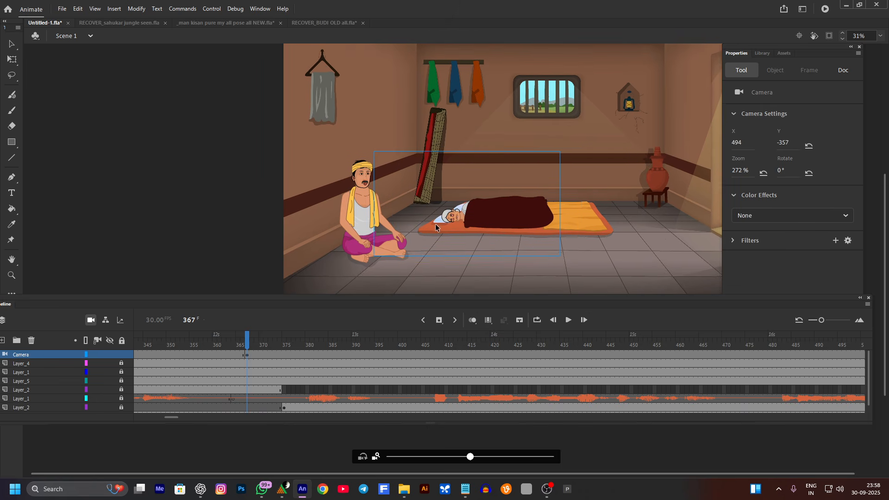
Play on to frame 635, insert a camera keyframe at frame 617, and frame the lying figure there at 378% zoom, X 439, Y -592.
key(Return)
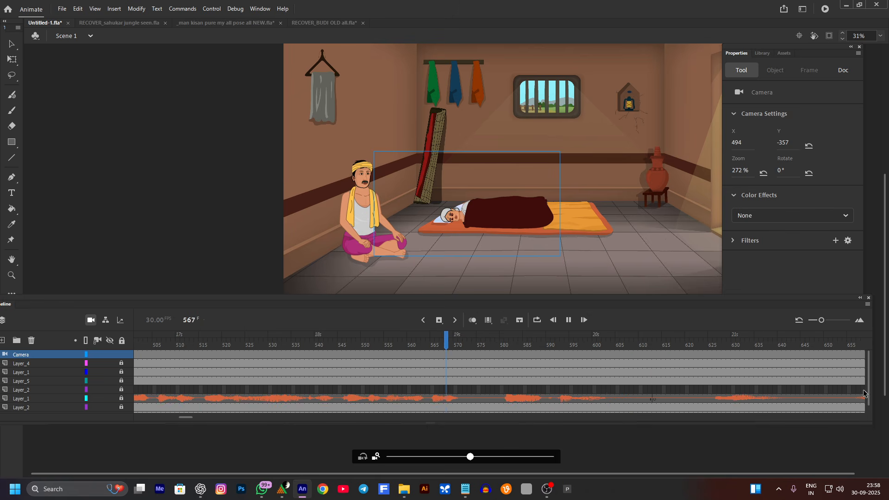
key(Return)
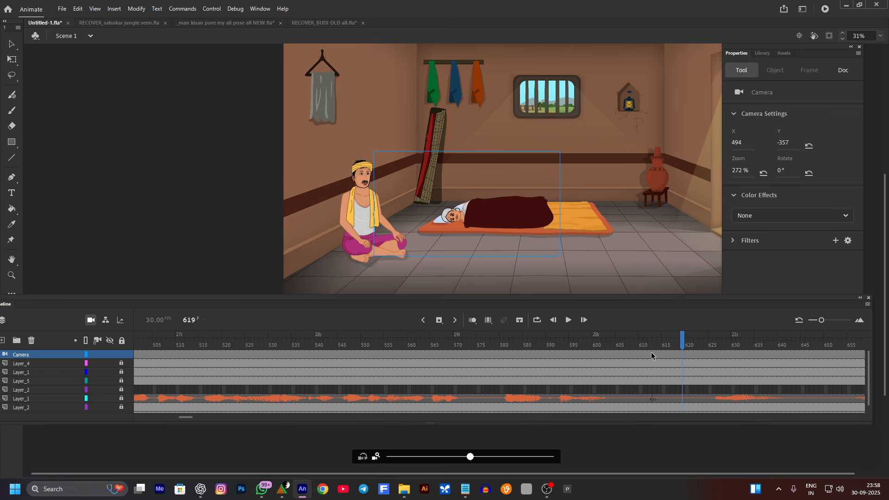
key(Return)
key(Return)
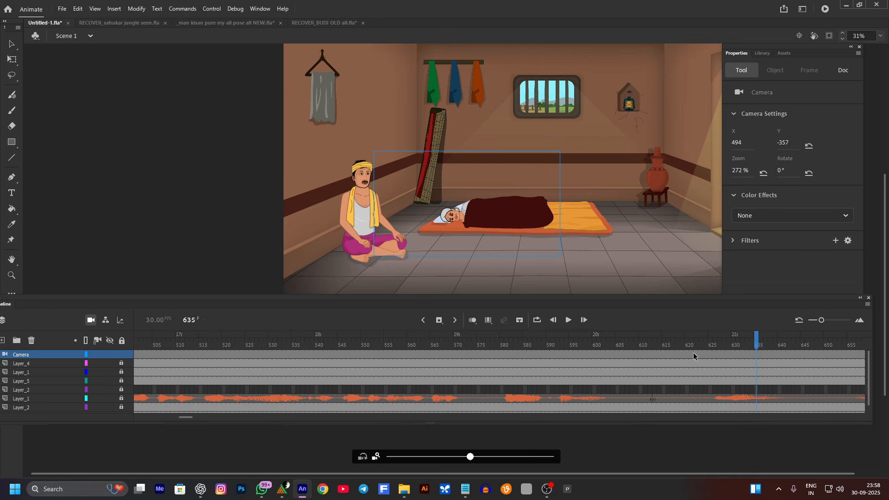
click(672, 357)
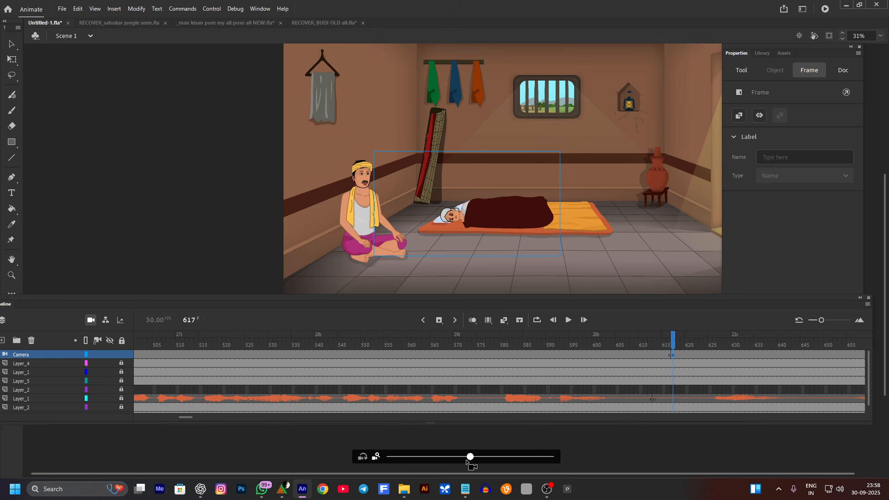
drag(470, 458, 495, 455)
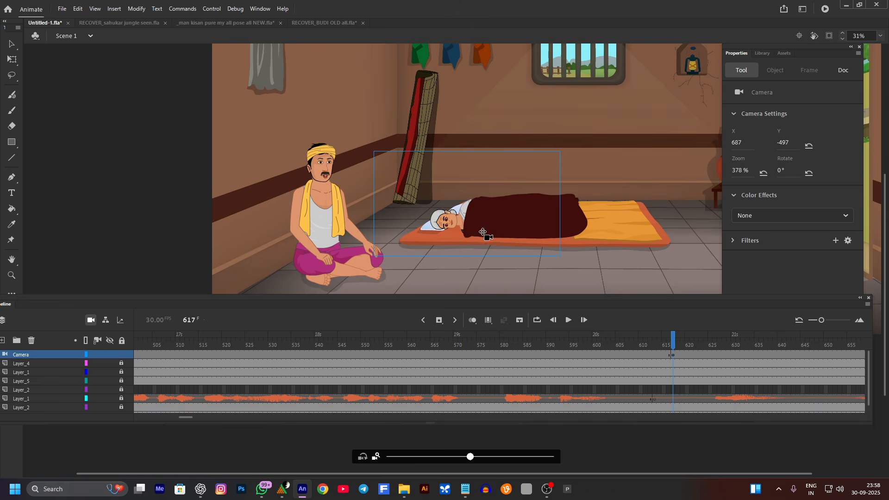
drag(485, 235, 512, 244)
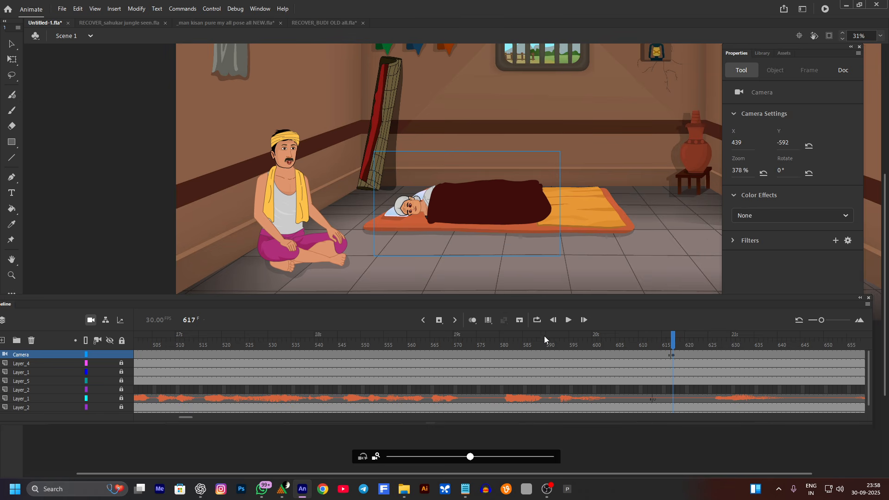
Create a classic tween on the Camera layer in the span leading up to the frame 617 keyframe.
click(432, 349)
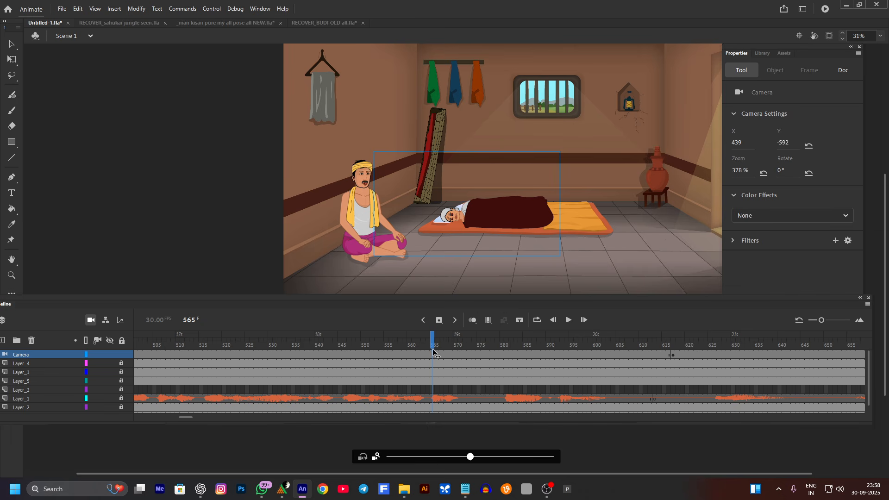
click(674, 355)
right_click(580, 353)
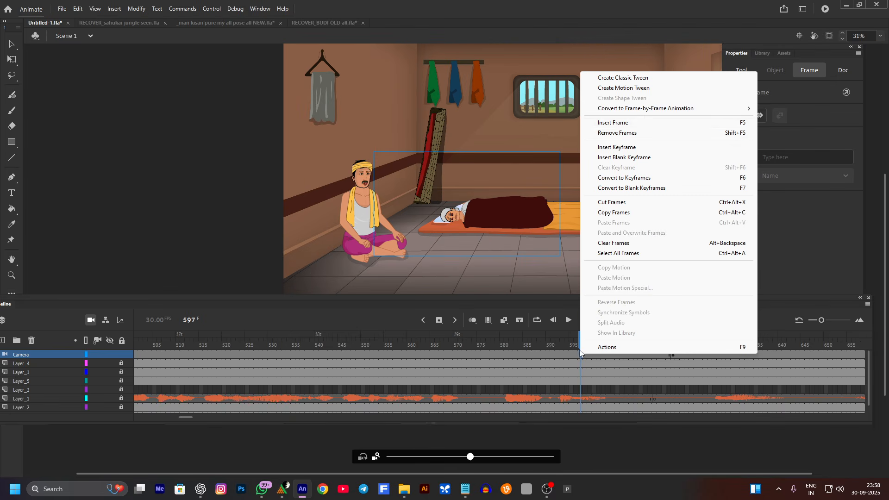
click(607, 78)
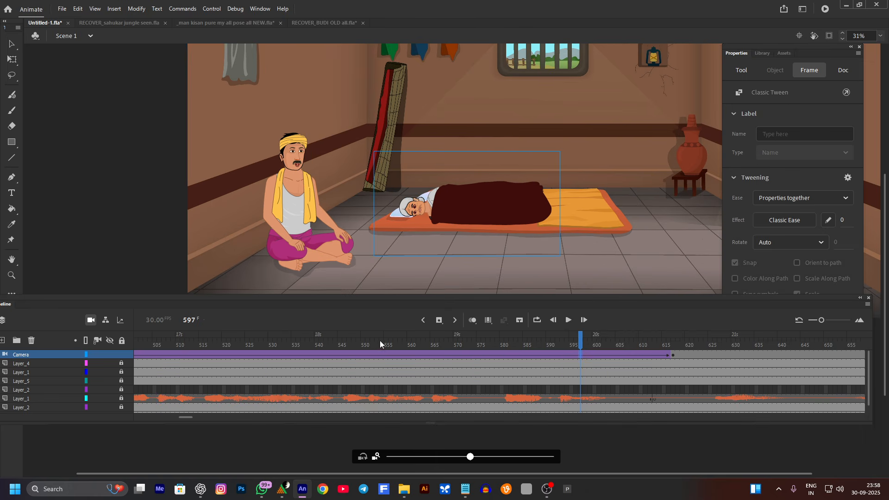
Play the tweened zoom on the lying figure through frame 624, comparing the full scene with the view clipped to the stage.
drag(315, 338, 15, 360)
drag(164, 336, 96, 343)
key(Return)
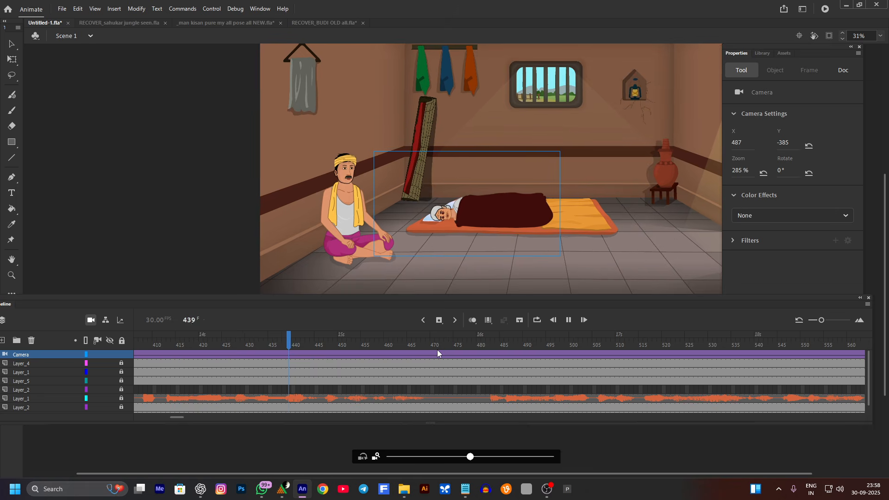
key(Return)
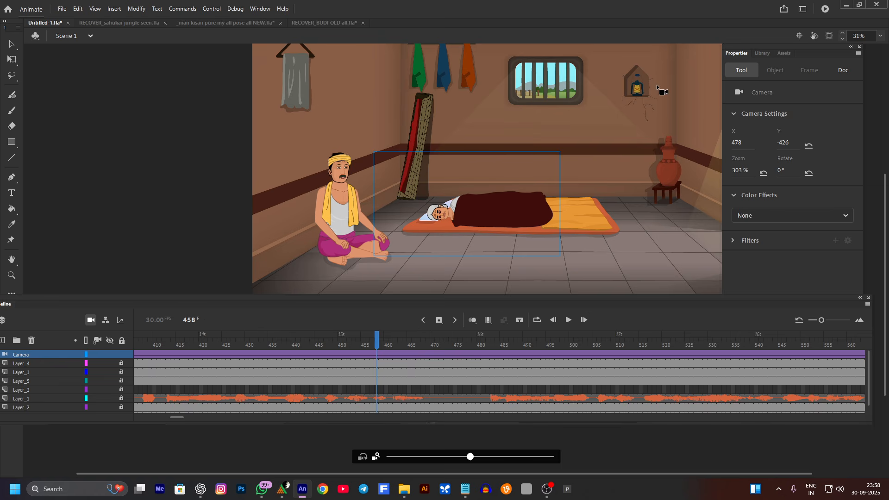
key(Return)
key(Return)
click(828, 37)
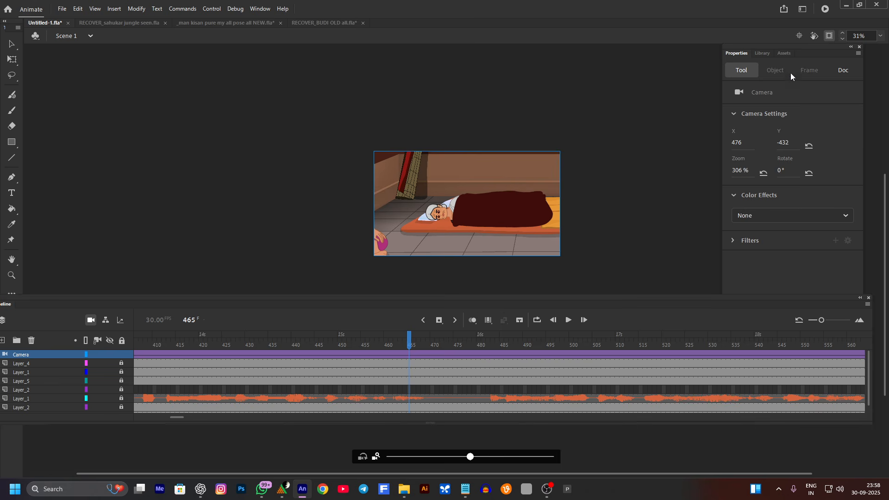
click(826, 36)
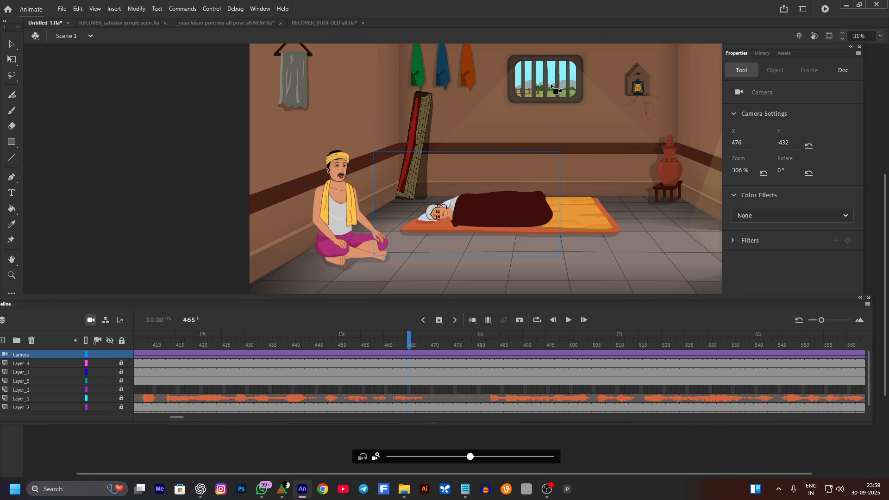
click(828, 37)
key(Return)
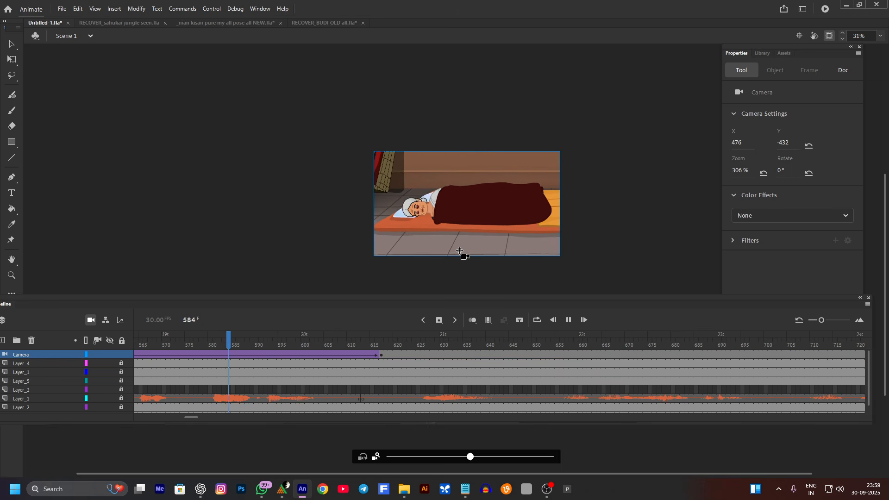
key(Return)
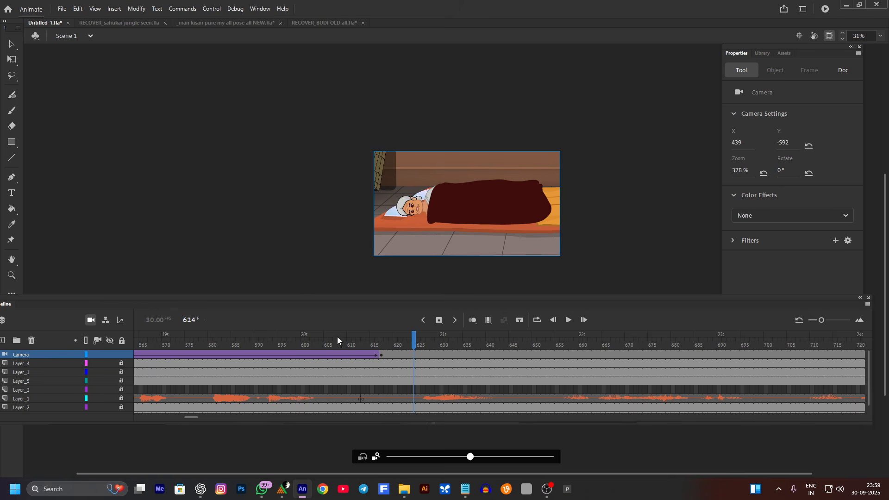
Replay the dialogue between about frames 602 and 639 to judge where the next camera cut should fall.
click(368, 344)
key(Return)
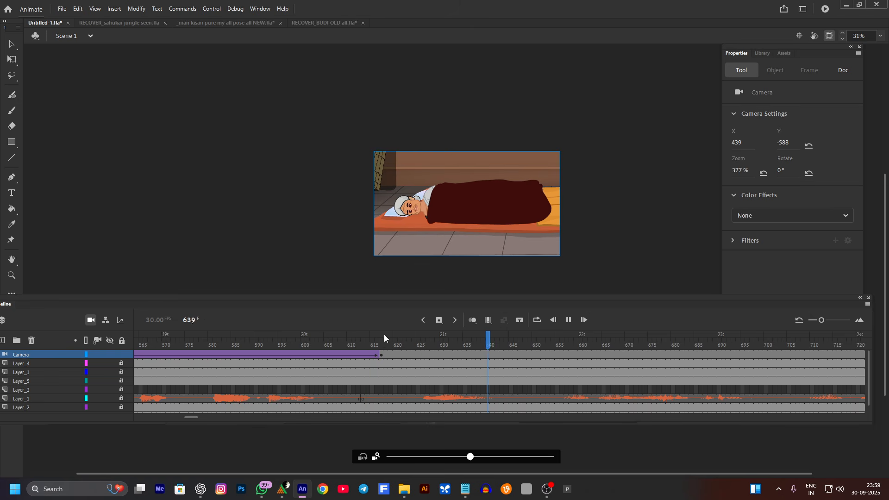
key(Return)
drag(354, 343, 450, 345)
click(828, 36)
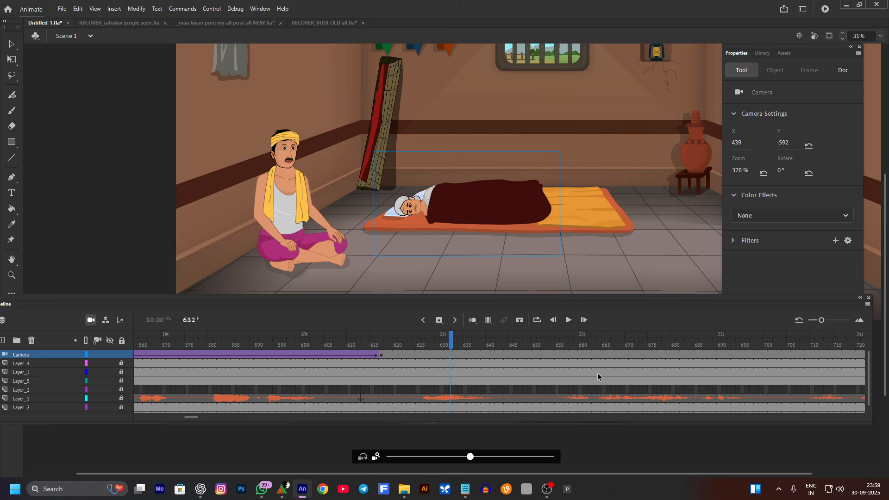
click(311, 343)
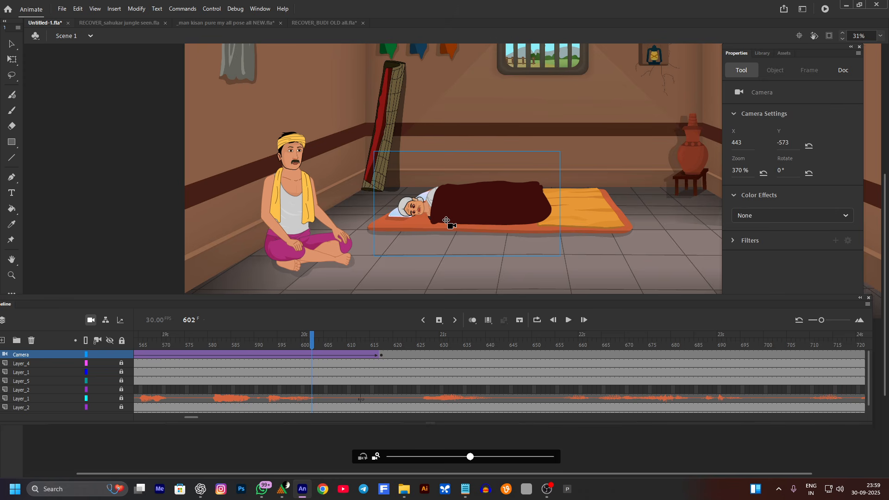
key(Return)
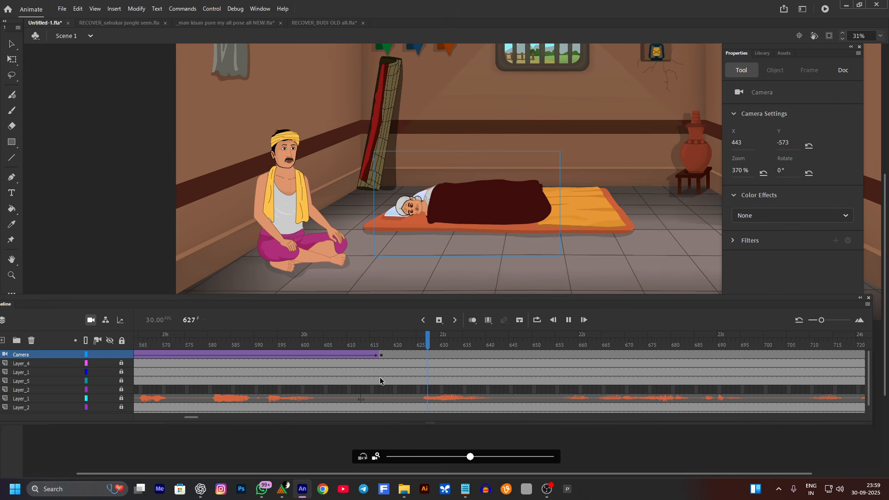
key(Return)
click(347, 342)
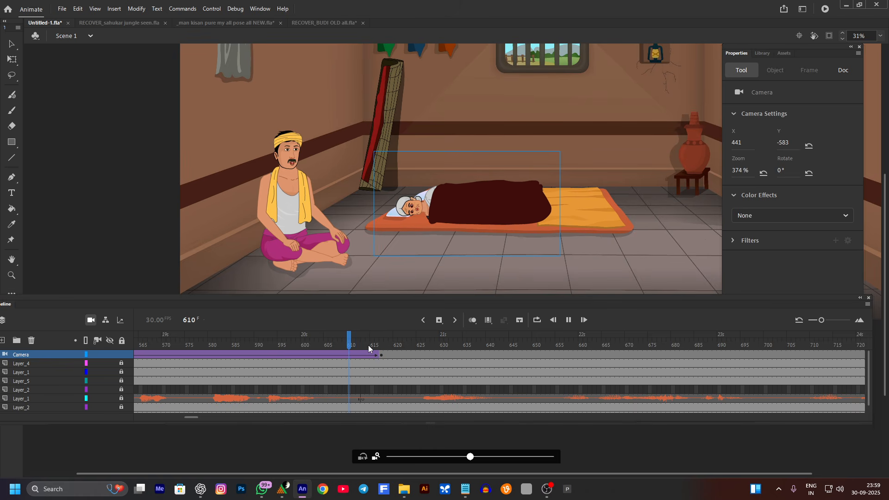
key(Return)
key(Return)
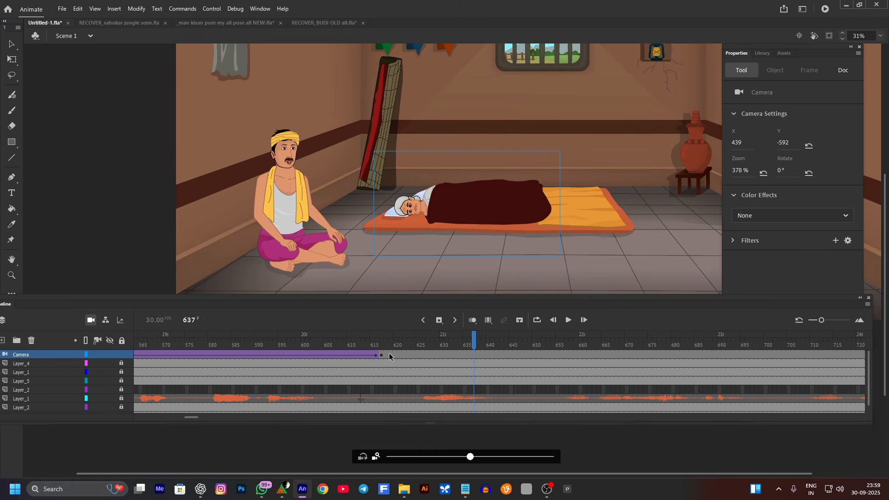
Insert a camera keyframe at frame 619, shift the camera onto the seated man at X 1559, Y -414, and play the cut.
click(389, 355)
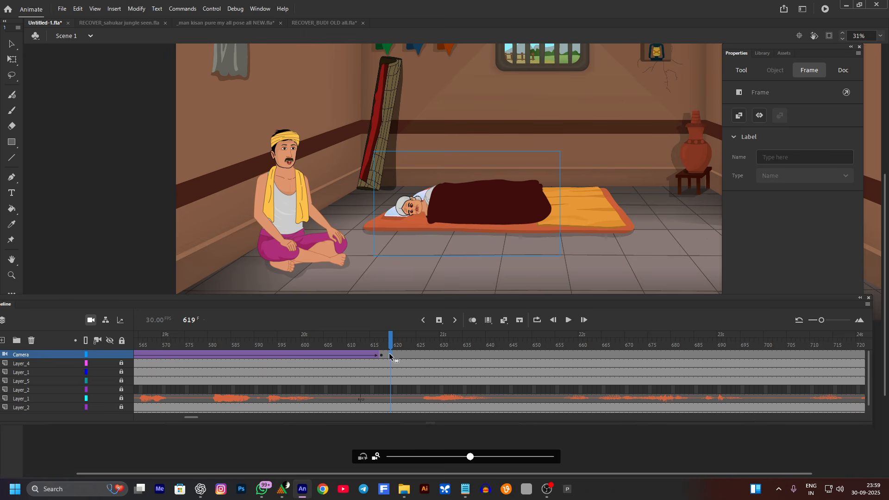
drag(492, 205, 321, 177)
click(284, 345)
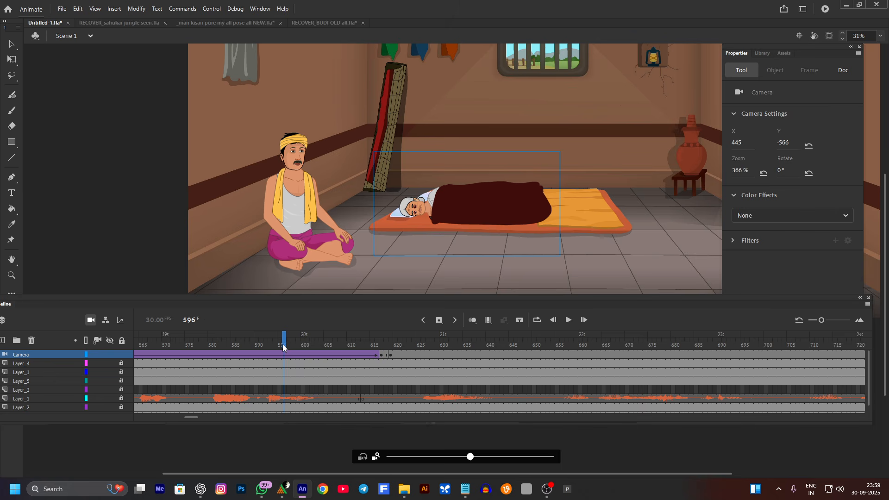
click(829, 37)
key(Return)
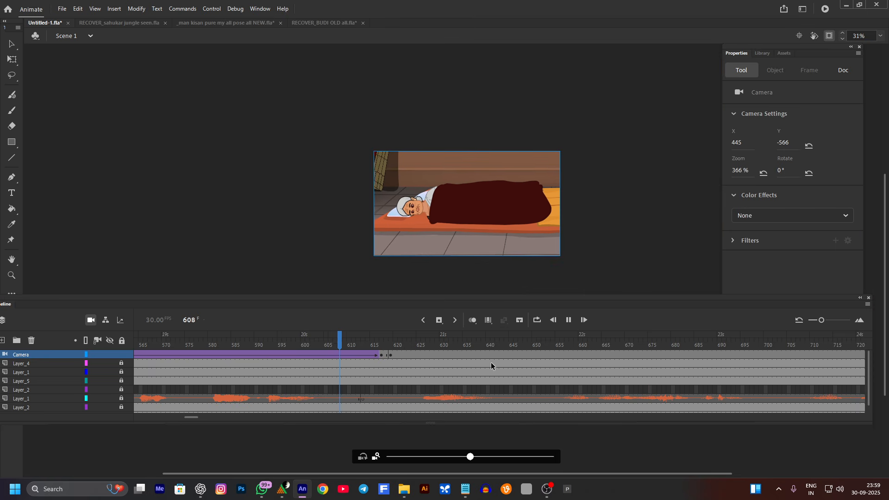
click(293, 341)
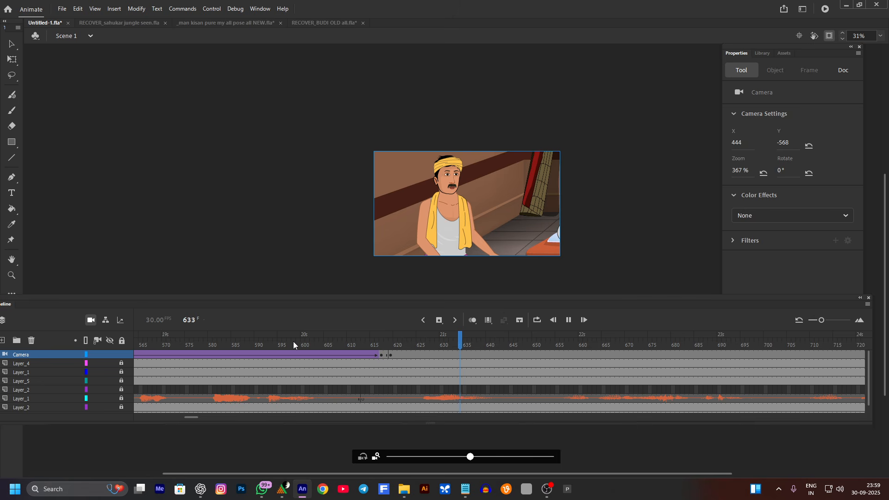
key(Return)
Reframe the shot of the seated man at 309% camera zoom, X 1318, Y -409, with the stage clipping off.
click(829, 37)
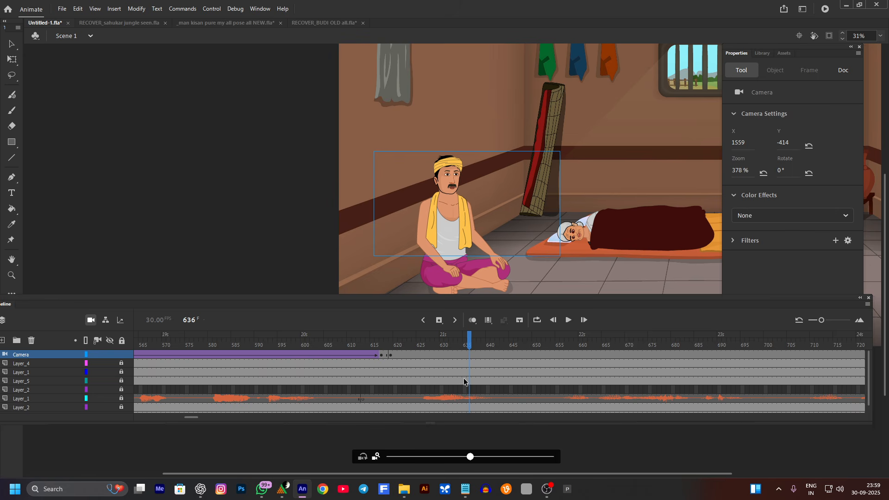
mouse_move(469, 457)
mouse_down()
mouse_move(455, 459)
mouse_move(463, 459)
mouse_up()
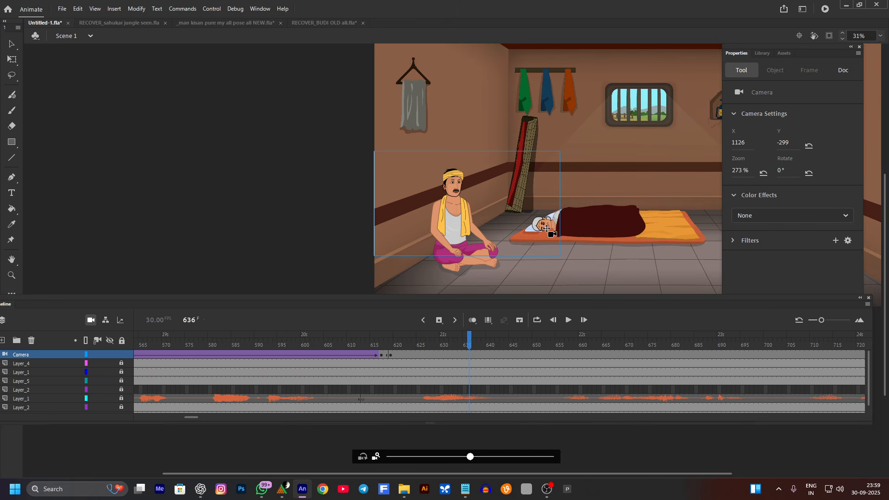
scroll(546, 236, up, 3)
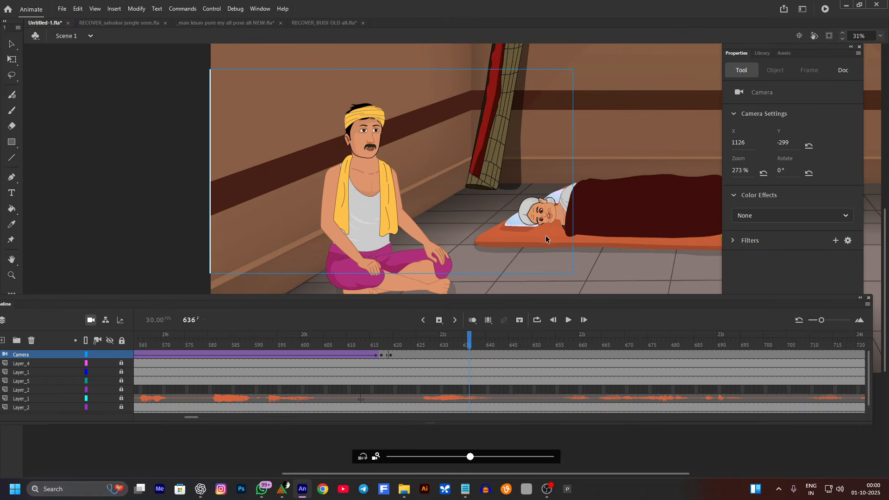
key(Return)
key(Return)
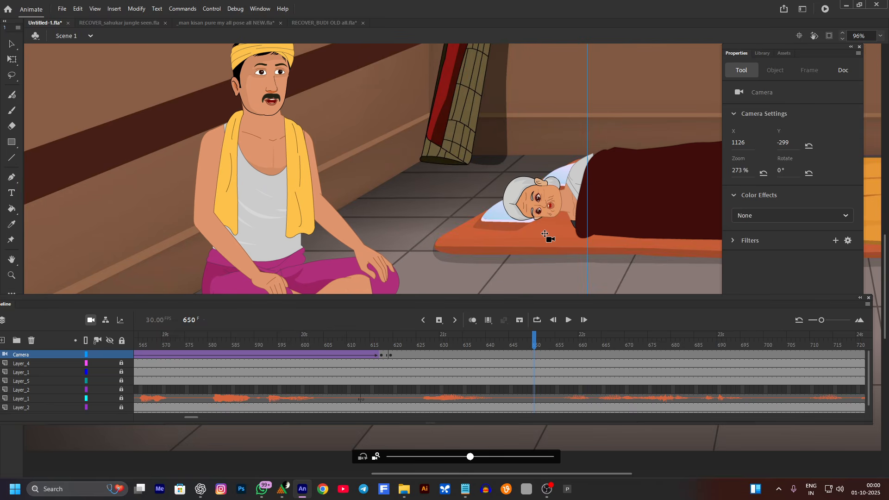
scroll(491, 208, down, 2)
scroll(492, 209, down, 3)
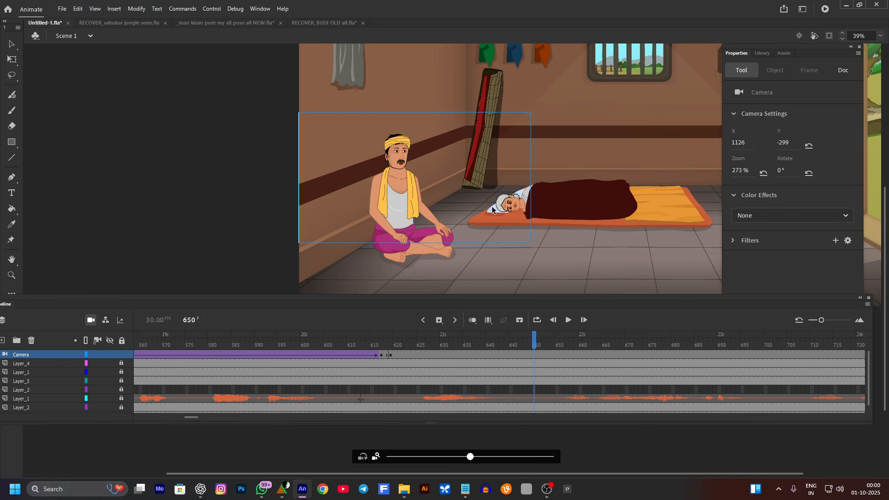
drag(470, 457, 479, 458)
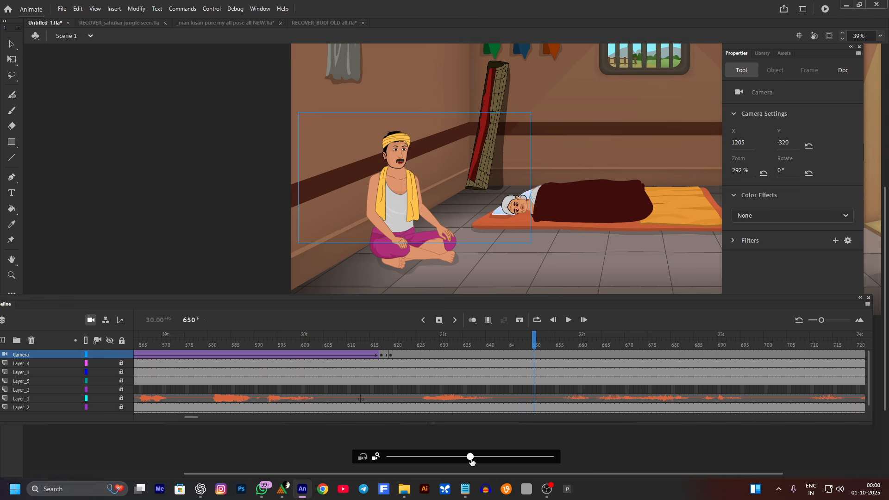
drag(471, 461, 482, 459)
drag(415, 219, 406, 231)
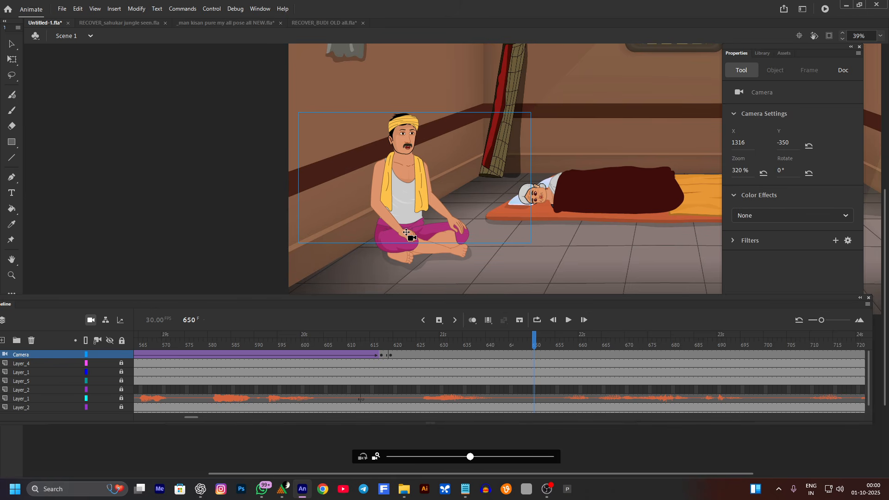
drag(470, 458, 467, 458)
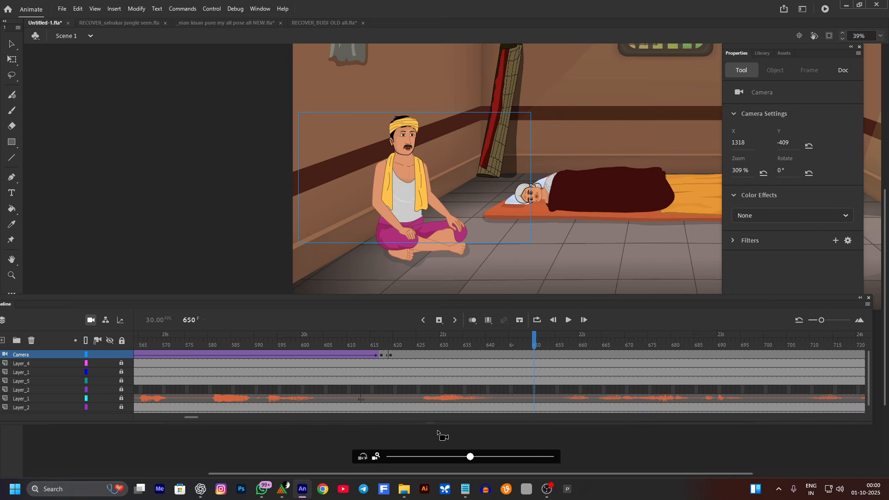
Play the new shot of the seated man with the stage clipped, from before the frame 619 cut to the dialogue's end.
key(Return)
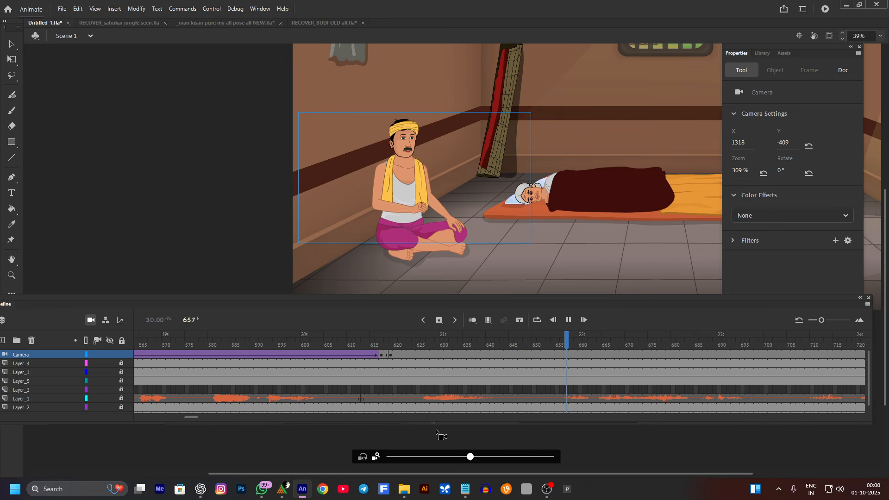
key(Return)
click(830, 37)
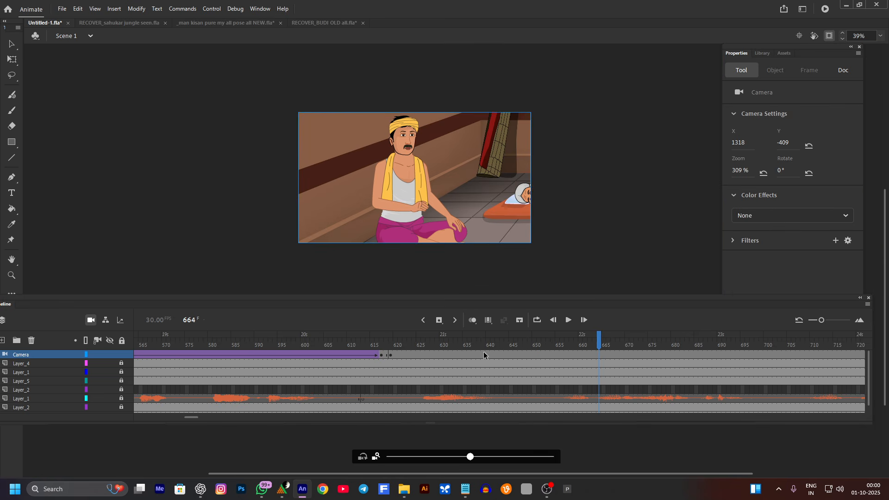
click(347, 345)
key(Return)
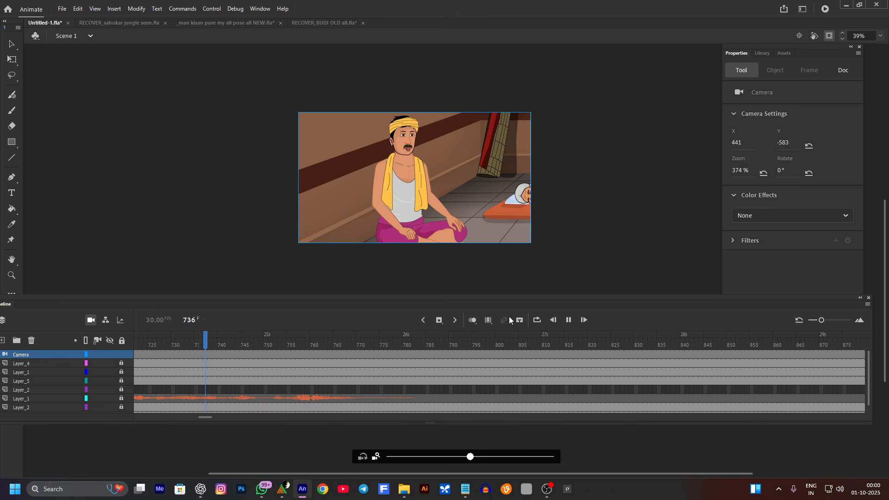
key(Return)
click(145, 340)
key(Return)
key(Return)
Insert a camera keyframe at frame 781, try a closer 321% zoom on the seated man, and undo that zoom.
click(407, 355)
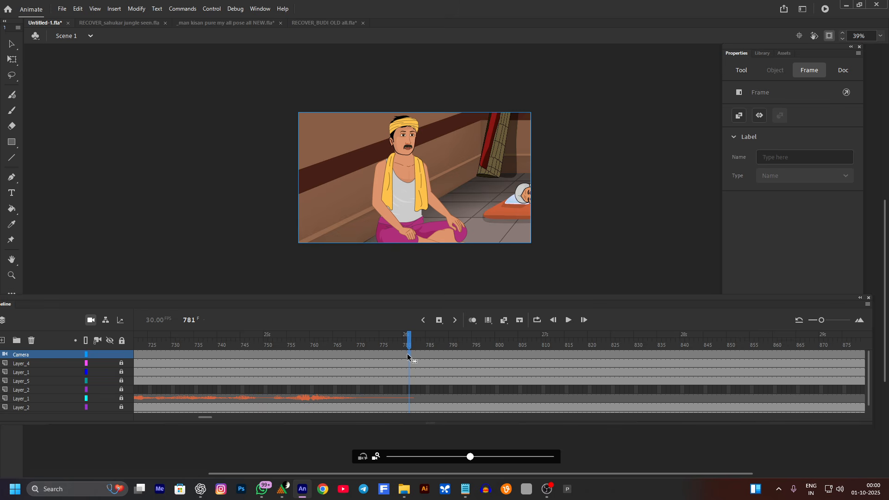
key(c)
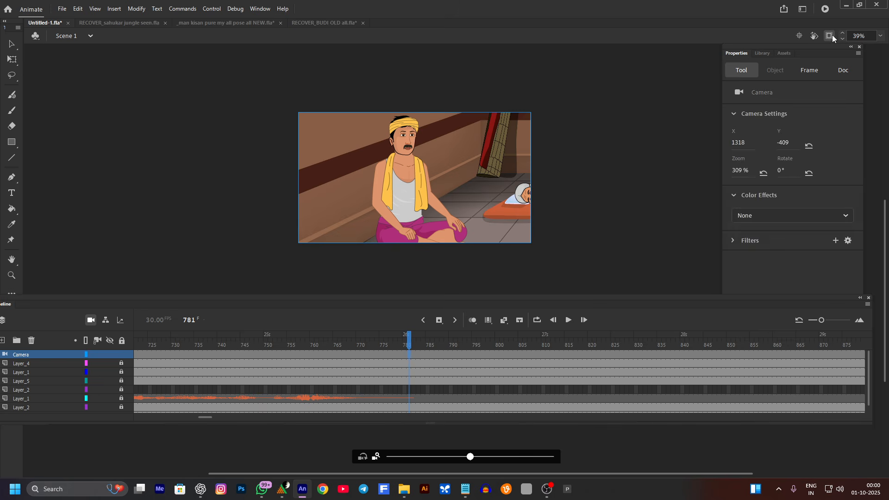
click(829, 36)
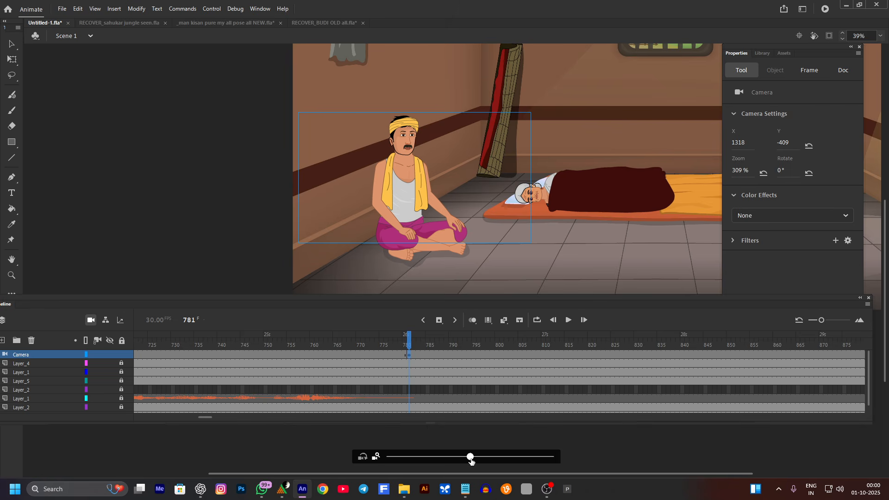
drag(471, 457, 477, 460)
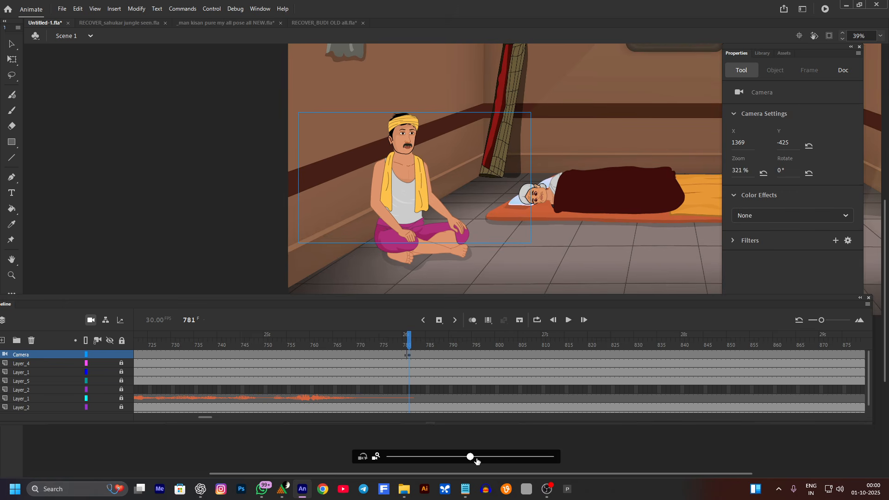
key(ctrl+z)
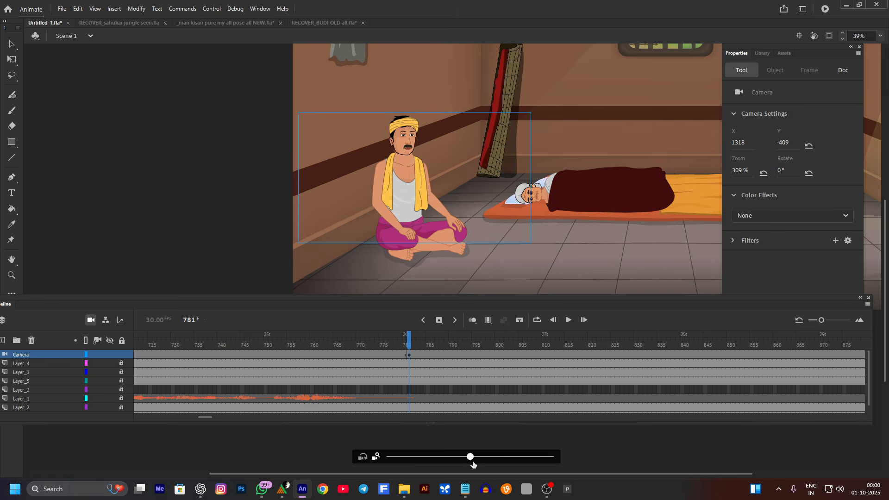
Zoom the camera in to 333% on the seated man at frame 781 and play the dialogue before that cut.
click(462, 457)
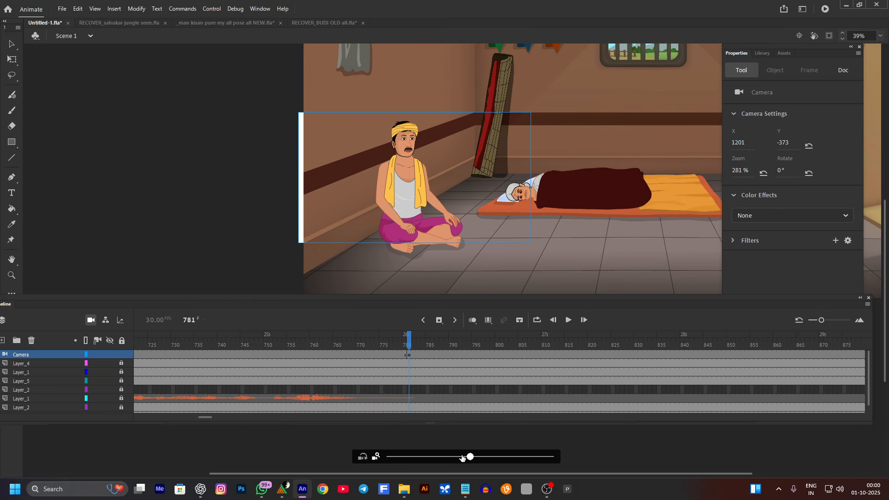
drag(469, 457, 486, 459)
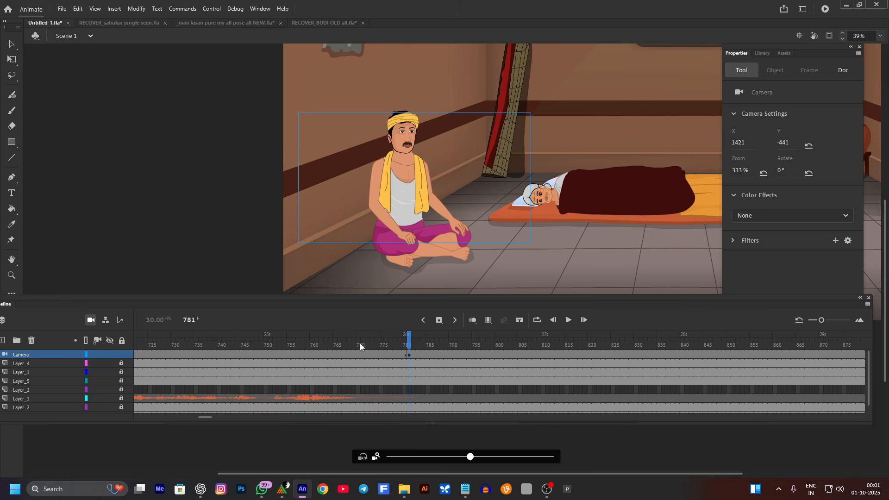
drag(327, 345, 54, 378)
key(Return)
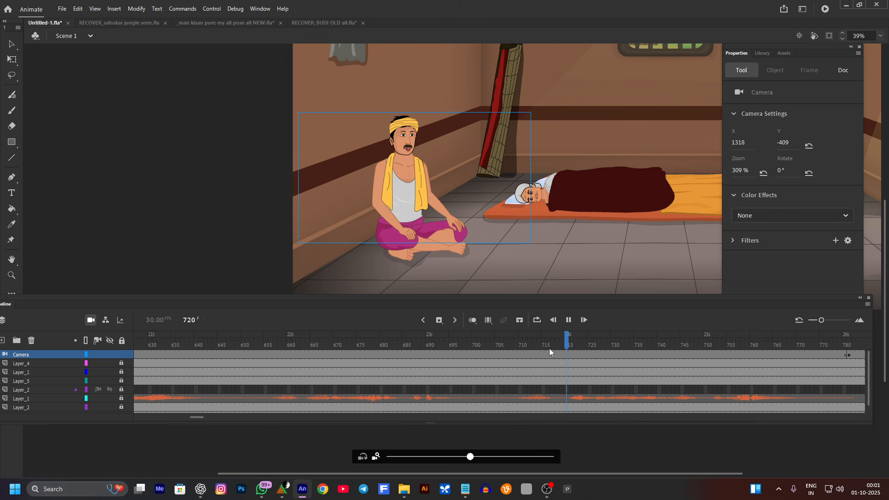
key(Return)
Play the seated man's dialogue between about frames 700 and 740 to look for a cut point before frame 781.
drag(746, 347, 657, 362)
key(space)
drag(754, 368, 618, 373)
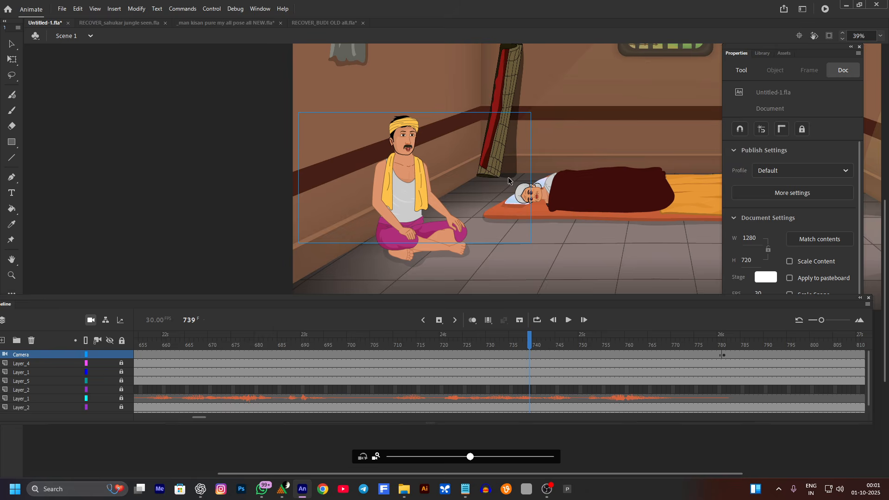
scroll(508, 182, down, 4)
drag(522, 185, 491, 192)
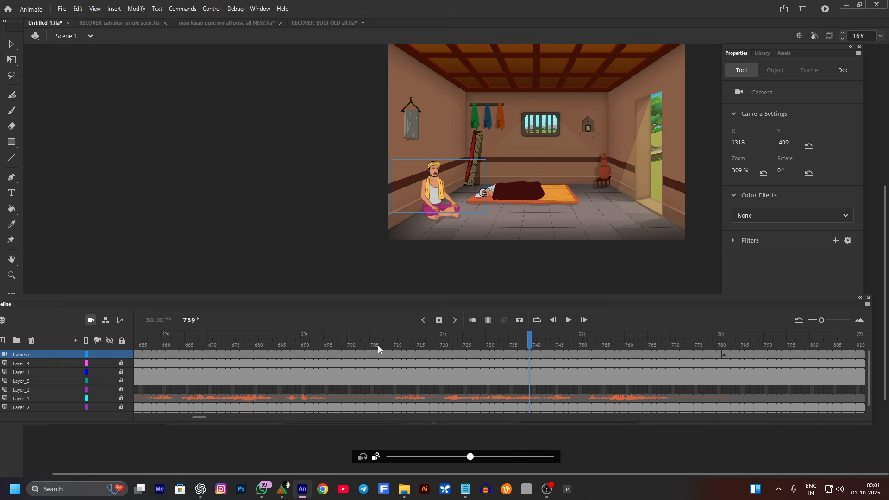
click(377, 345)
key(Return)
click(382, 344)
key(Return)
click(523, 355)
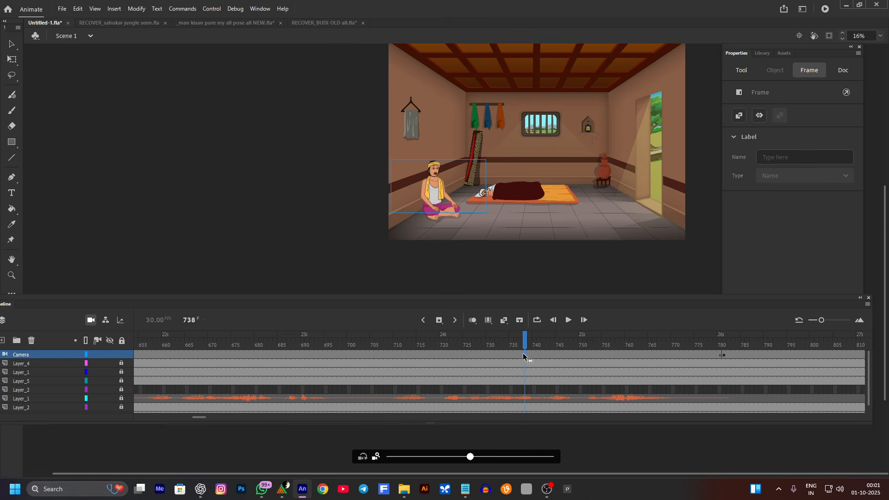
Play the dialogue from about frame 725 and insert a camera keyframe at frame 737.
click(464, 349)
key(Return)
key(Return)
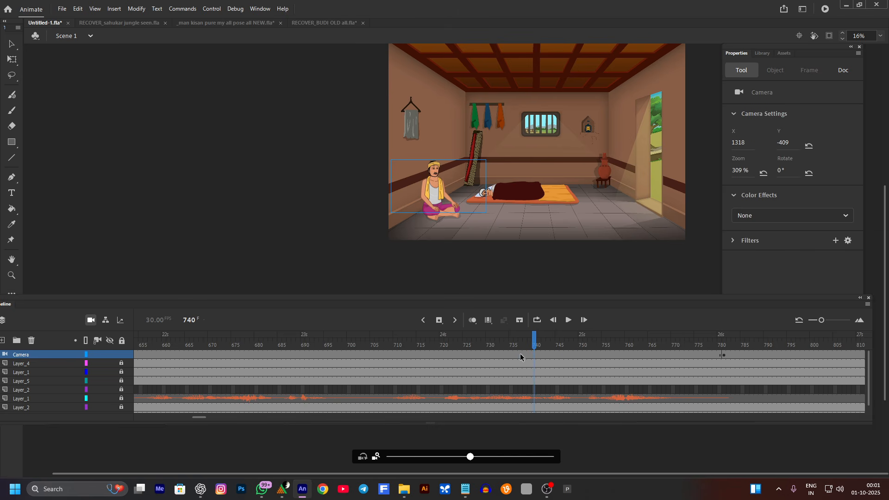
click(521, 354)
key(F6)
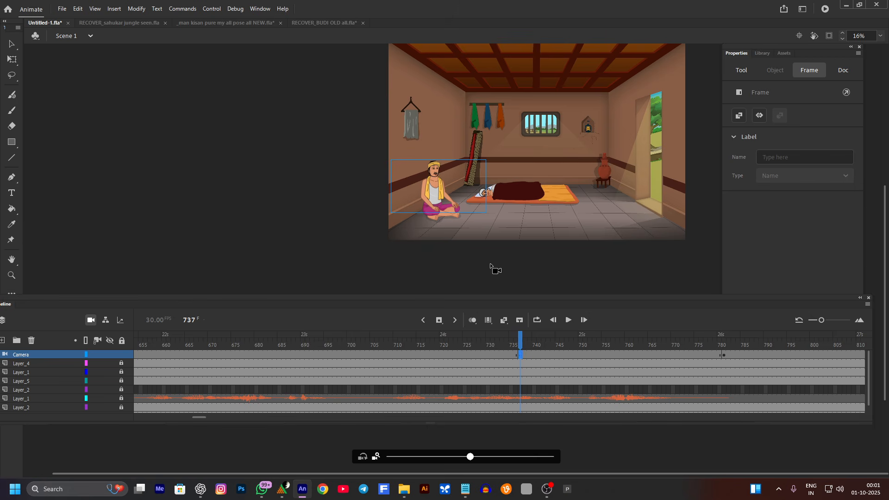
click(465, 460)
drag(464, 462, 421, 463)
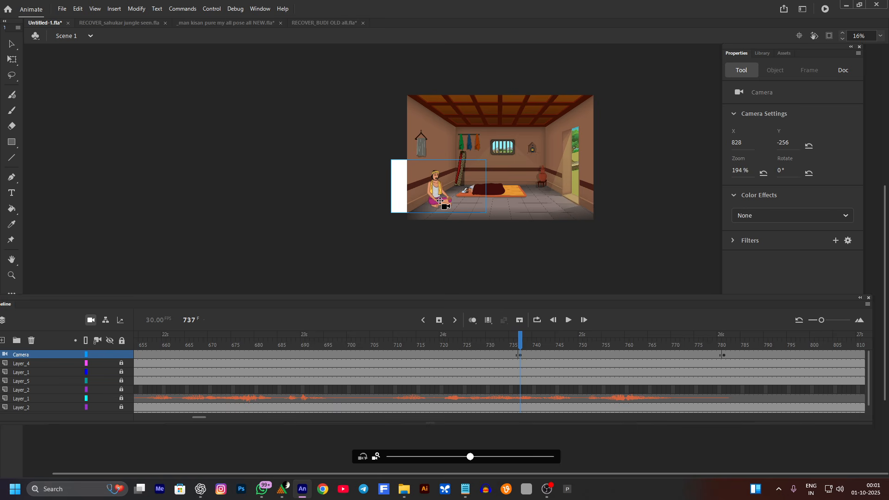
key(ctrl+z)
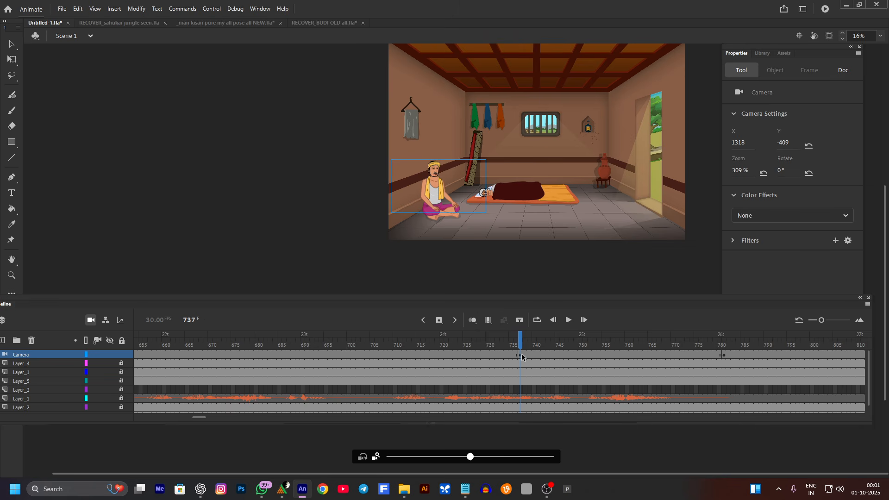
Insert a second camera keyframe at frame 738 and play the dialogue from frame 659.
click(521, 355)
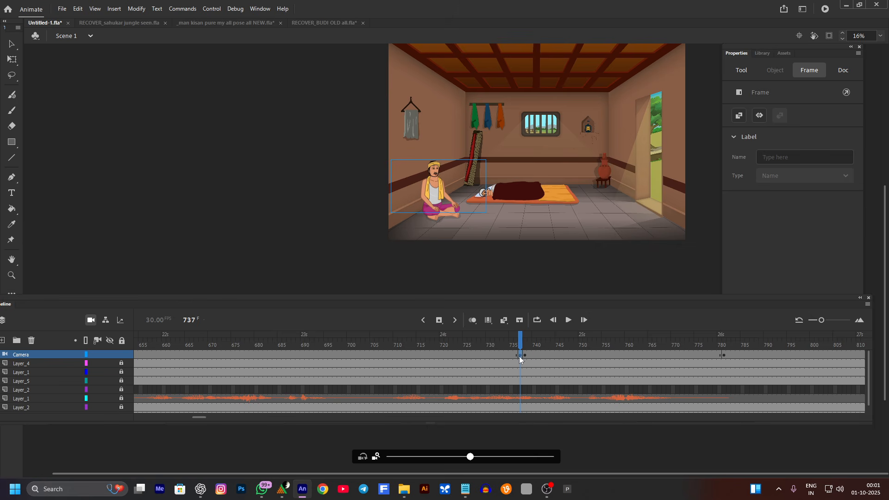
click(519, 355)
click(161, 346)
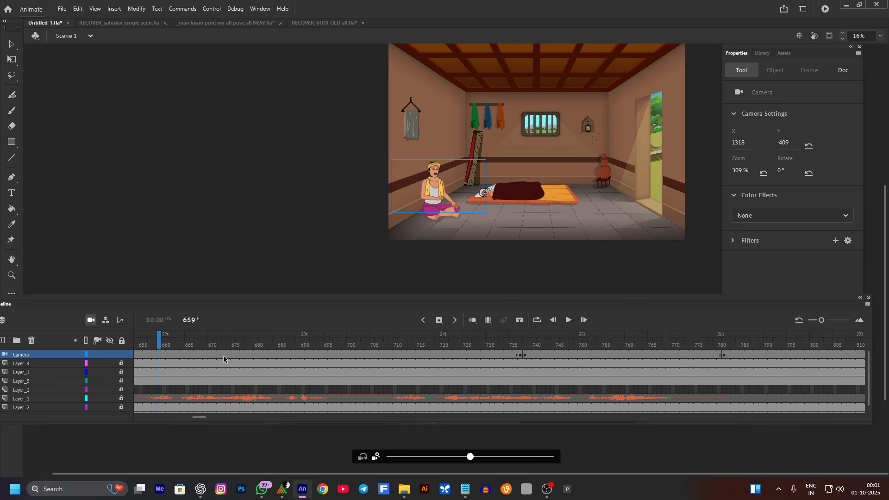
key(Return)
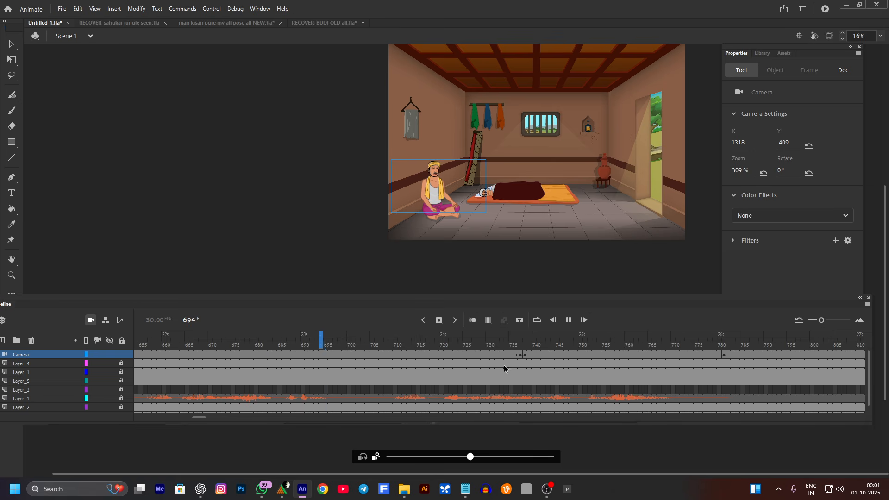
key(Return)
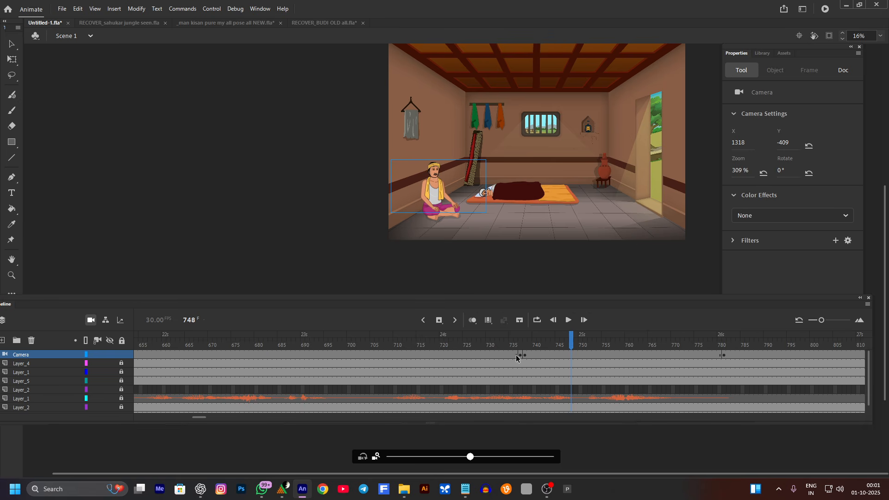
Check the timing of the camera keyframes at frames 737 and 738 by replaying the dialogue around them.
click(516, 355)
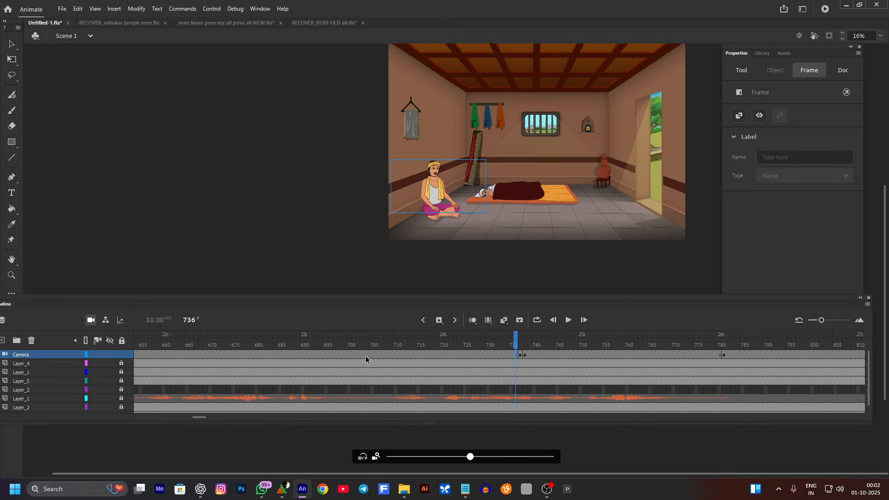
drag(517, 352, 520, 362)
key(shift+F6)
key(Return)
click(479, 345)
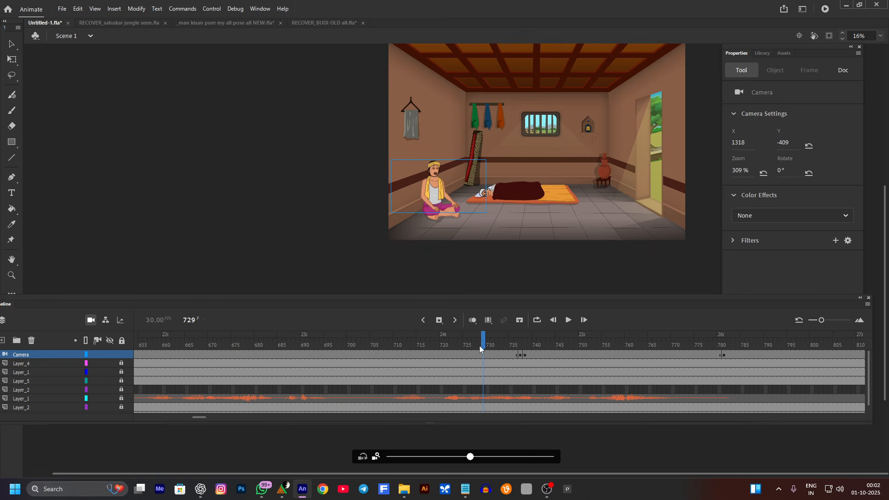
key(Return)
key(Return)
key(Return)
key(Return)
Reframe the camera at frame 737 to a wide shot of the whole room at 120% zoom.
click(520, 355)
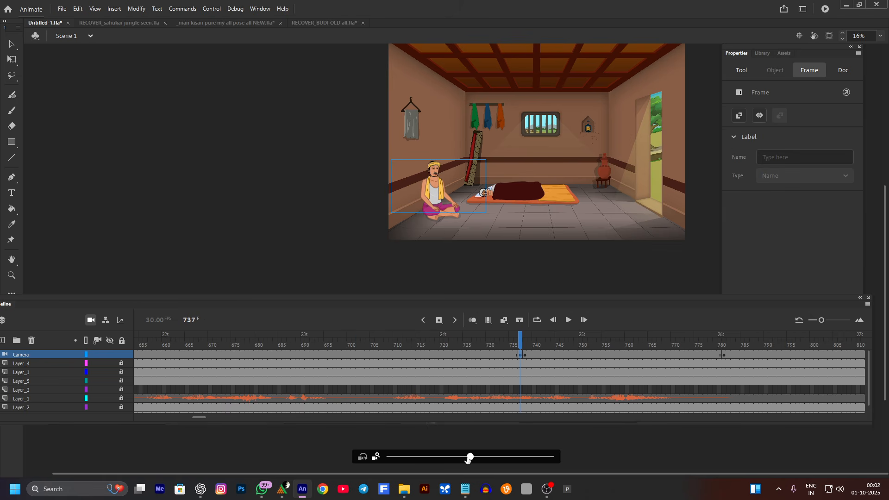
drag(469, 457, 436, 461)
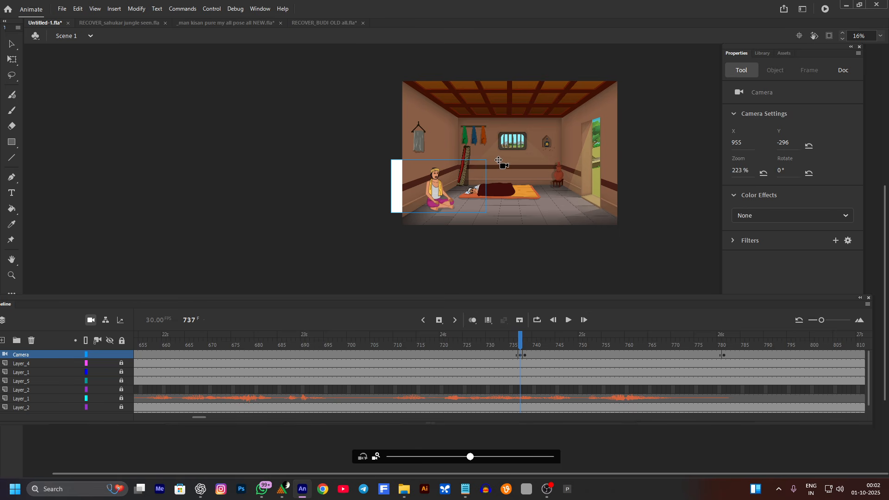
drag(499, 160, 499, 200)
drag(471, 458, 443, 464)
drag(446, 207, 425, 219)
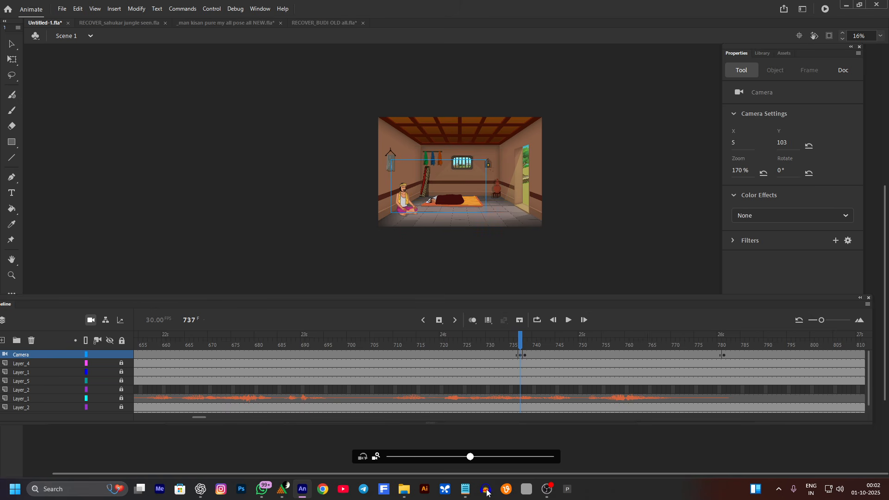
drag(468, 458, 428, 454)
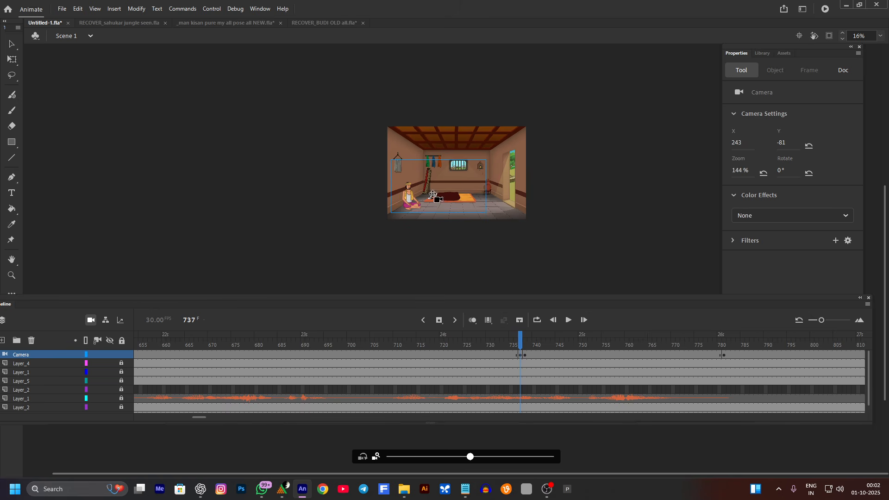
drag(435, 195, 437, 189)
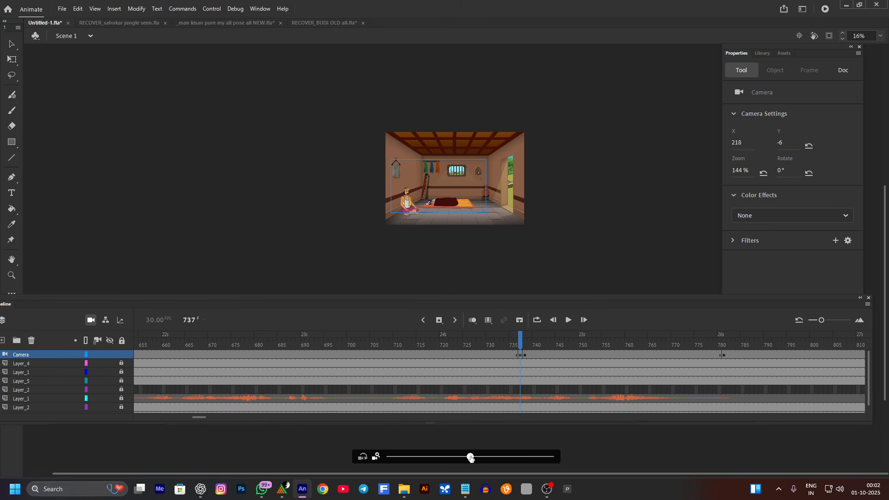
drag(470, 456, 452, 457)
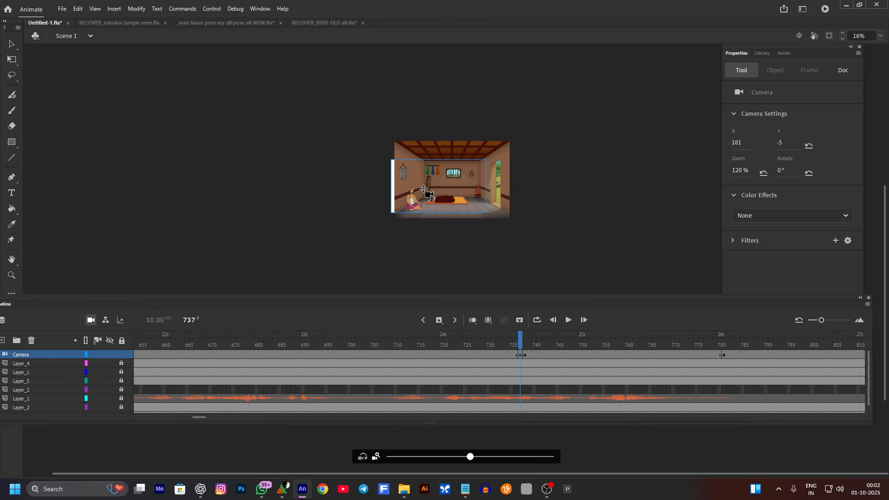
drag(422, 189, 426, 189)
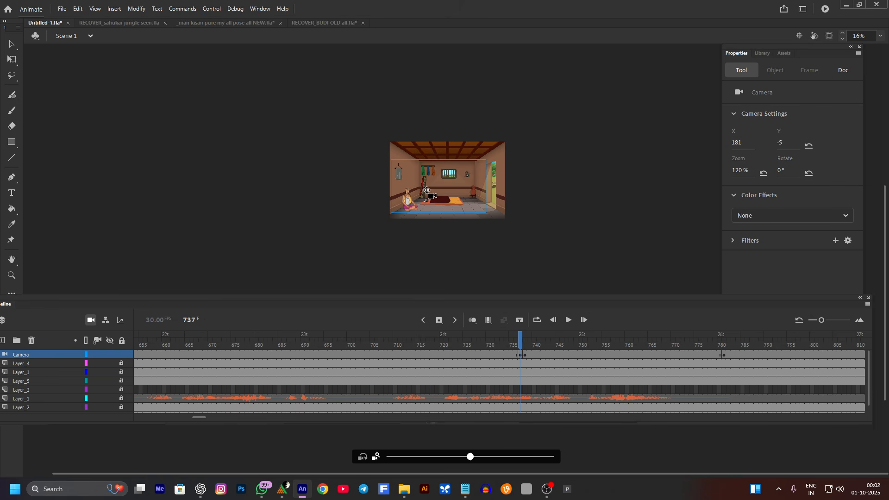
Play the change to the wide room shot twice from about frame 713.
click(410, 347)
key(Return)
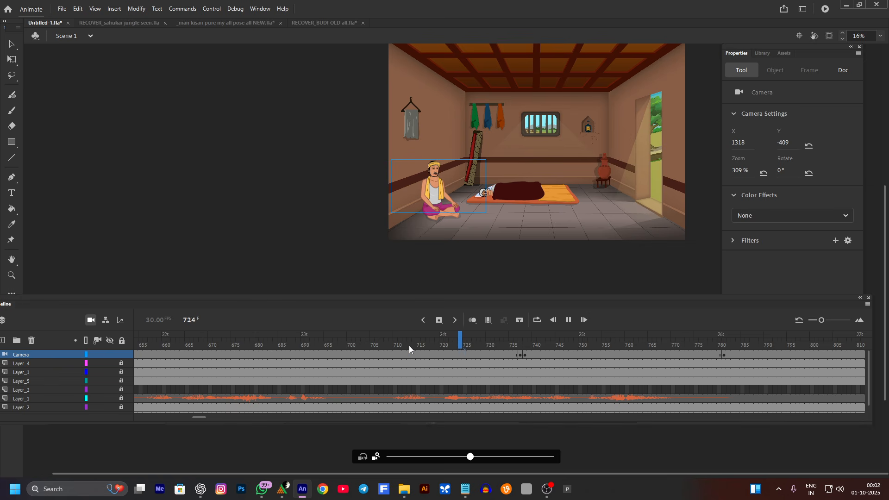
key(Return)
click(410, 345)
key(Return)
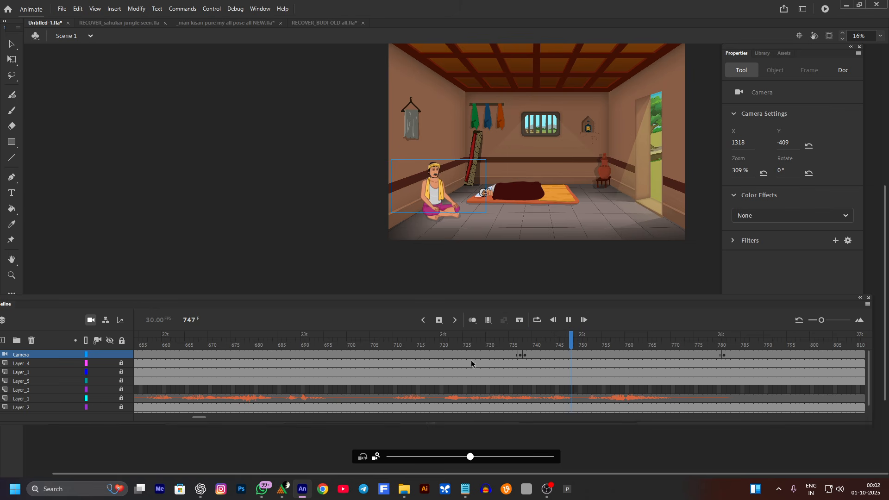
key(Return)
Move the camera keyframe that returns to the seated man to frame 743 and play the cut.
click(522, 356)
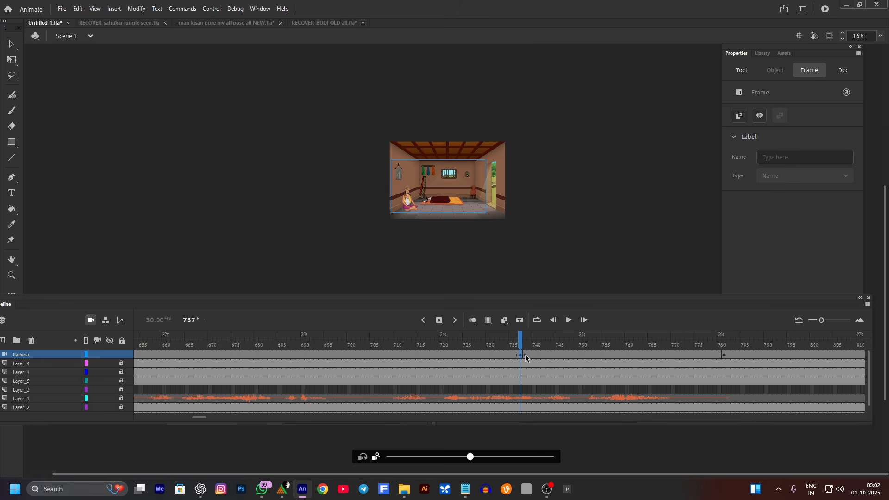
click(525, 355)
mouse_move(536, 355)
mouse_down()
mouse_move(547, 356)
mouse_move(531, 356)
mouse_up()
key(Return)
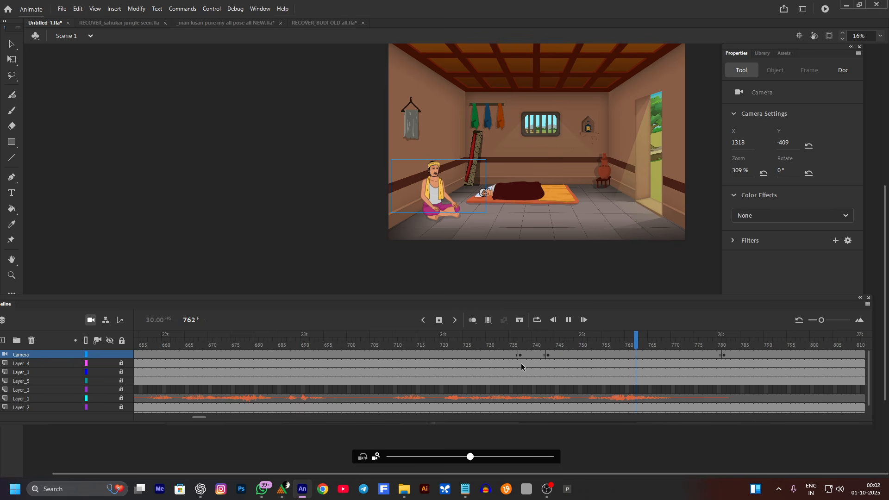
key(Return)
Extend the wide shot by moving the return keyframe to frame 749, and play it from frame 723.
click(547, 355)
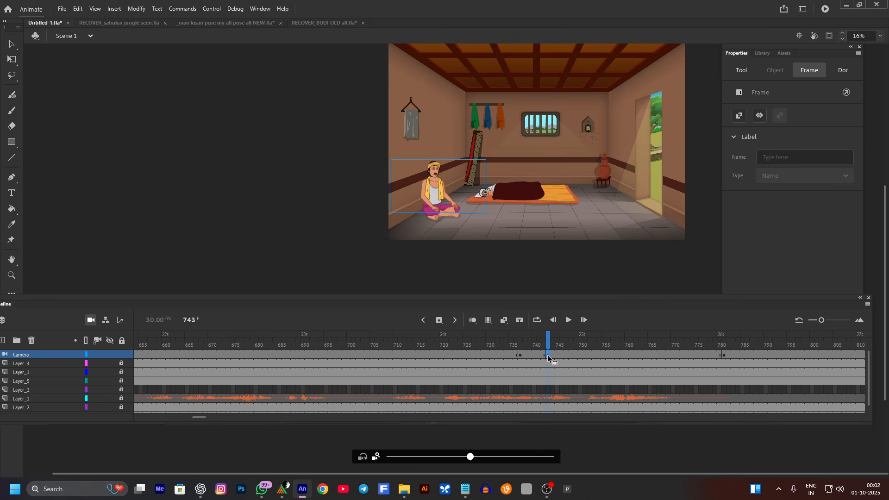
drag(574, 356, 574, 356)
click(454, 345)
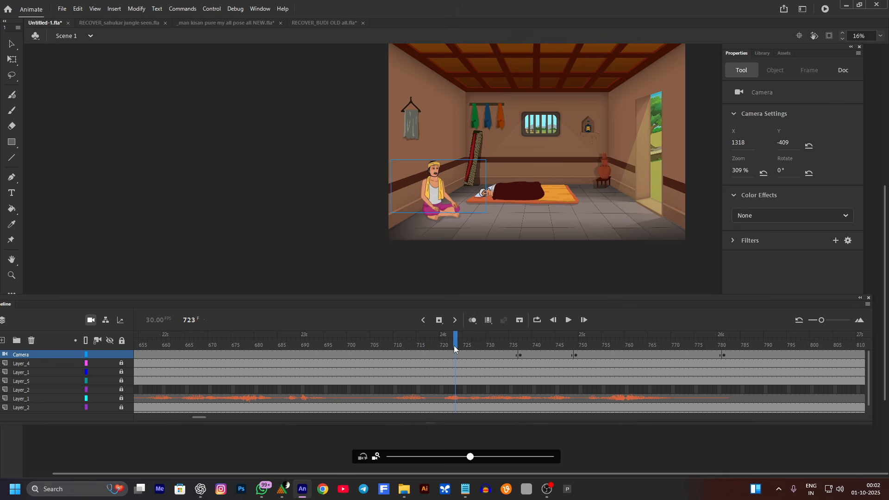
key(Return)
key(Return)
Move the wide-shot camera keyframe to frame 732 and play the dialogue leading into it.
click(520, 355)
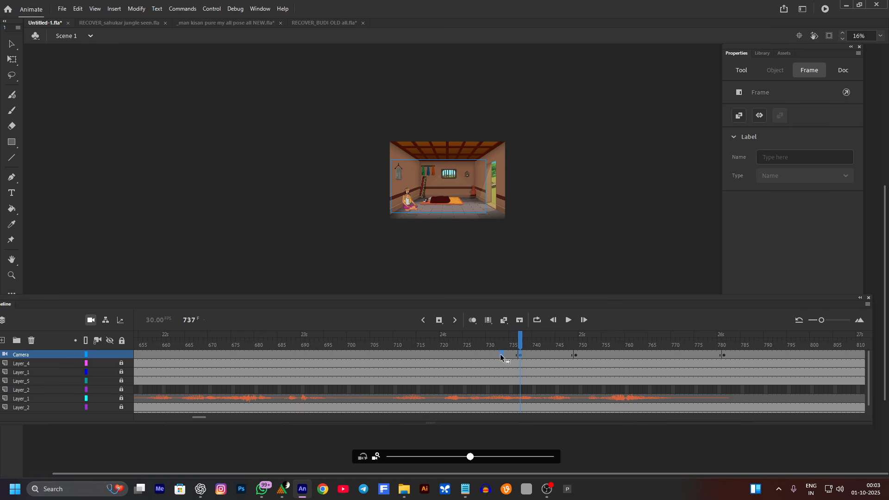
drag(500, 354, 494, 353)
click(413, 373)
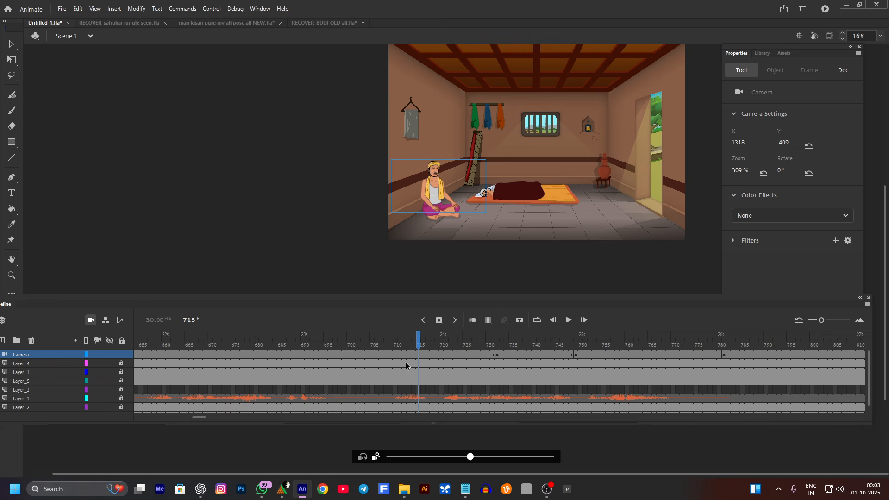
key(Return)
drag(258, 343, 265, 341)
key(Return)
Clip the content outside the stage and play the cuts to the wide shot and back.
click(829, 36)
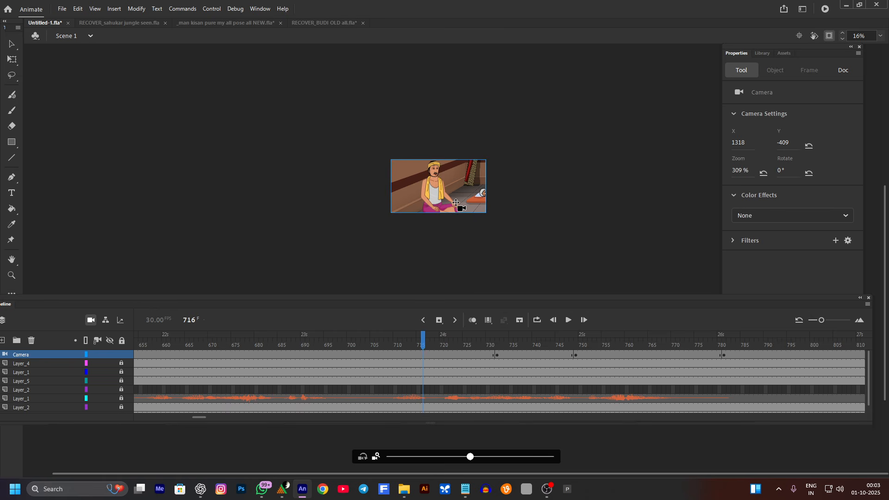
scroll(456, 204, up, 1)
scroll(454, 200, up, 1)
key(Return)
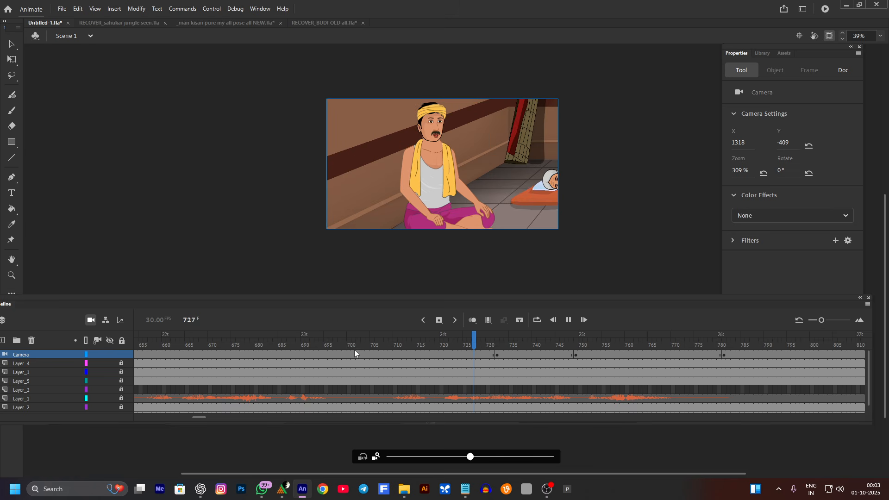
click(285, 339)
click(335, 340)
key(Return)
Move the wide-shot camera keyframe to frame 729 and the return keyframe to frame 751, and play both cuts.
click(498, 355)
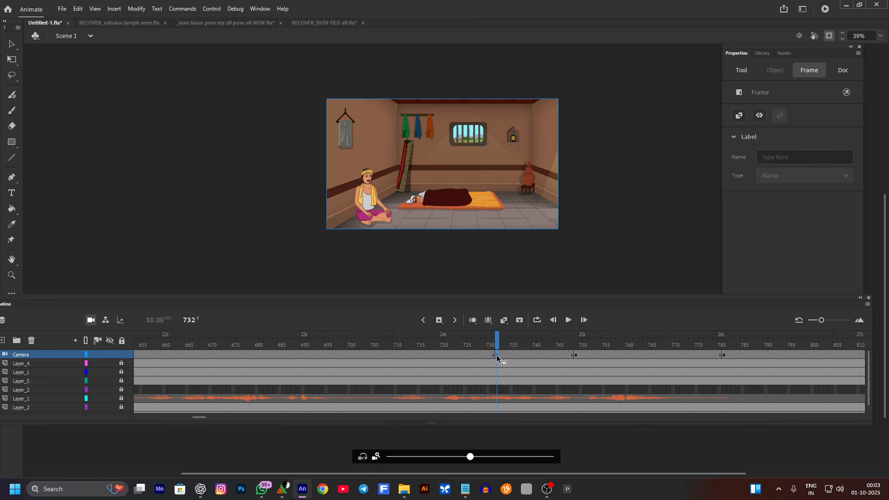
click(575, 355)
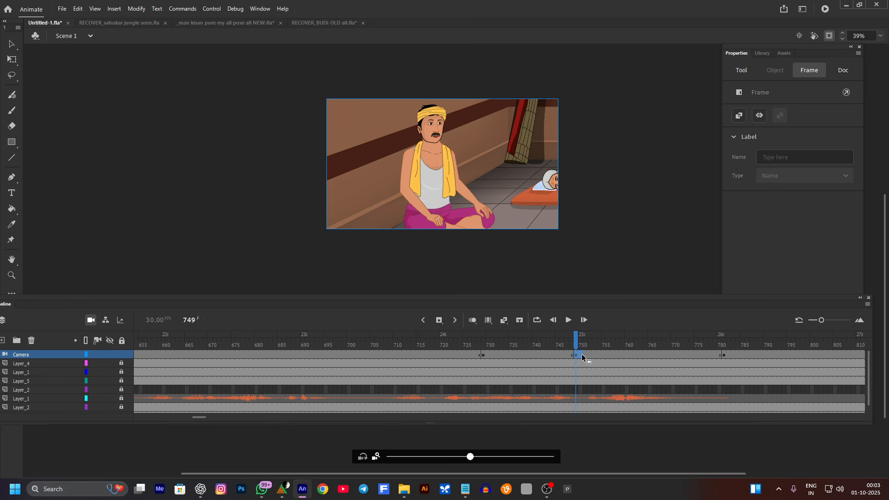
drag(581, 354, 584, 353)
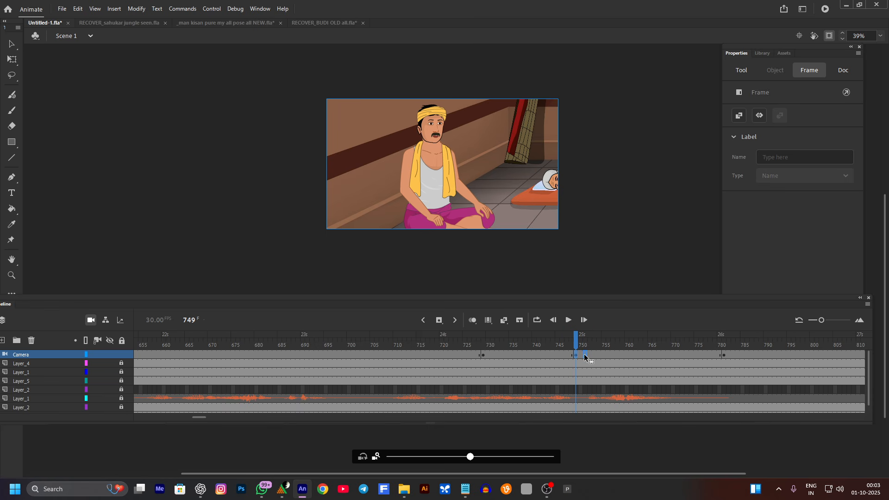
click(449, 347)
key(Return)
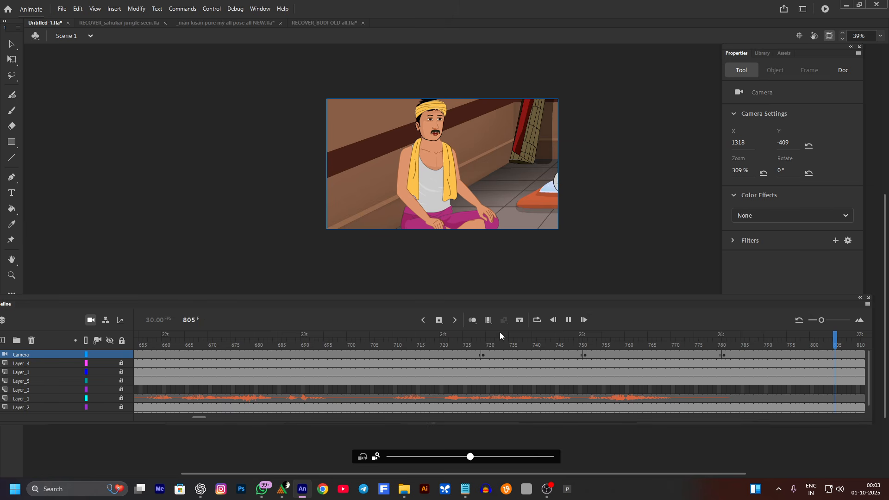
scroll(478, 368, down, 1)
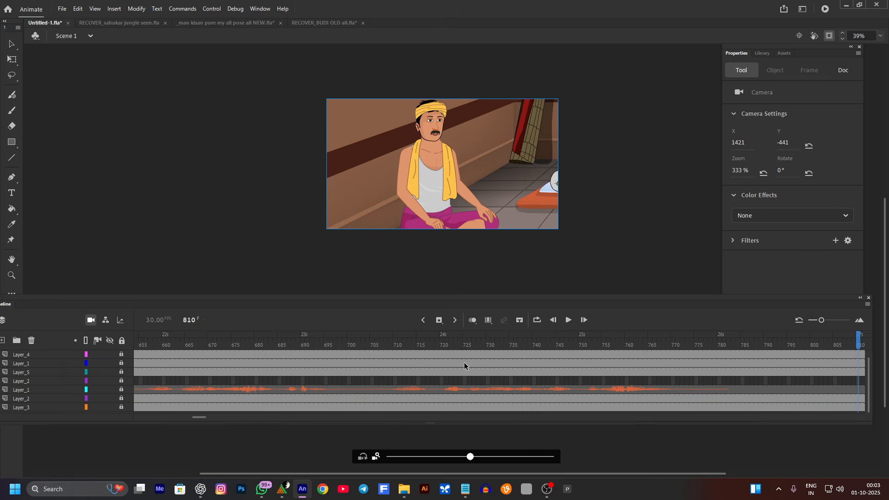
scroll(464, 365, up, 1)
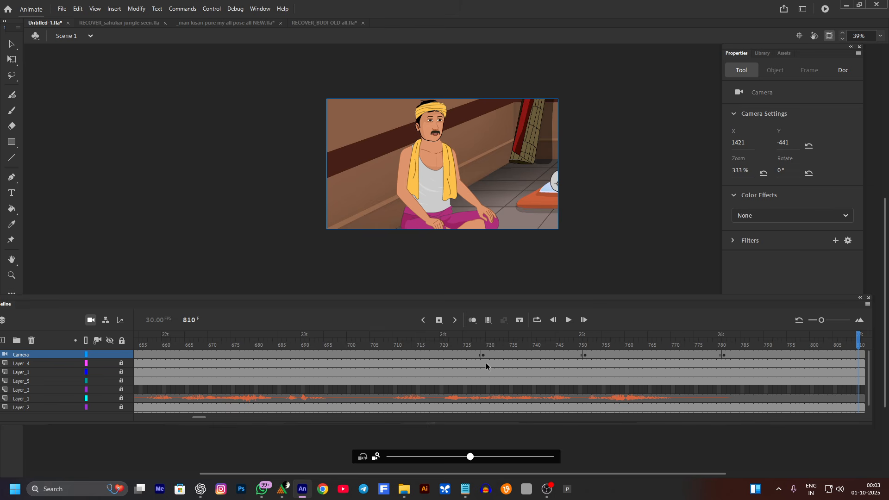
Shift the wide-shot camera keyframe to frame 728 and play the cut from frame 718.
click(482, 355)
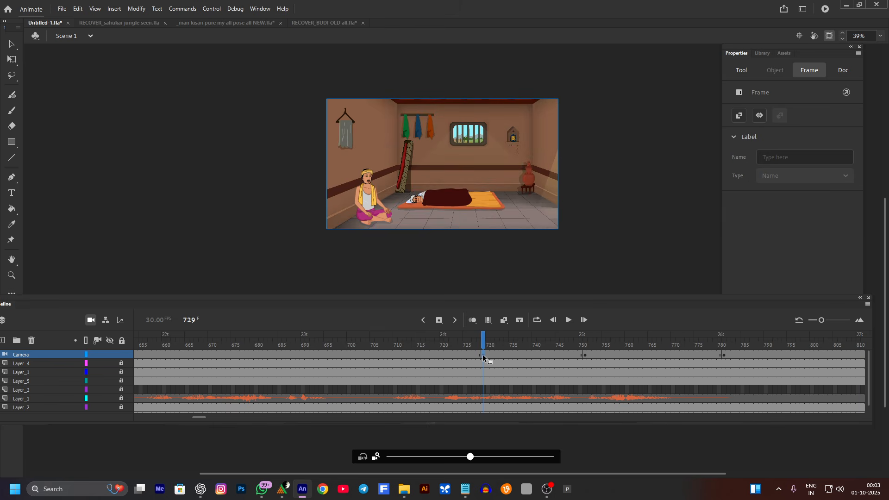
click(478, 354)
click(432, 345)
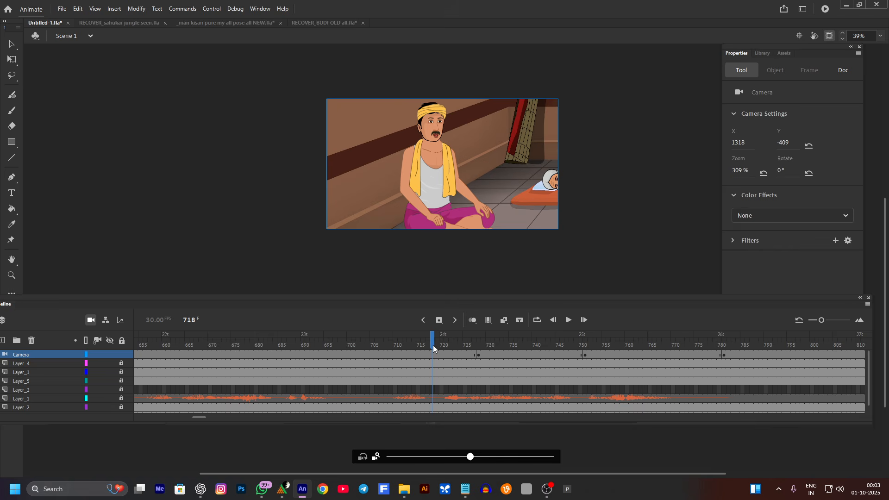
key(Return)
key(Return)
scroll(462, 206, down, 2)
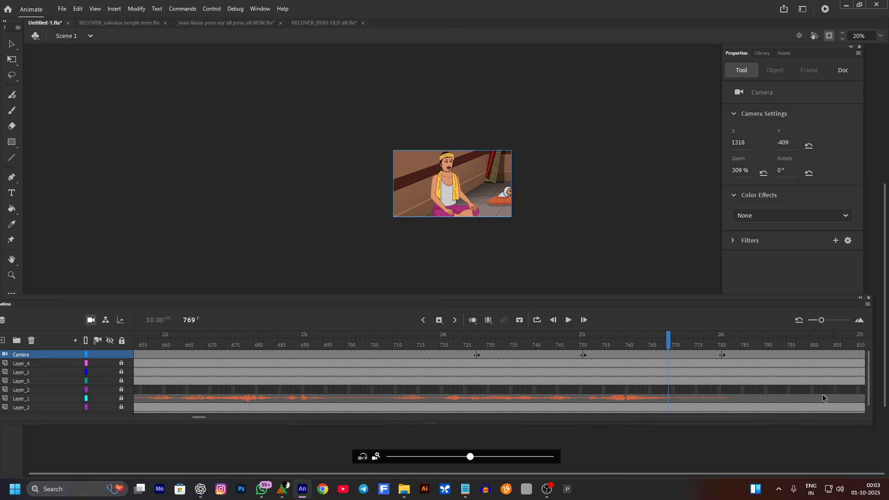
Stop clipping the content outside the stage and play the camera cuts from frame 609.
drag(429, 344, 1, 364)
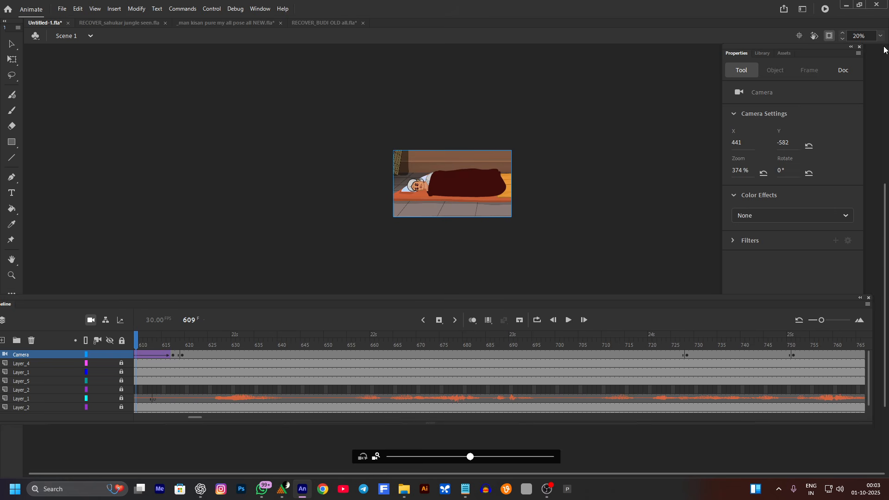
click(830, 36)
key(Return)
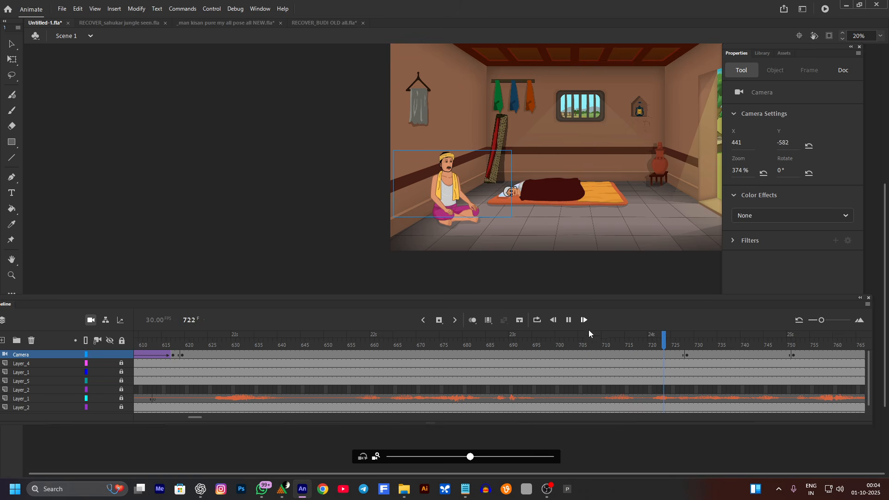
key(Return)
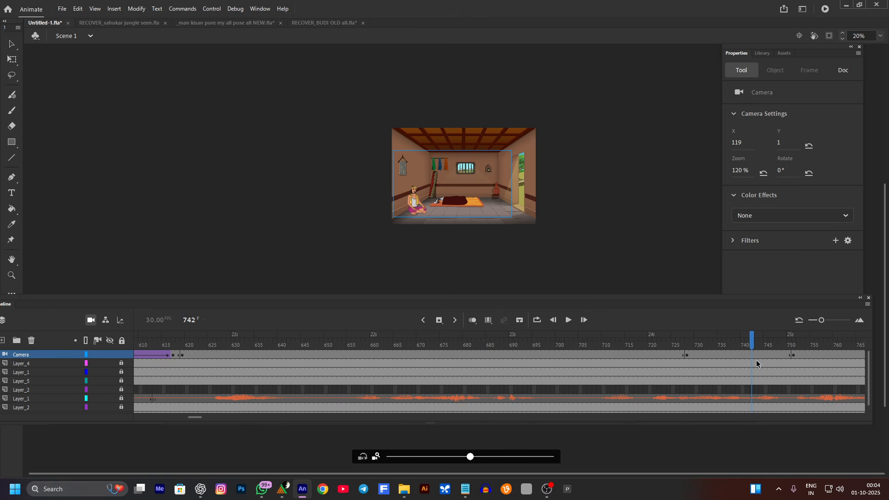
key(Return)
key(Return)
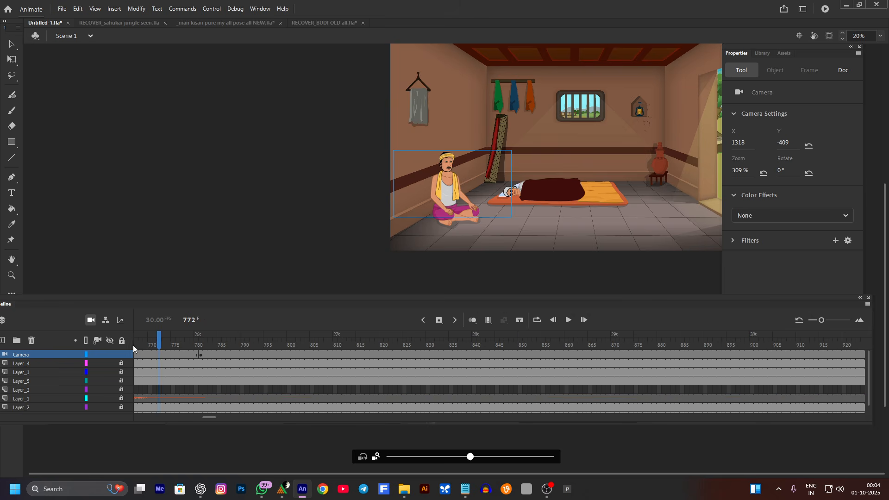
key(Return)
key(Return)
Replay the camera moves with the dialogue from frame 587 into the wide shot.
drag(198, 343, 48, 379)
drag(121, 342, 121, 342)
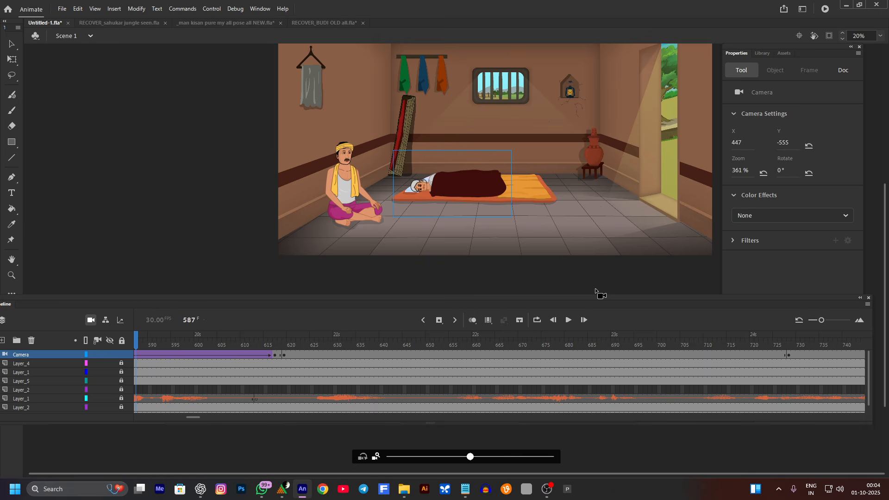
key(Return)
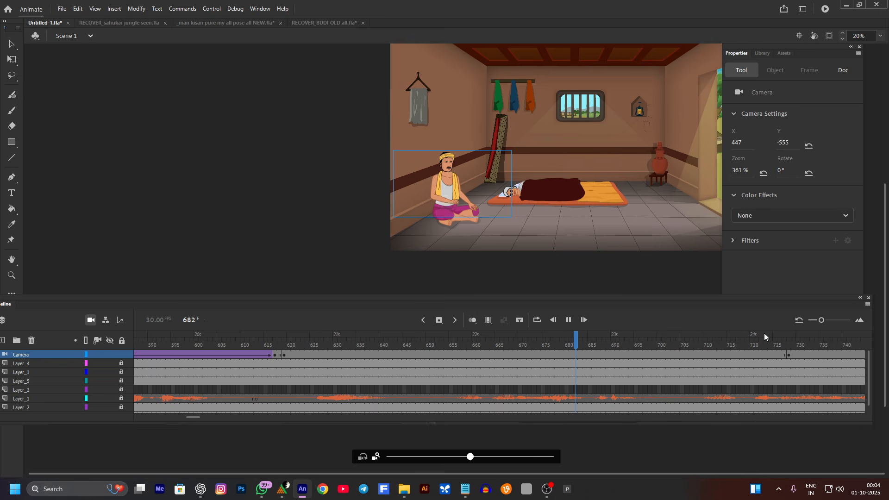
key(Return)
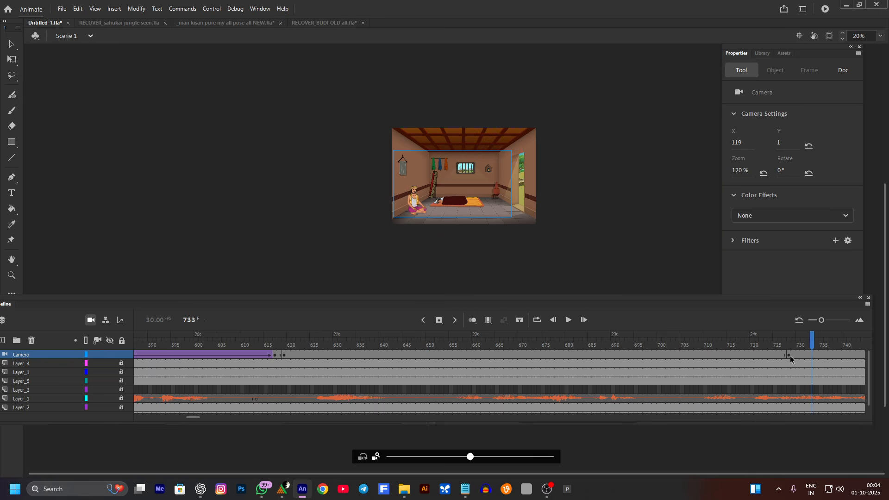
Insert a camera keyframe at frame 727, just before the cut to the wide shot.
click(790, 355)
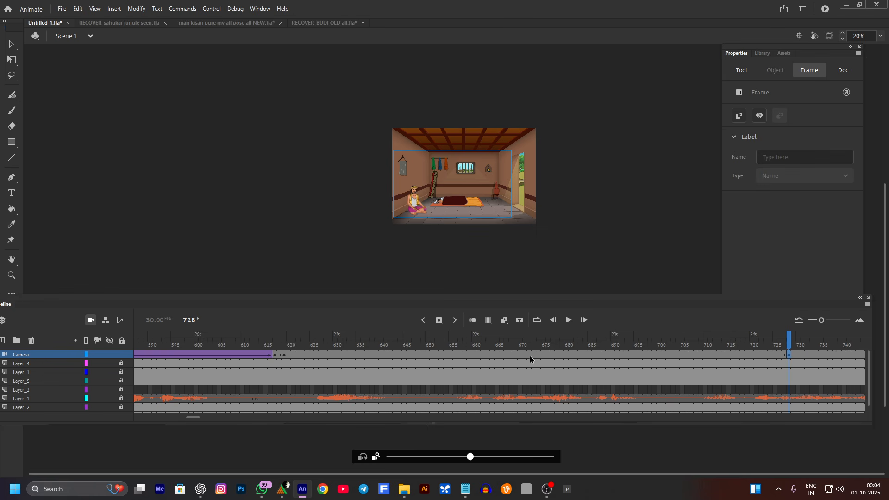
click(543, 354)
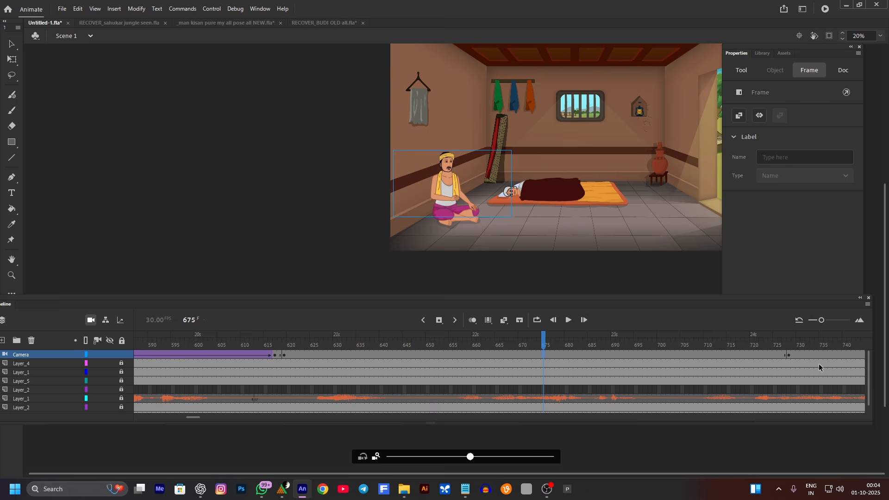
click(789, 355)
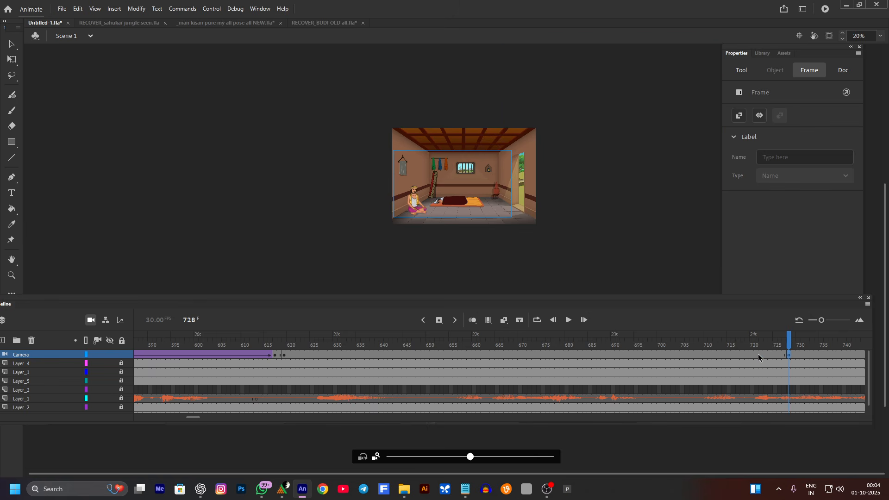
click(784, 355)
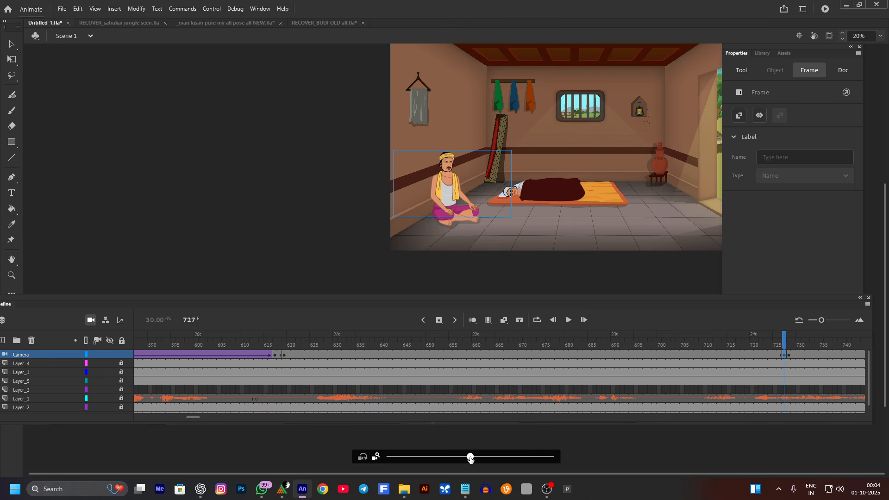
Reframe the camera on the seated man at frame 727, pulled back to 284% zoom at about X 1185, Y -282.
drag(471, 458, 486, 458)
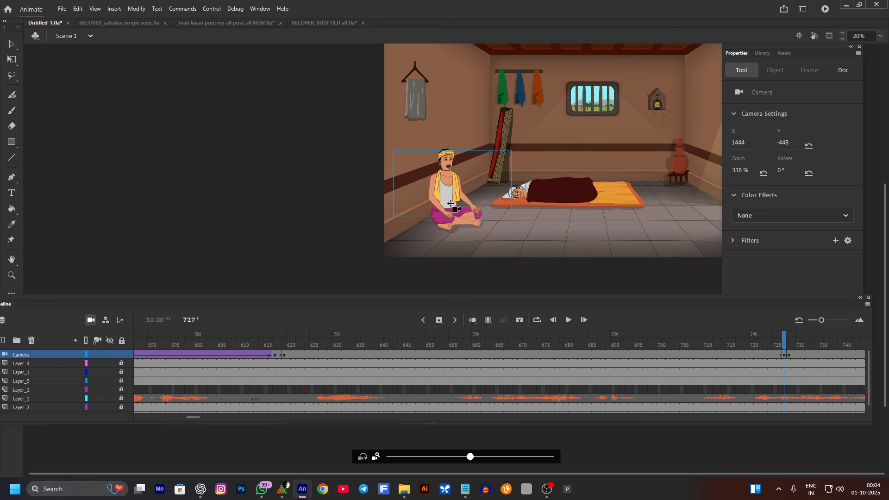
drag(450, 204, 451, 214)
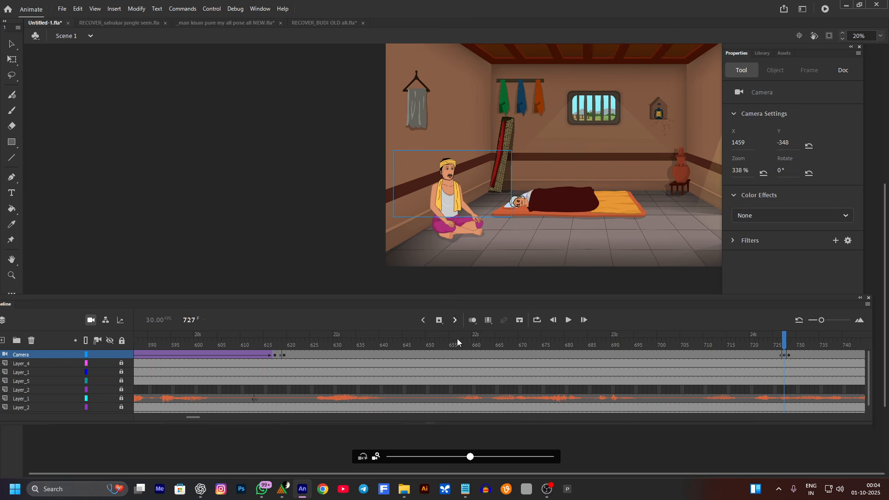
drag(471, 458, 496, 462)
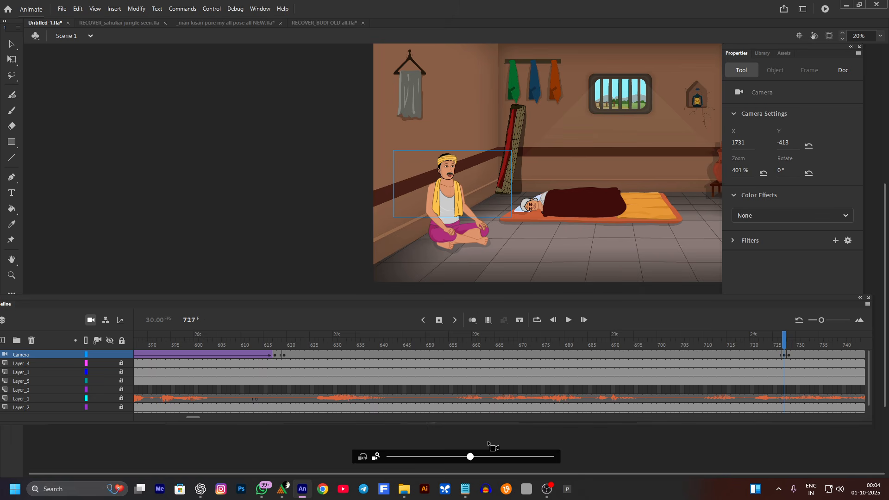
drag(471, 459, 435, 477)
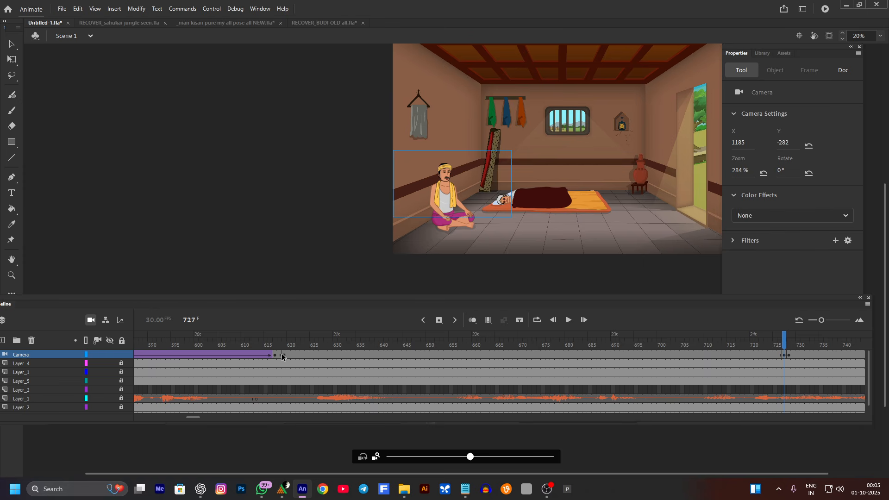
Create a classic tween on the Camera layer between the keyframes at frames 619 and 727.
click(282, 355)
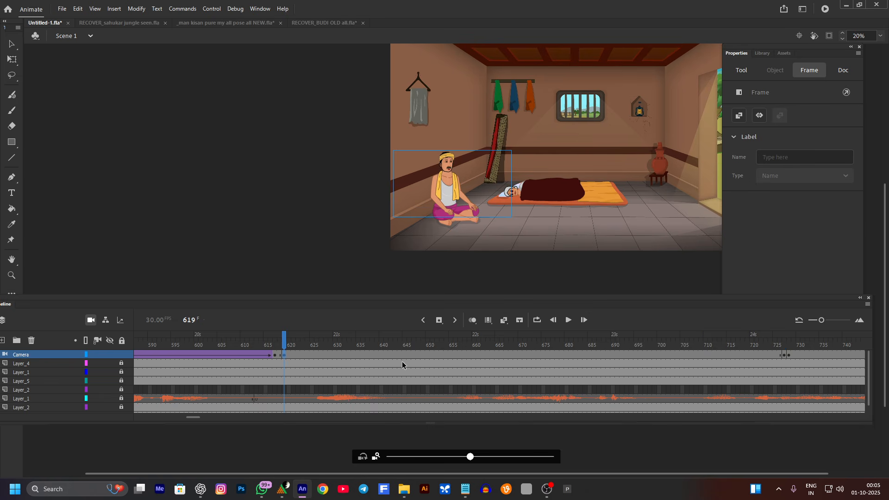
right_click(441, 355)
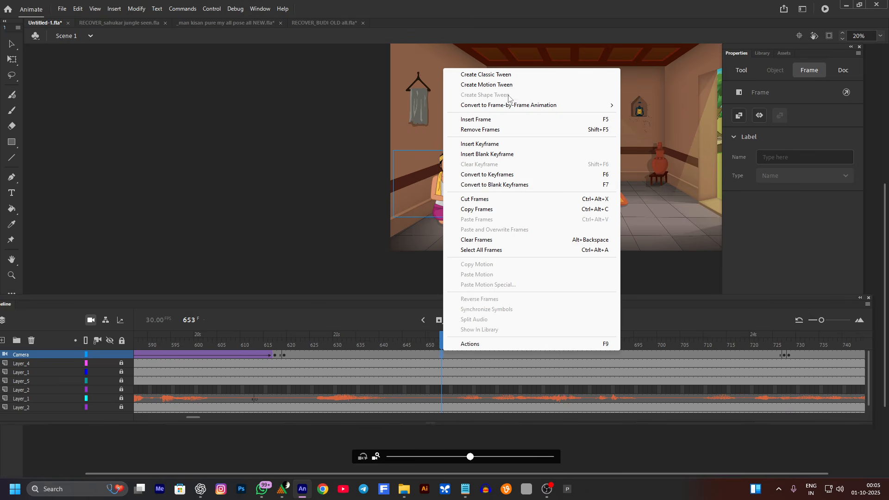
click(468, 72)
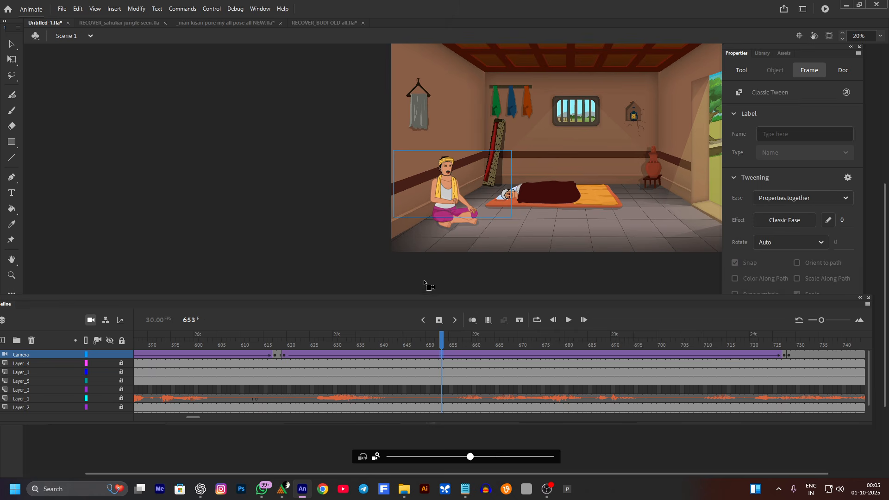
Compare the tween's start and end framings and play the slow pull-back from frame 622.
click(284, 354)
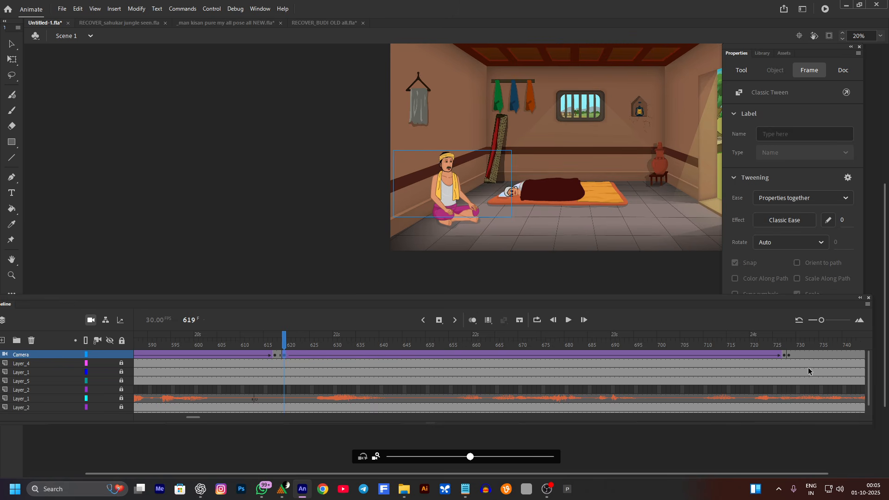
click(783, 356)
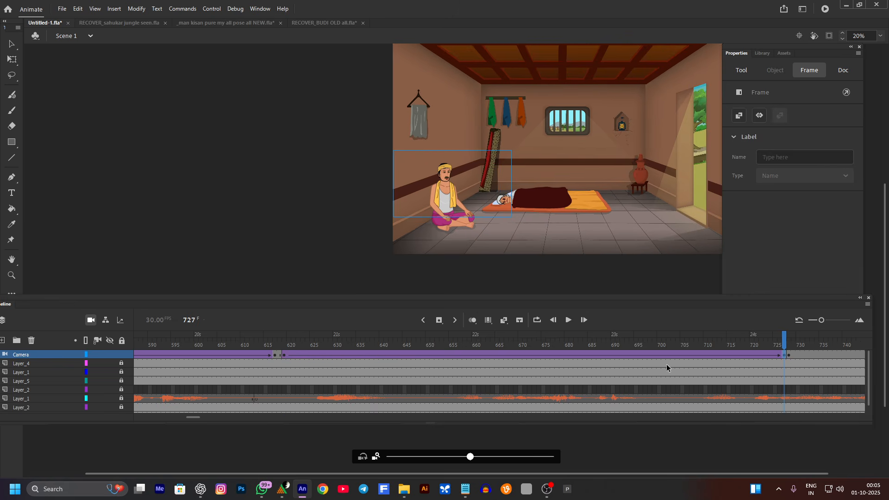
click(297, 346)
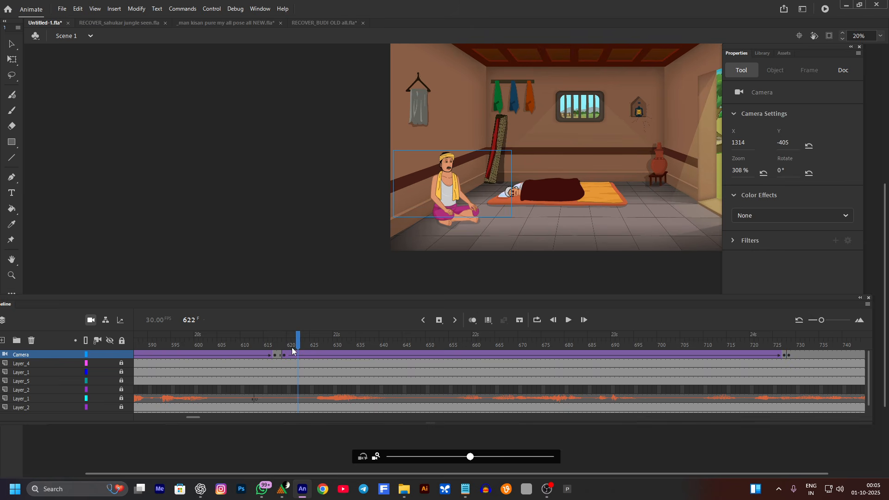
key(Return)
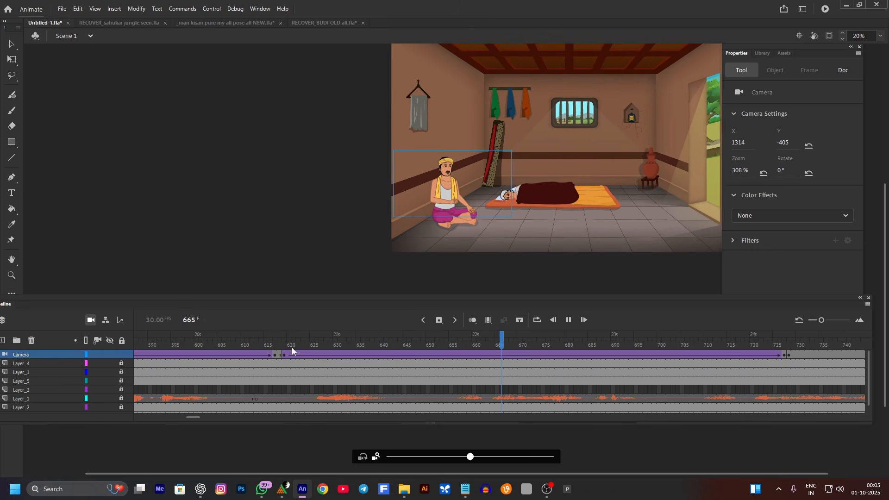
key(Return)
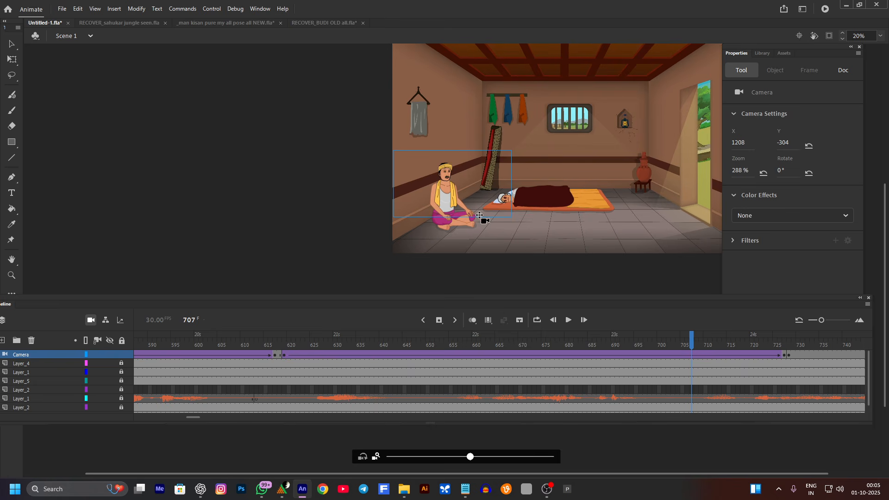
Play the pull-back close up from frame 665 into the wide shot, and return to the camera keyframe at frame 727.
scroll(480, 215, up, 8)
click(498, 348)
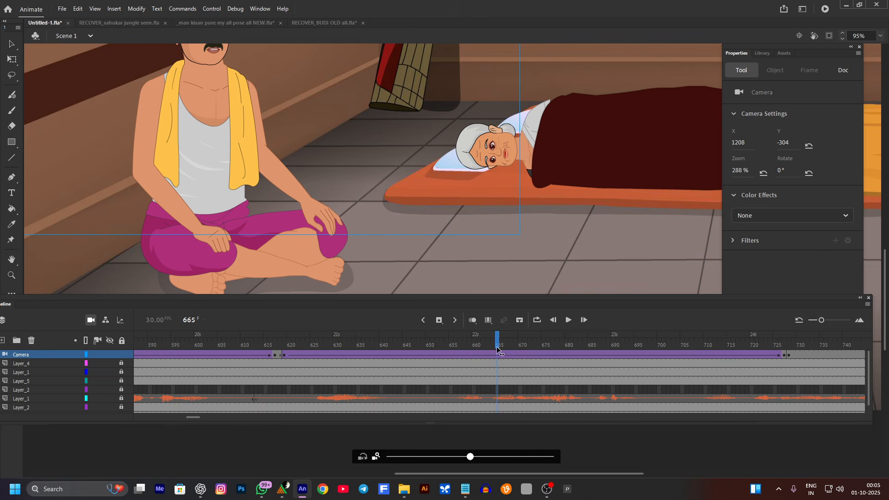
key(Return)
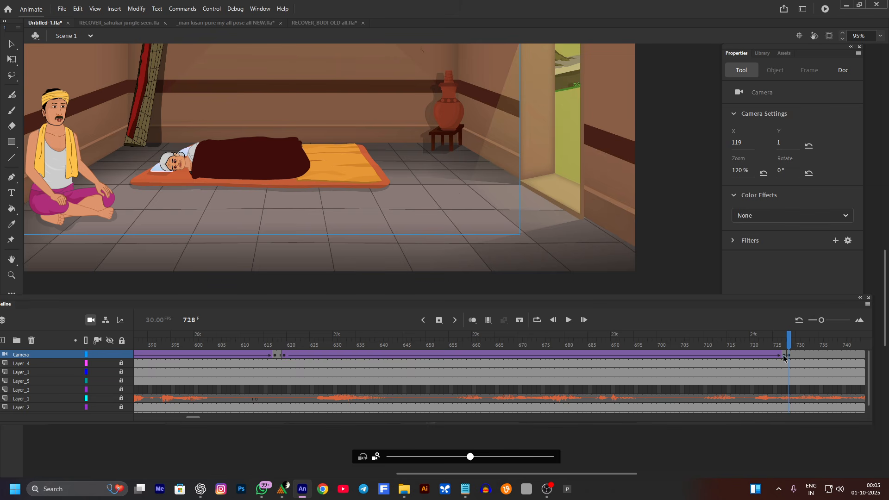
click(783, 354)
scroll(516, 222, down, 3)
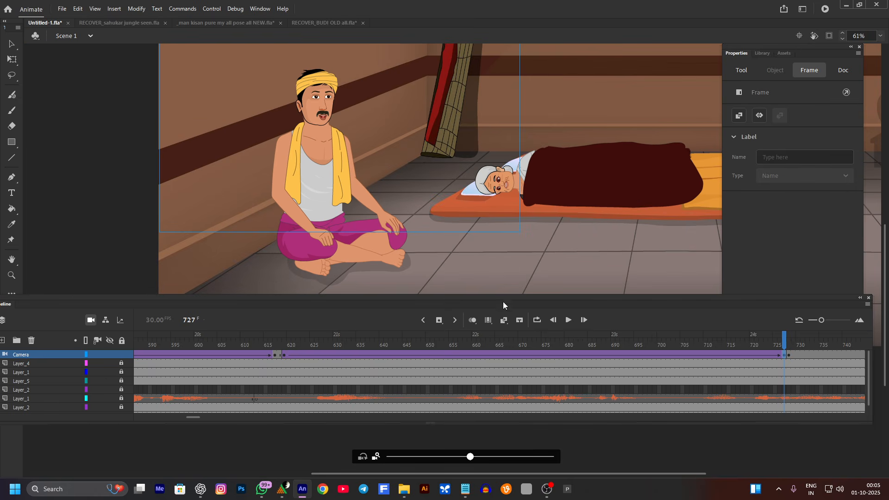
Reframe the camera on the seated man at frame 727, with zoom at 304% and position about X 1305, Y -416.
drag(467, 464, 482, 462)
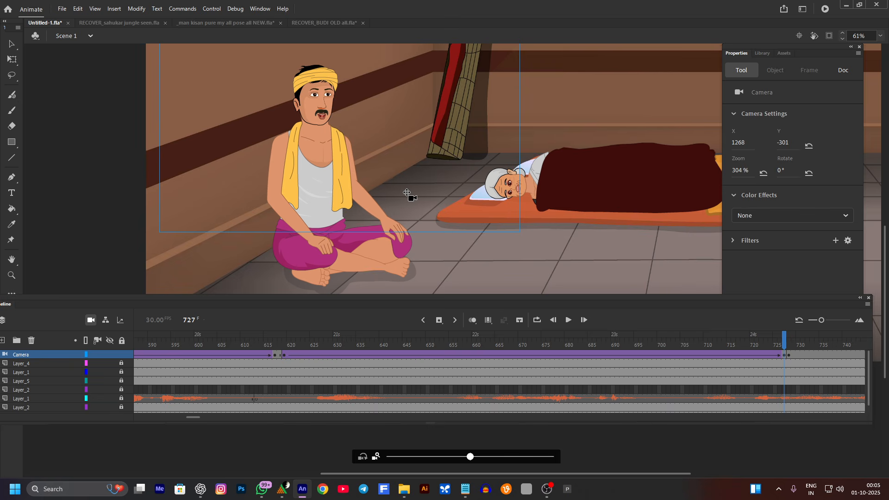
drag(406, 193, 401, 194)
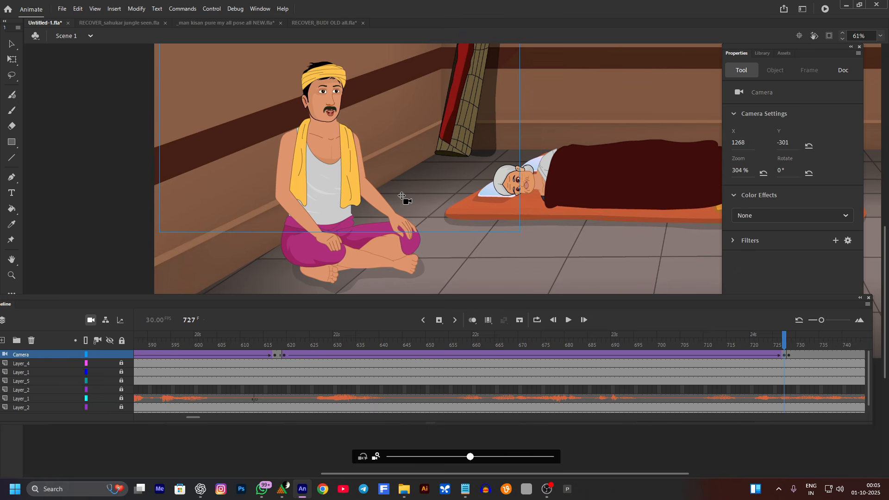
mouse_move(402, 196)
mouse_down()
mouse_move(403, 212)
mouse_move(393, 198)
mouse_up()
scroll(403, 212, down, 2)
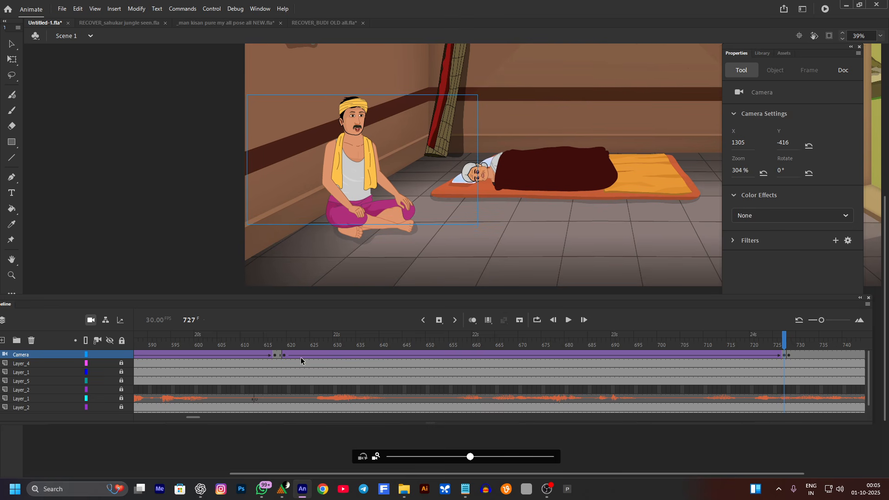
Play the pull-back from frame 617 into the wide shot, replay the cuts up to frame 785, and return to frame 732.
click(277, 342)
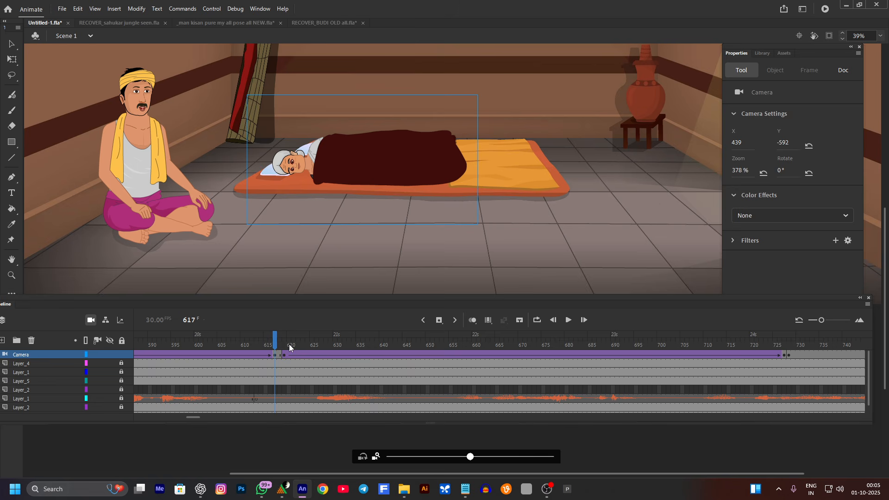
key(Return)
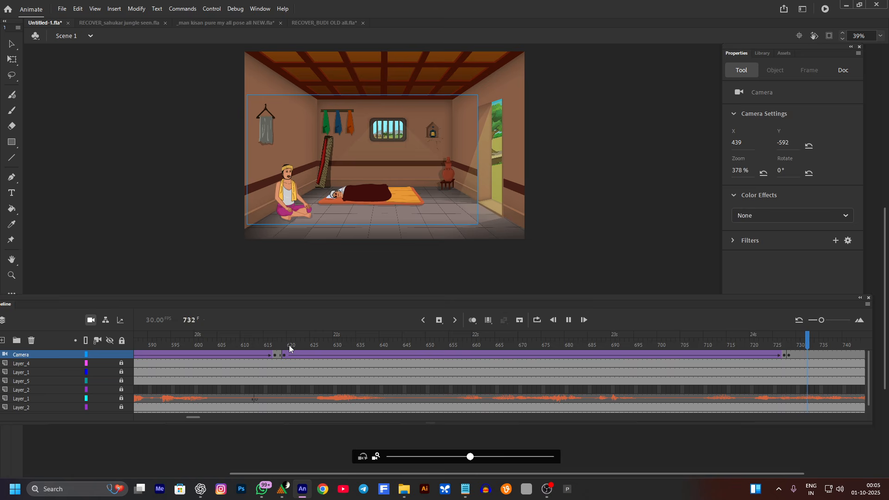
key(Return)
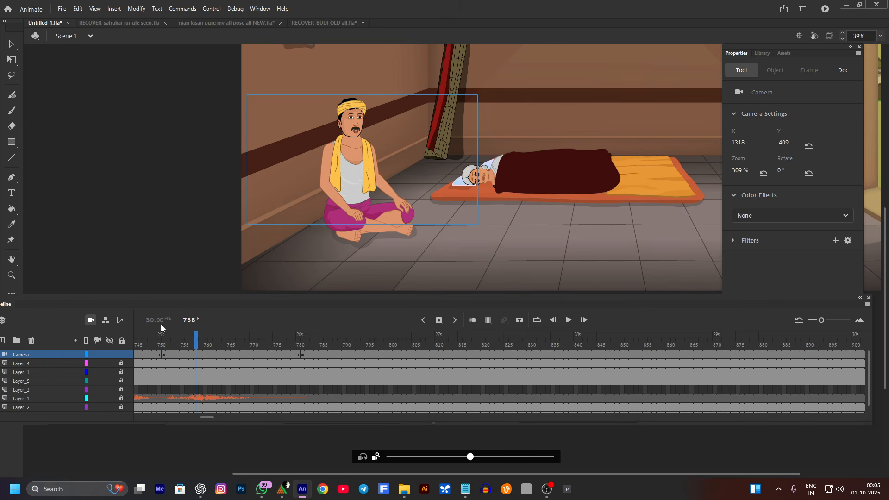
drag(176, 337, 94, 342)
key(Return)
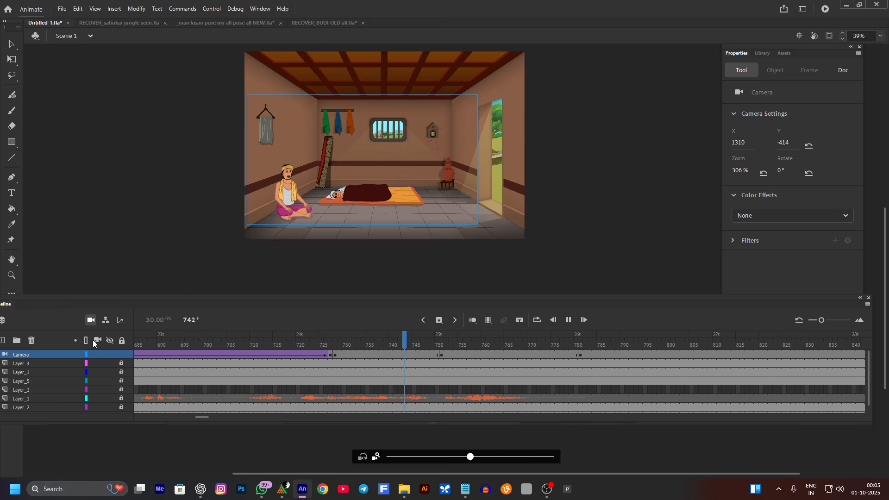
key(Return)
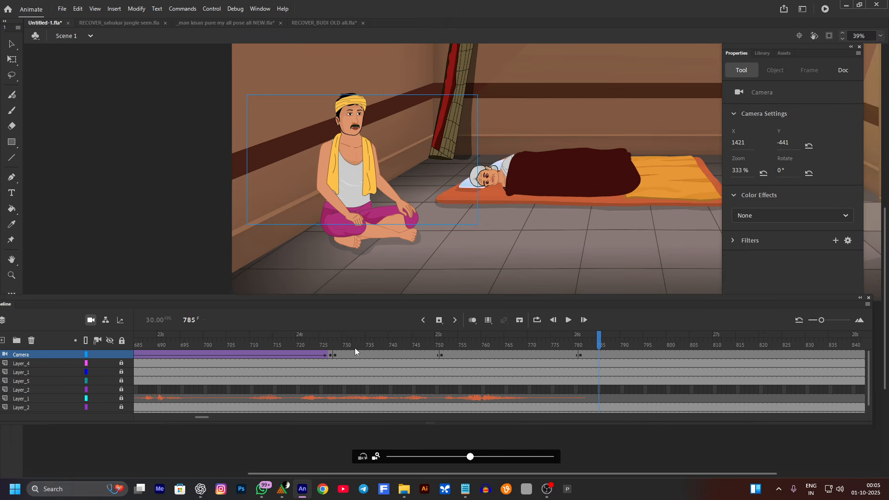
click(351, 346)
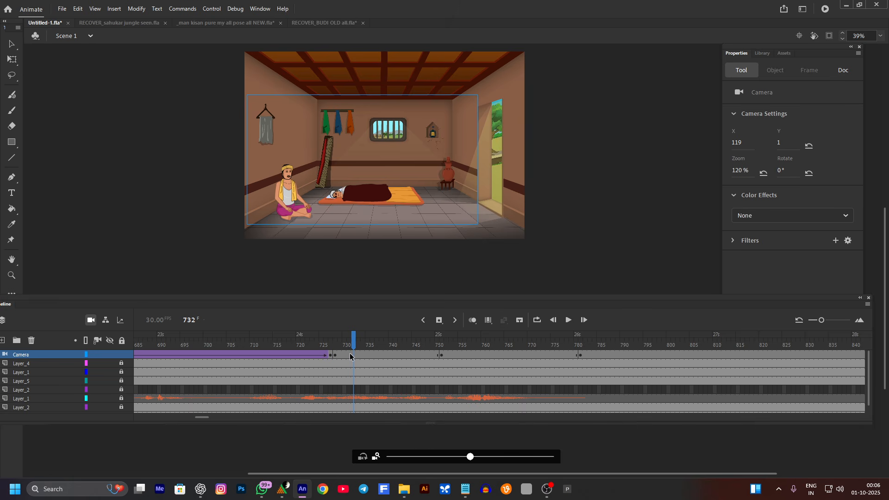
click(543, 496)
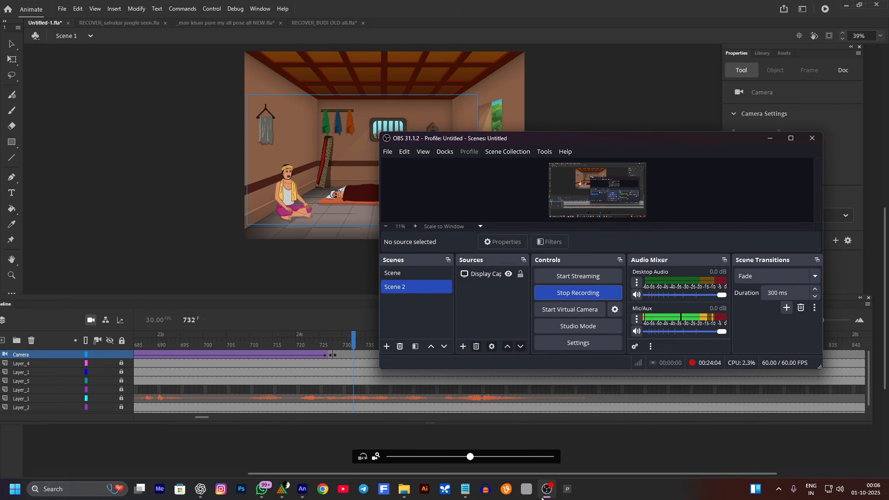
click(616, 123)
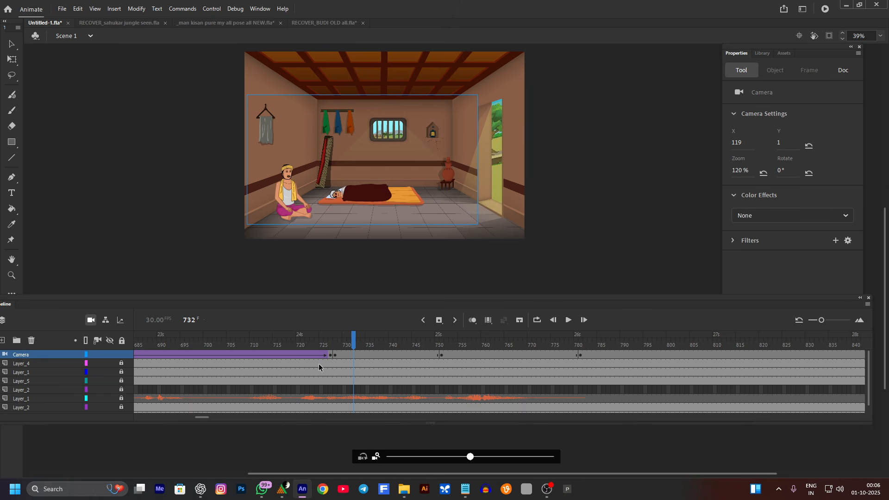
Create a classic tween on the Camera layer between the seated man's keyframes near frames 750 and 780.
click(326, 335)
key(Return)
key(Return)
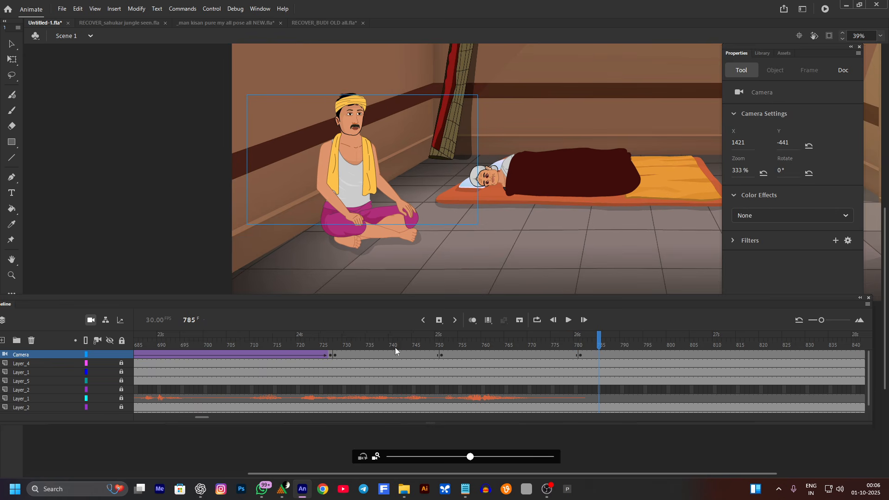
click(502, 342)
key(Return)
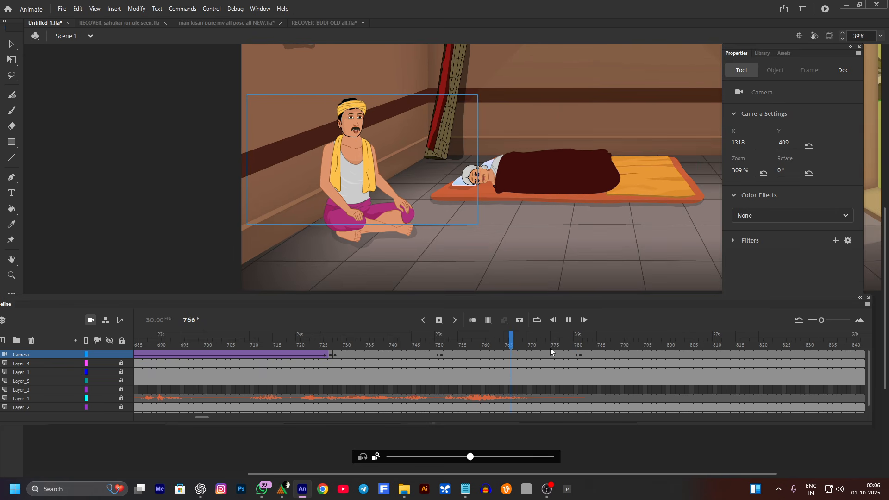
key(Return)
right_click(522, 355)
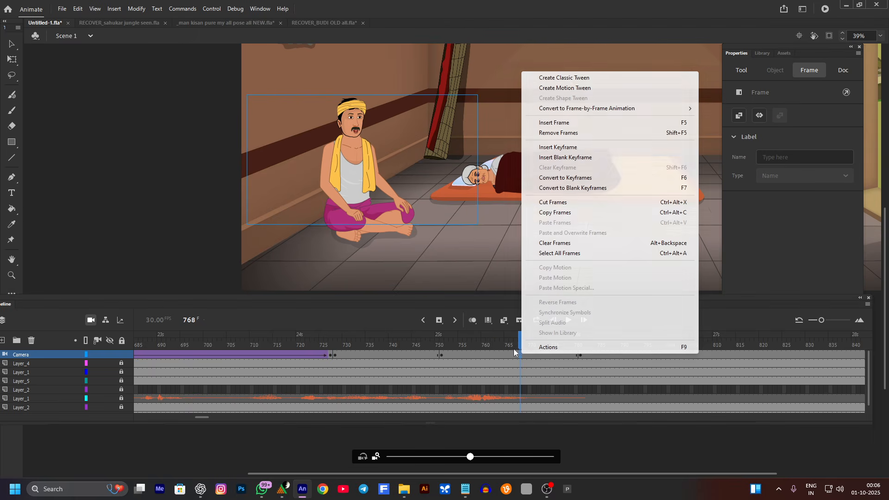
click(572, 87)
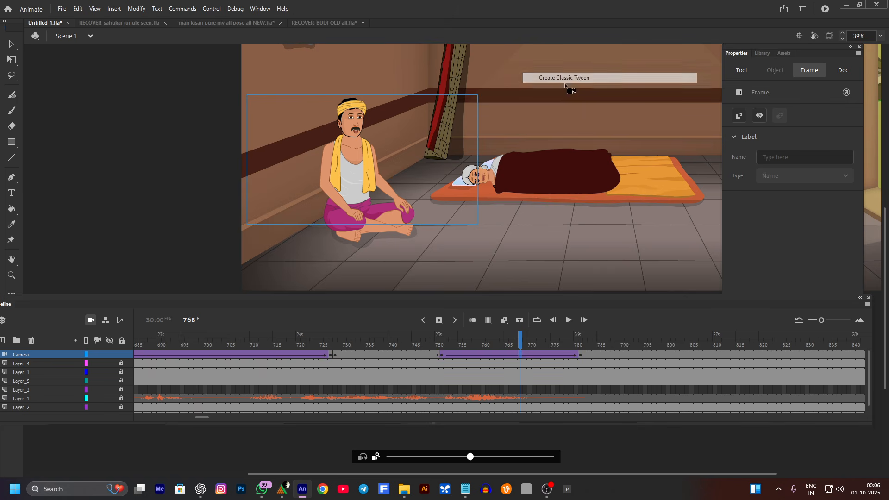
Play the new tween from about frame 745, and replay the preceding shots from about frames 727 and 715.
click(416, 348)
key(Return)
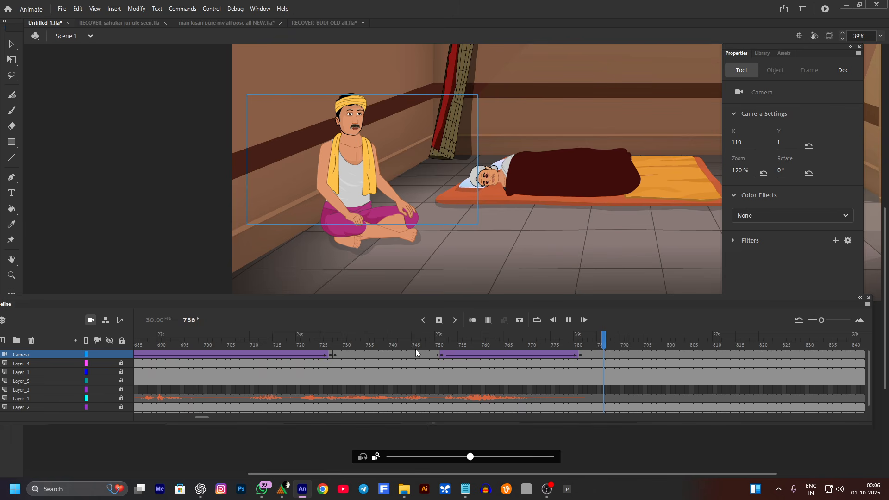
key(Return)
click(332, 352)
key(Return)
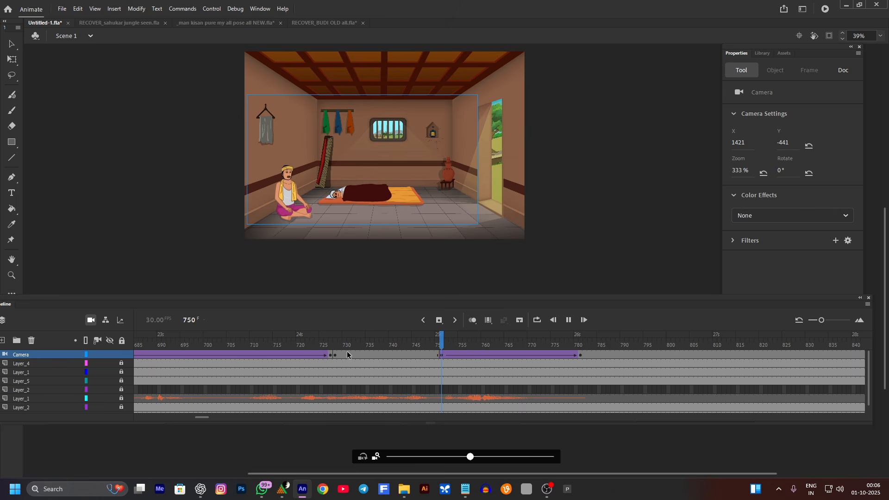
click(276, 346)
key(Return)
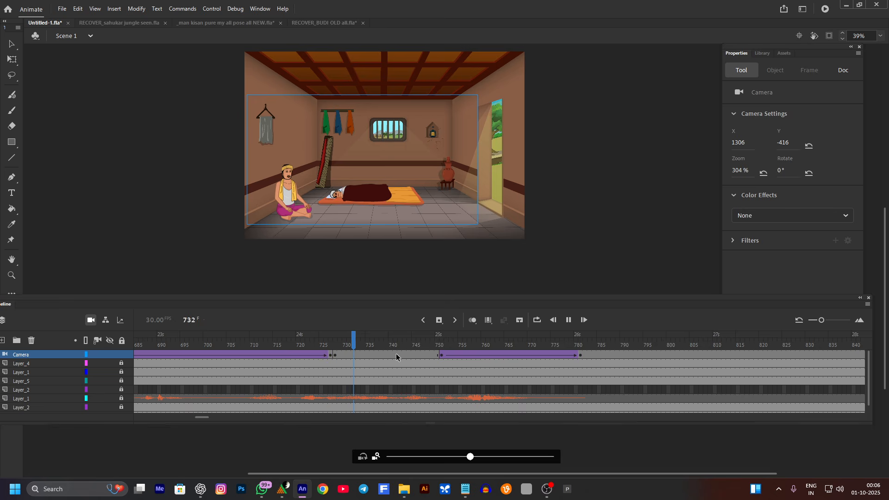
key(Return)
Go back through the camera keyframes to frame 1 and step forward again to the keyframe at frame 367.
drag(283, 342, 7, 369)
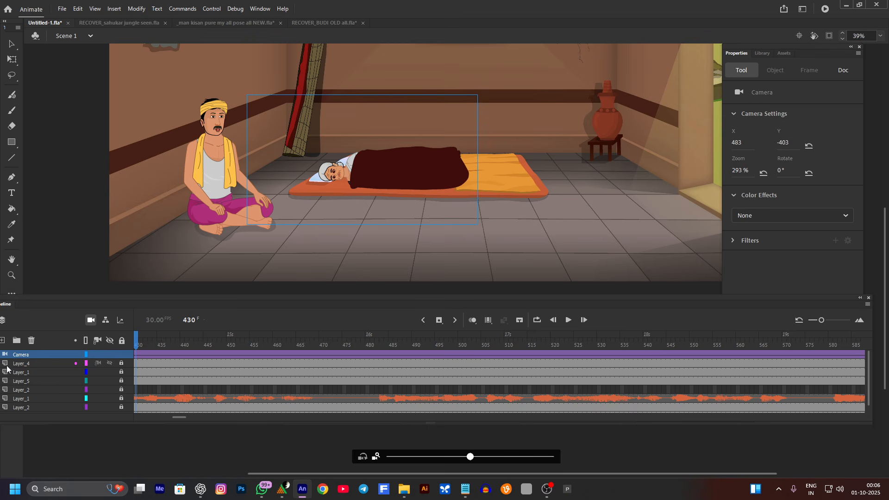
click(419, 320)
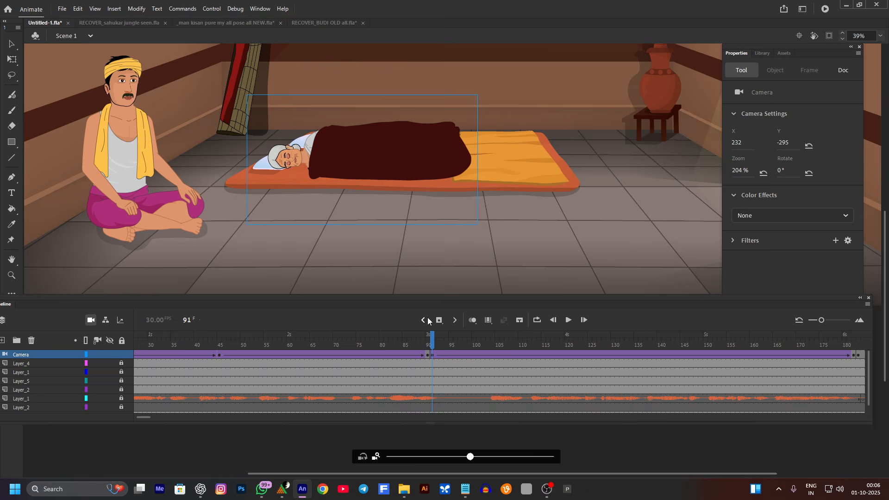
click(427, 318)
click(423, 318)
click(423, 318)
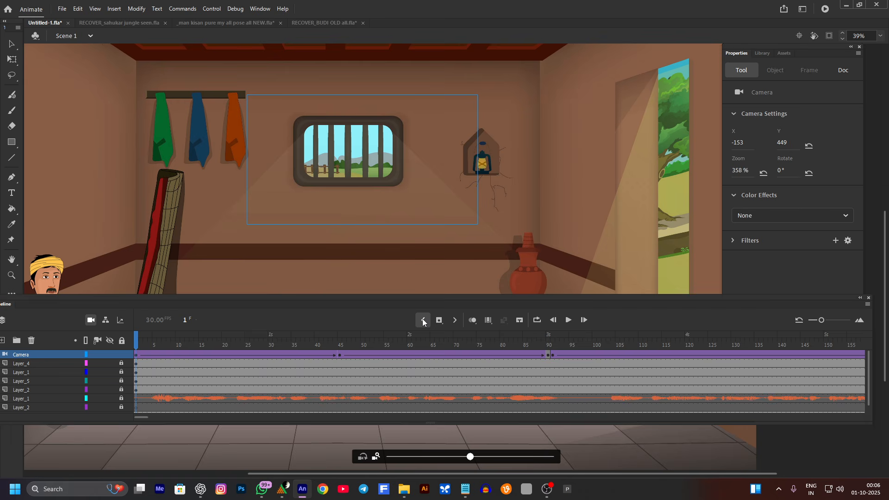
click(452, 319)
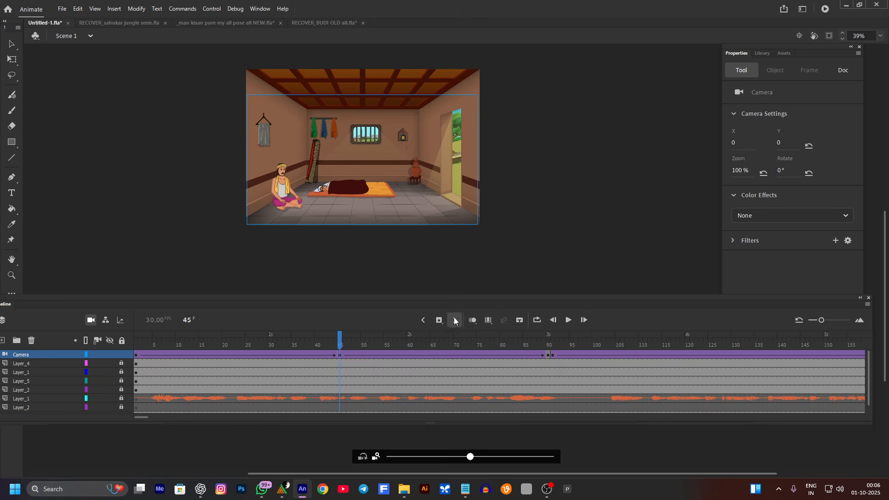
click(452, 320)
click(452, 319)
click(453, 320)
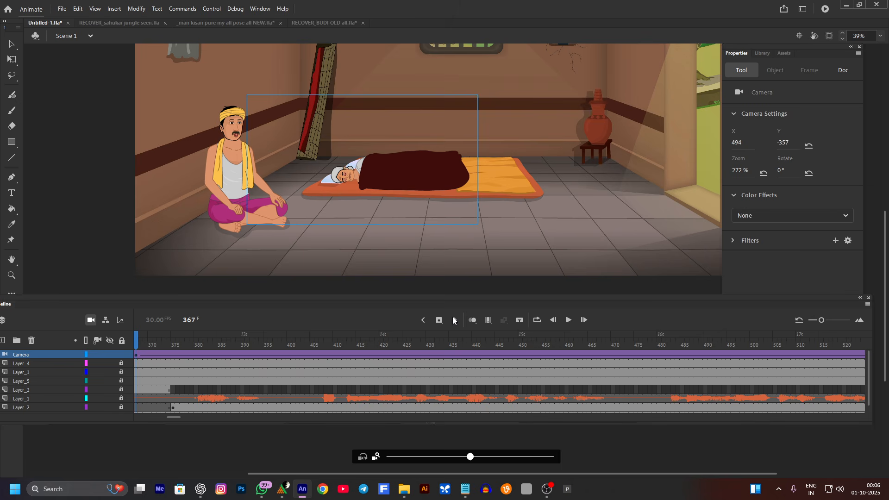
Review the earlier camera keyframes around frames 91, 182 and 183, comparing the lying figure, wide and seated man framings.
click(422, 321)
click(420, 321)
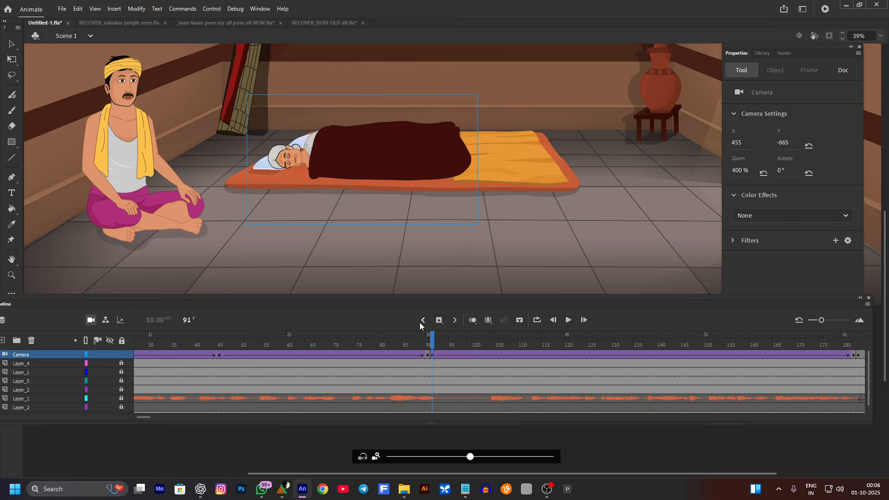
click(421, 321)
click(453, 324)
click(454, 323)
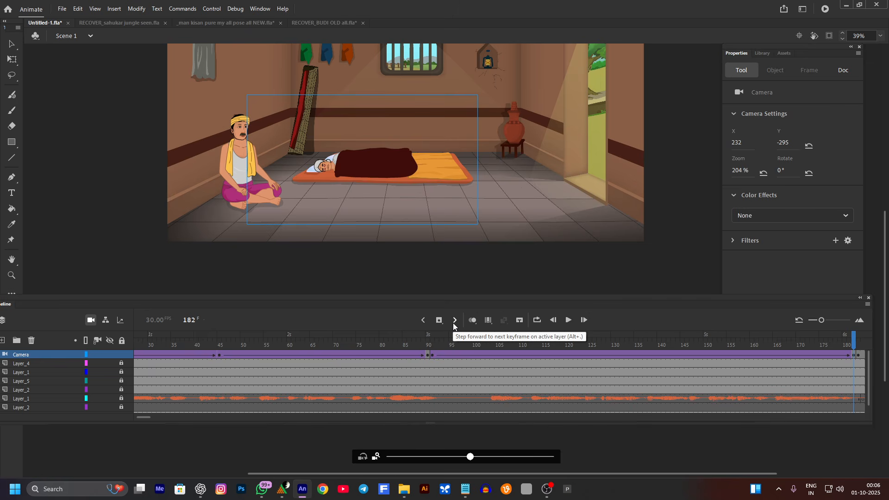
click(454, 324)
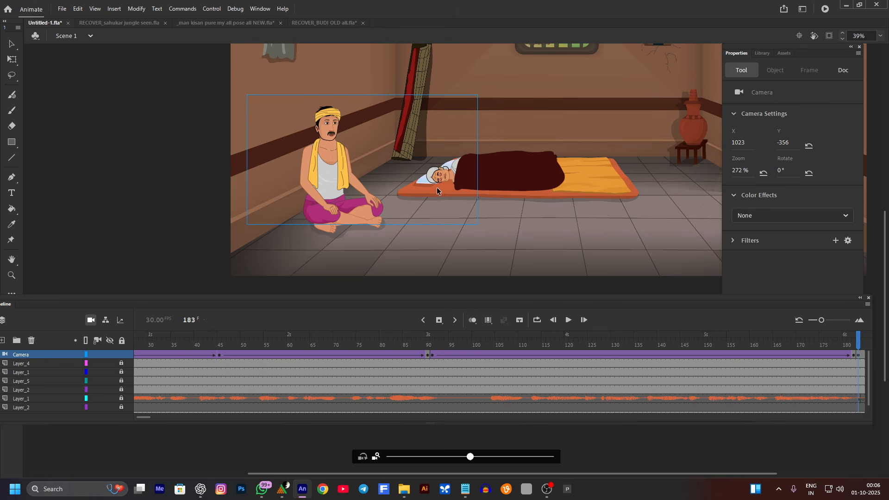
scroll(437, 185, up, 2)
scroll(437, 181, down, 3)
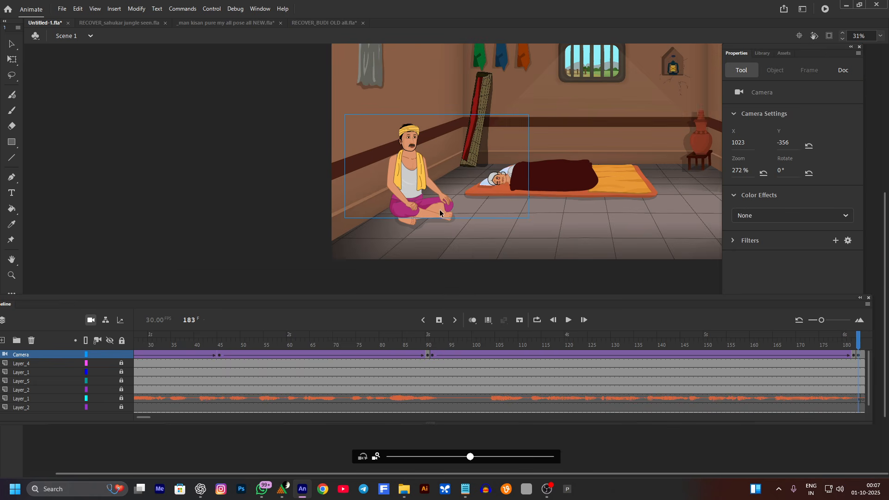
Play the cut from the wide shot to the lying figure twice, starting from frame 73.
click(350, 353)
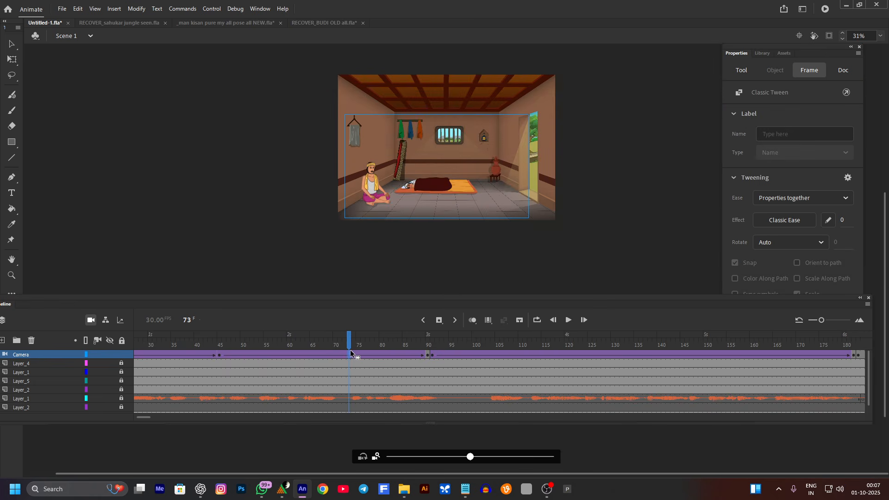
key(Return)
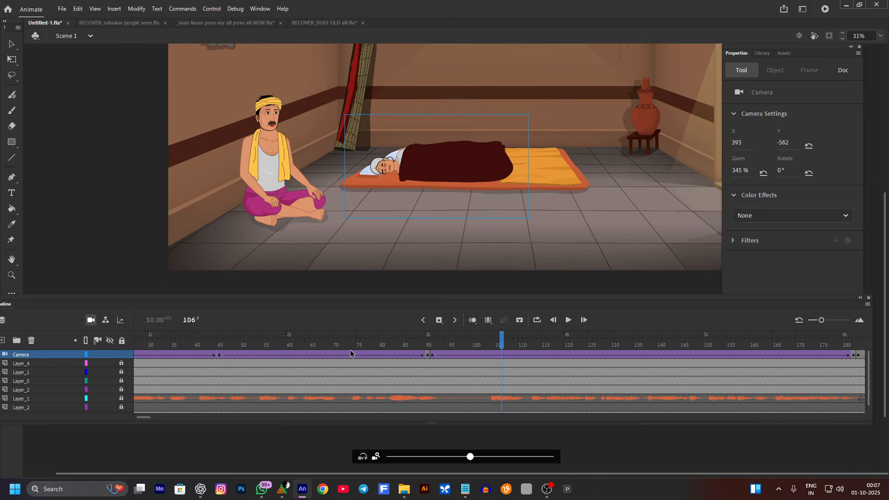
click(351, 353)
key(Return)
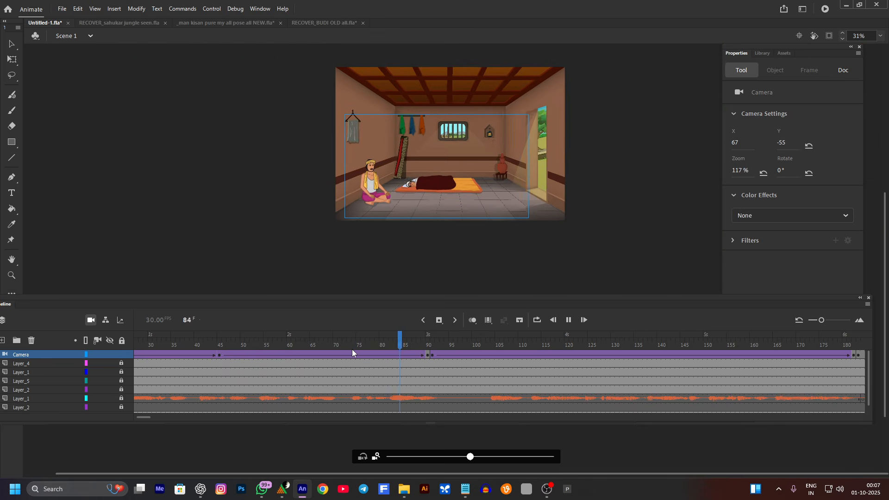
key(Return)
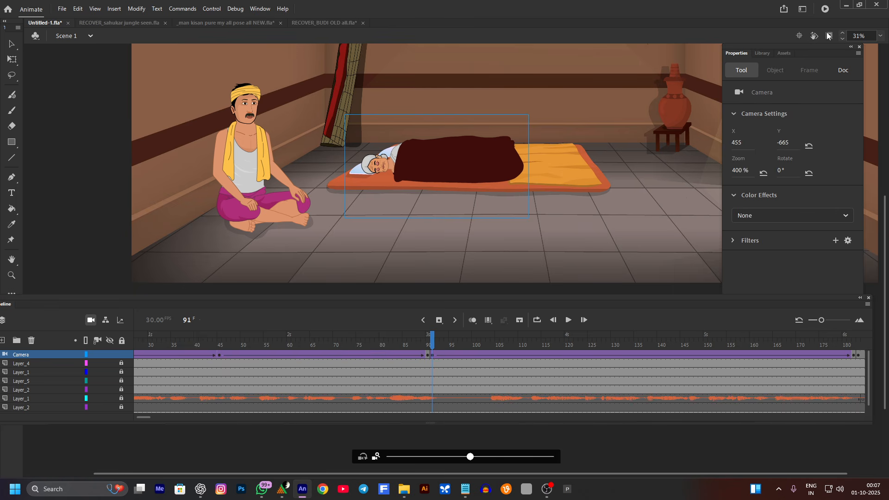
Clip the content outside the stage and preview the cut to the lying figure from about frame 65.
click(828, 36)
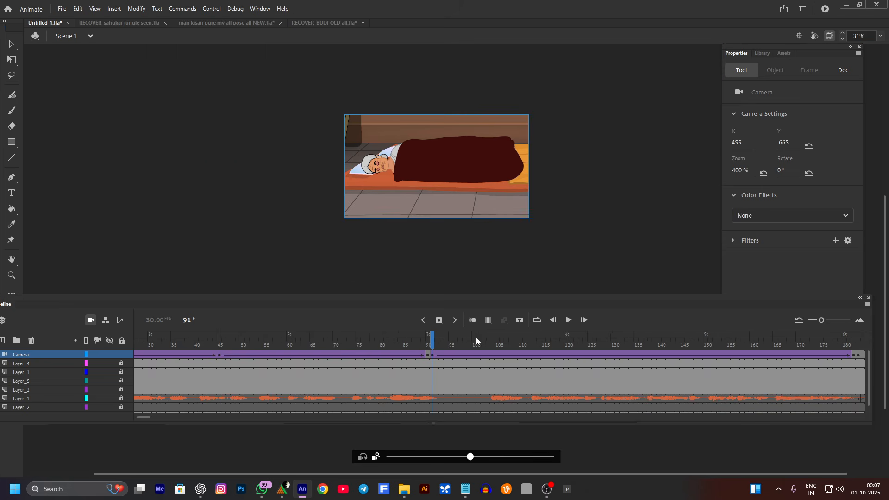
click(310, 343)
key(Return)
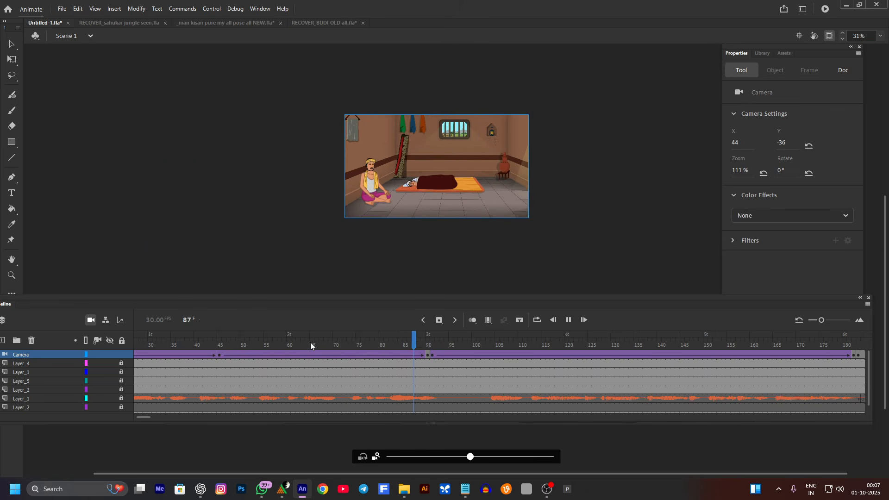
key(Return)
Play the clipped camera sequence from about frame 58 through the seated man shots beyond frame 717.
click(280, 343)
key(Return)
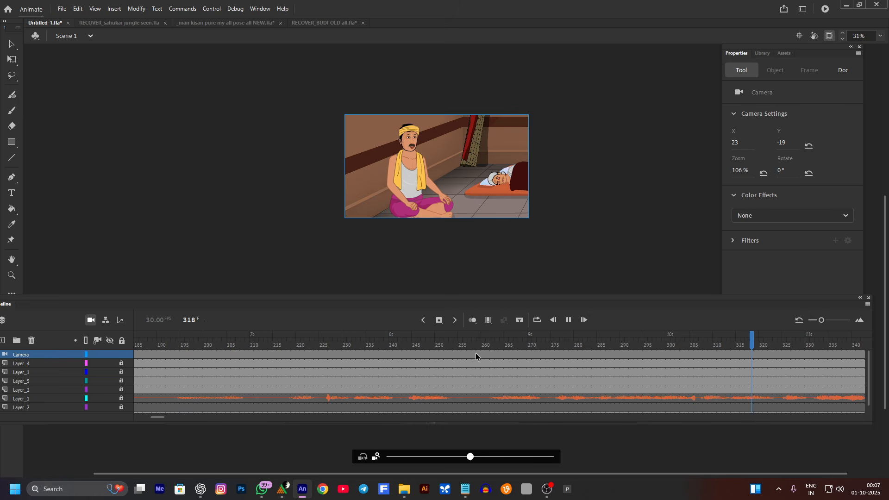
key(Return)
key(Return)
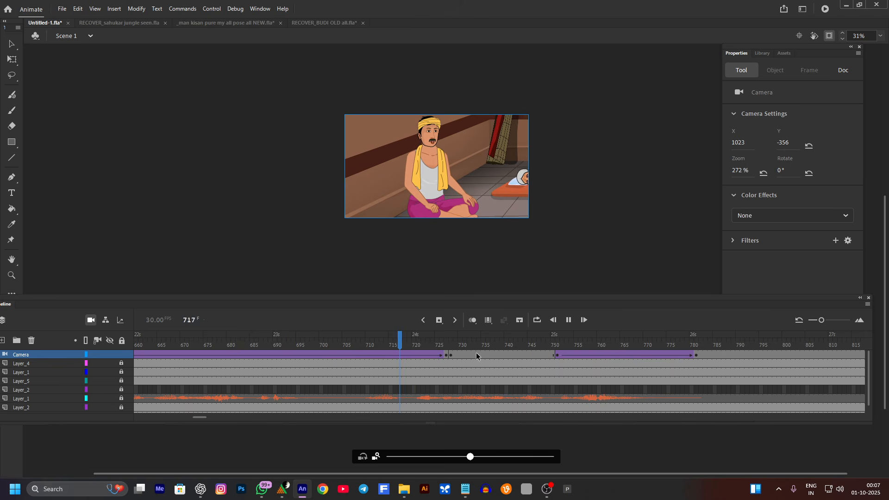
Stop the playback, go to the camera keyframe at frame 727 and show the content outside the stage.
key(Return)
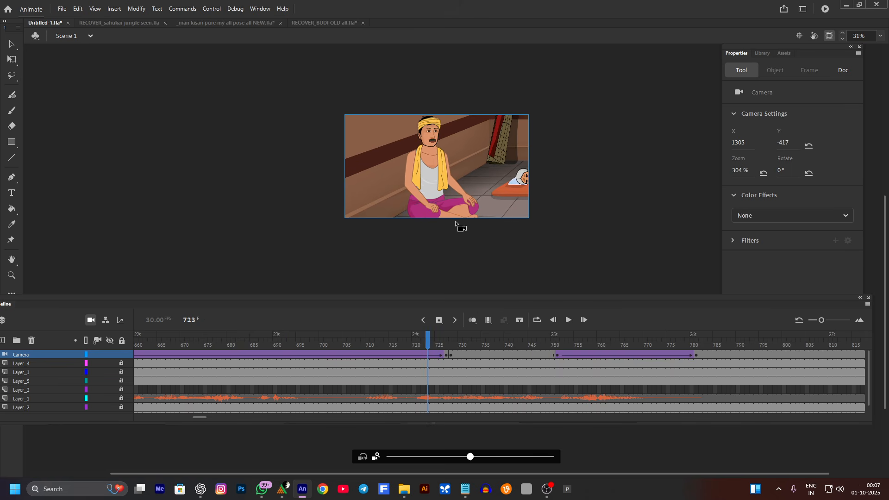
click(445, 354)
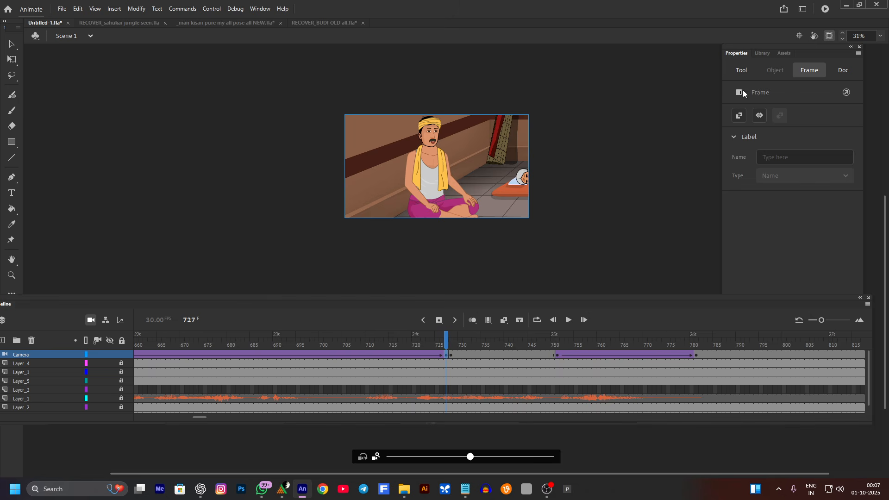
click(829, 37)
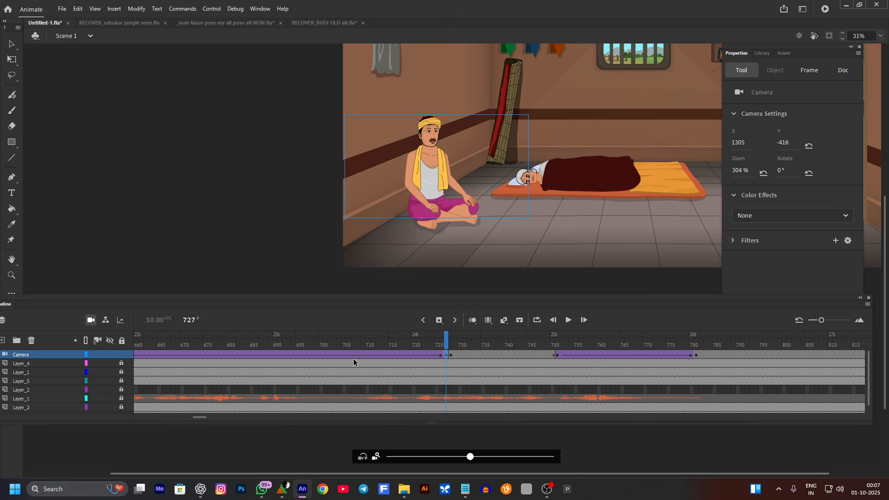
Zoom the camera in to 324% at the frame 727 keyframe and shift its framing of the seated man vertically.
click(344, 345)
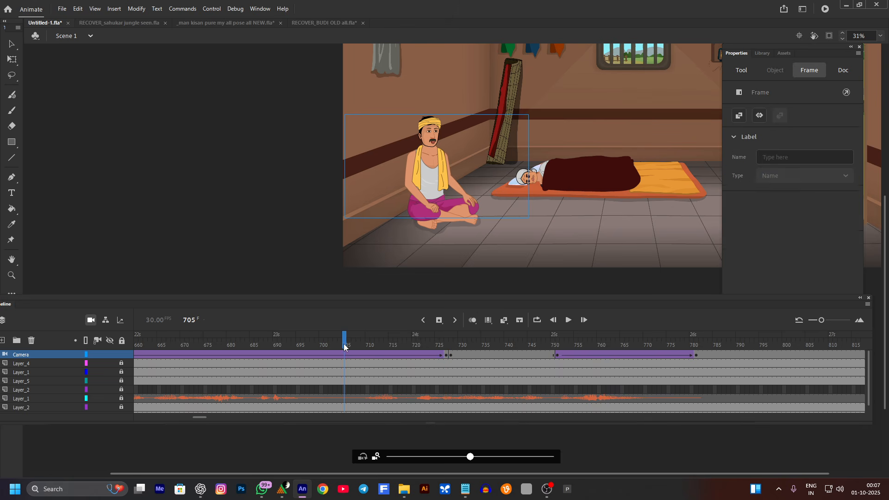
click(447, 356)
drag(472, 459, 480, 457)
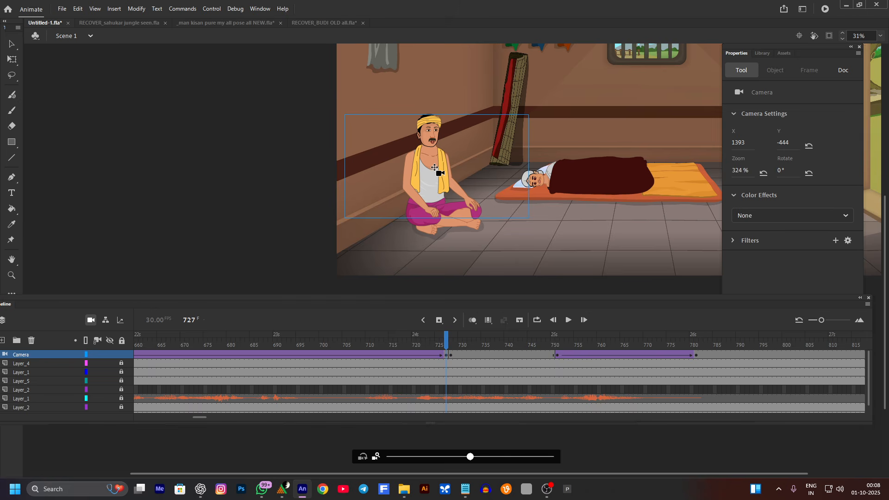
drag(433, 167, 432, 190)
Play the adjusted seated man shot from about frame 709 to frame 785.
click(363, 343)
key(Return)
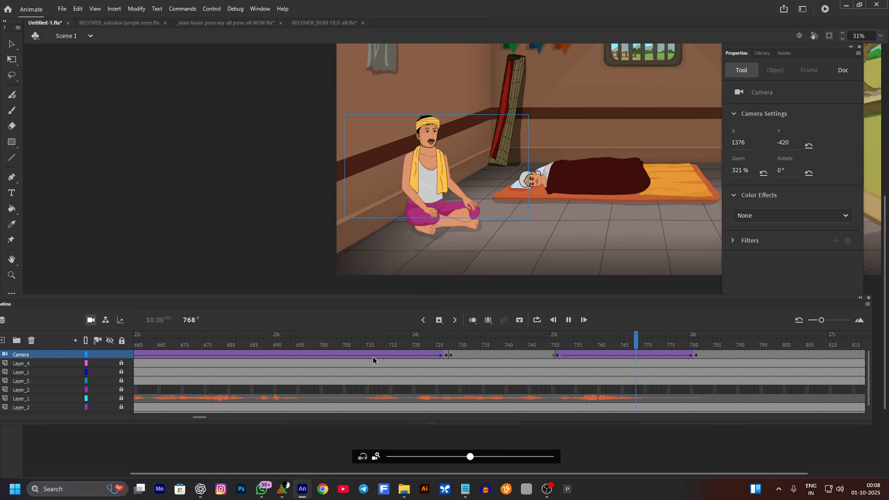
key(Return)
Step back through the camera keyframes from frame 785 to frame 1, comparing the framings against the whole room.
key(ctrl+minus)
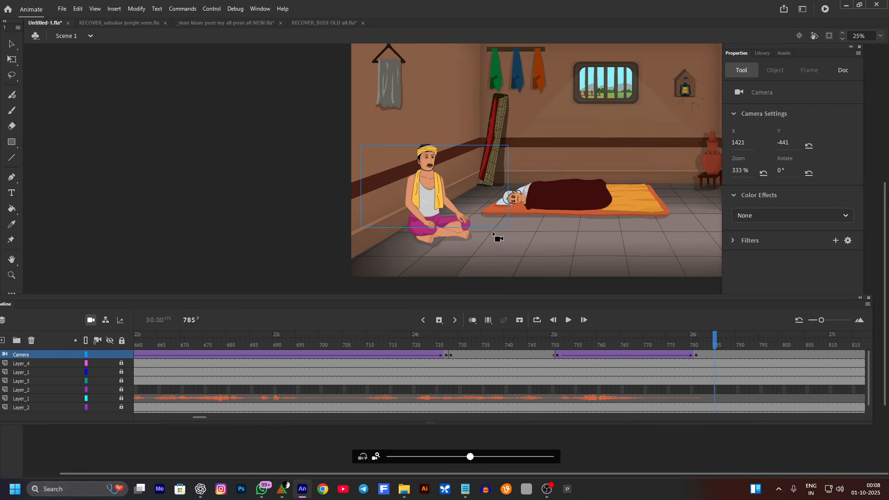
scroll(497, 244, down, 1)
drag(505, 251, 496, 255)
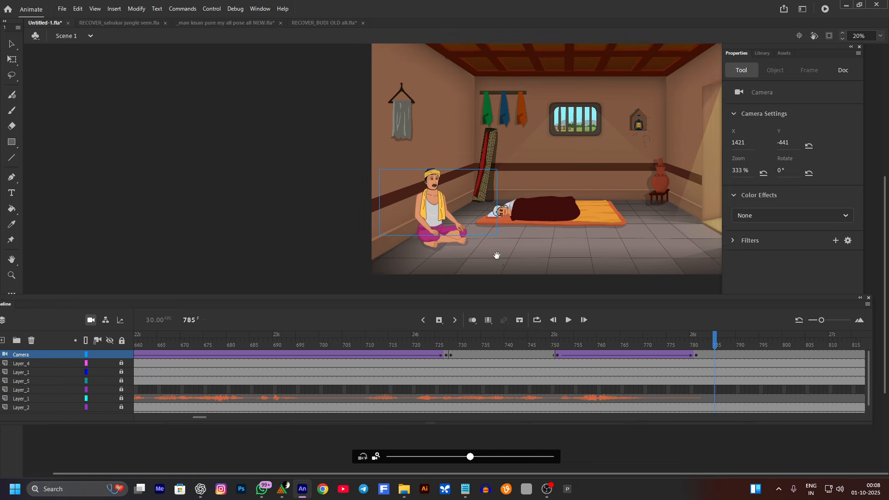
scroll(412, 278, up, 2)
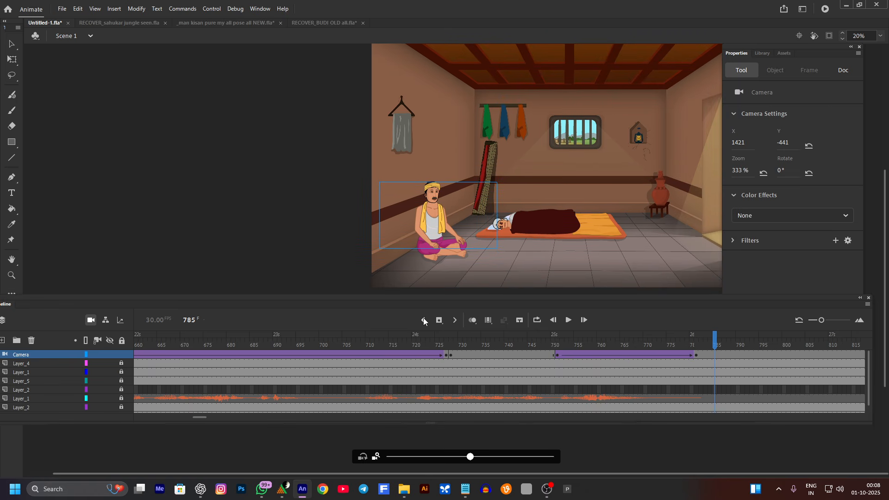
click(423, 320)
click(423, 319)
click(424, 319)
click(423, 319)
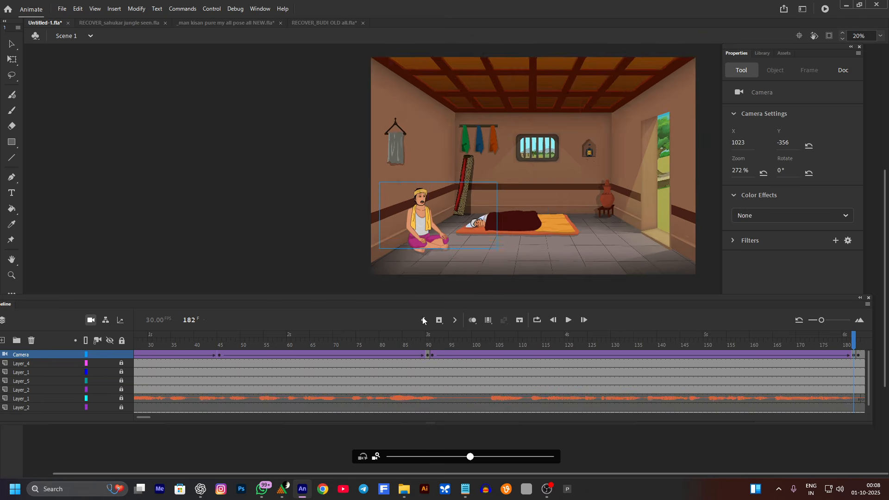
click(423, 319)
click(423, 318)
click(423, 319)
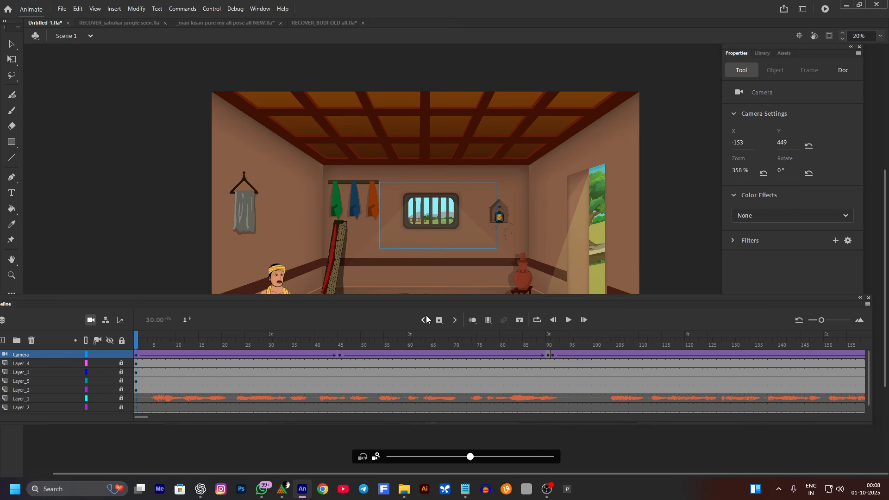
Set the camera at frame 1 to 351% zoom and reposition it over the window at about X -150, Y 459.
scroll(438, 239, down, 2)
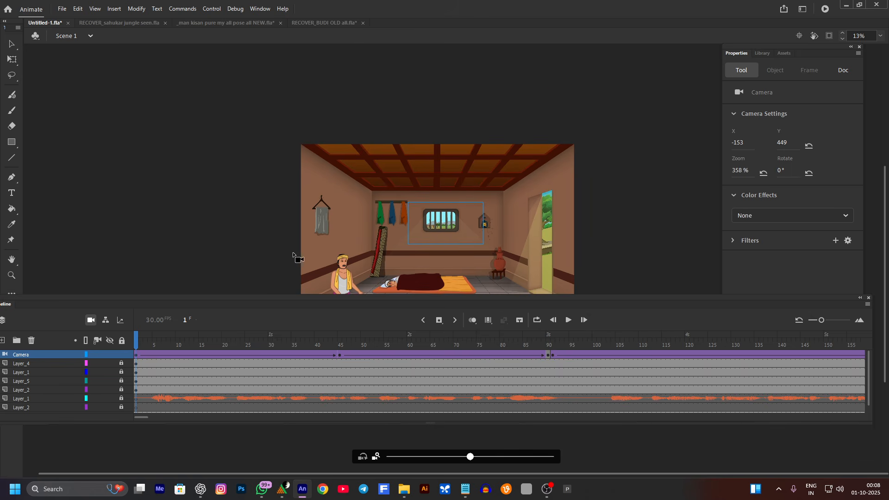
scroll(445, 223, up, 3)
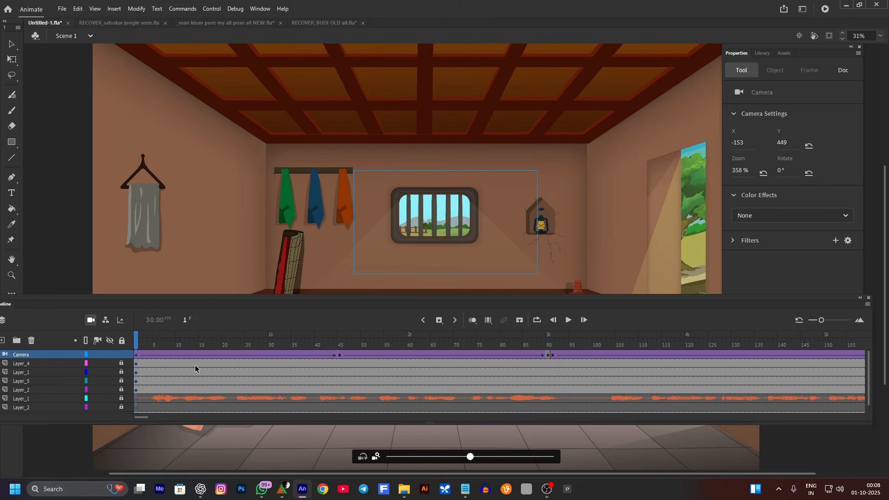
scroll(502, 238, down, 2)
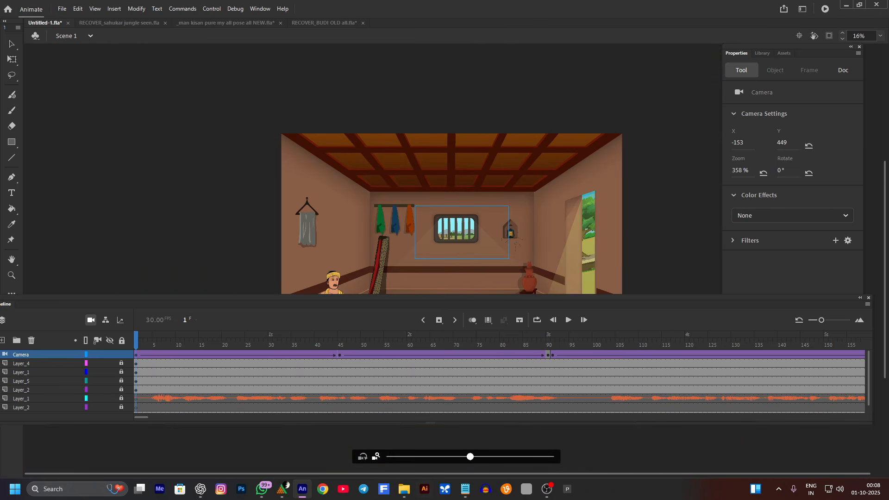
mouse_move(470, 457)
mouse_down()
mouse_move(484, 457)
mouse_move(478, 464)
mouse_up()
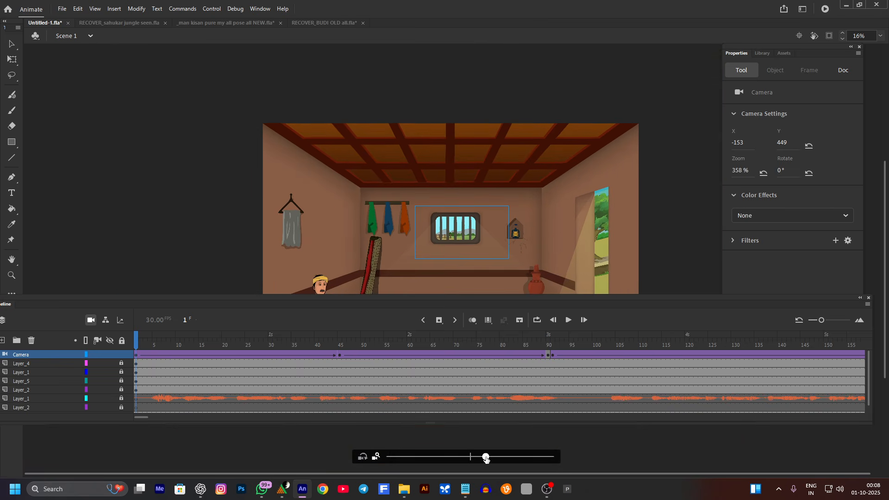
click(460, 459)
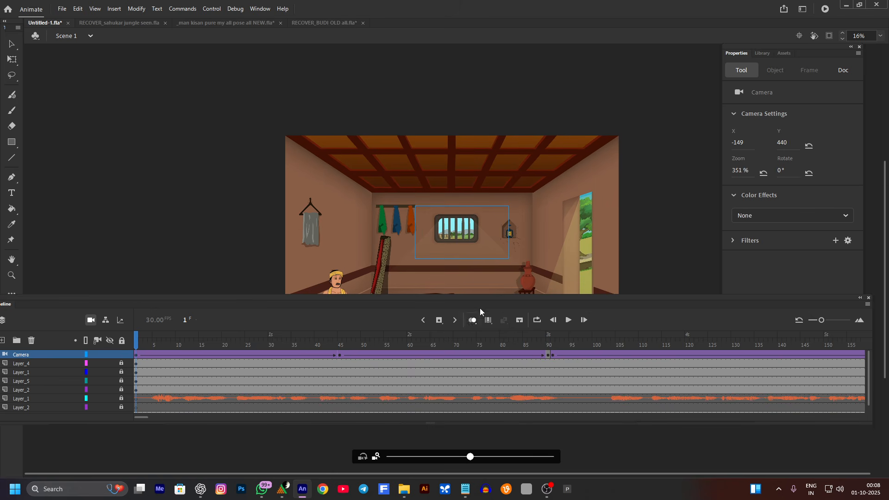
drag(451, 241, 451, 238)
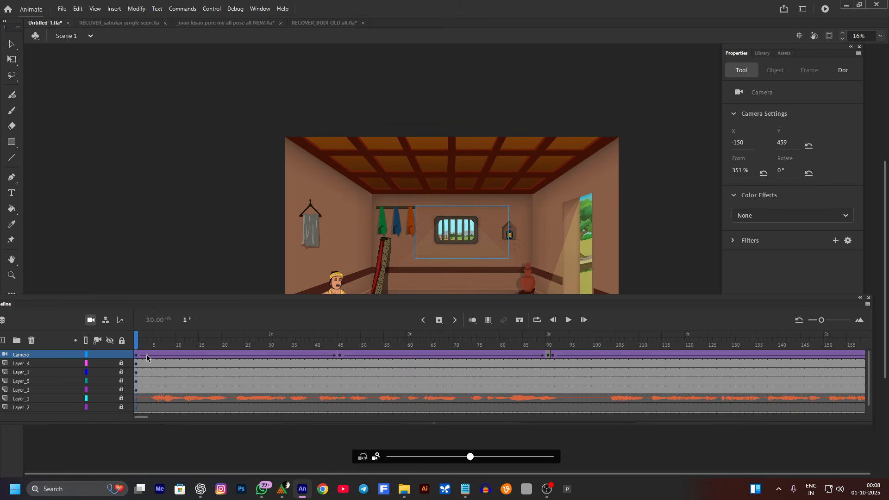
Check the wide shot at frame 45 and play the opening camera move from frame 1 to frame 50.
click(337, 354)
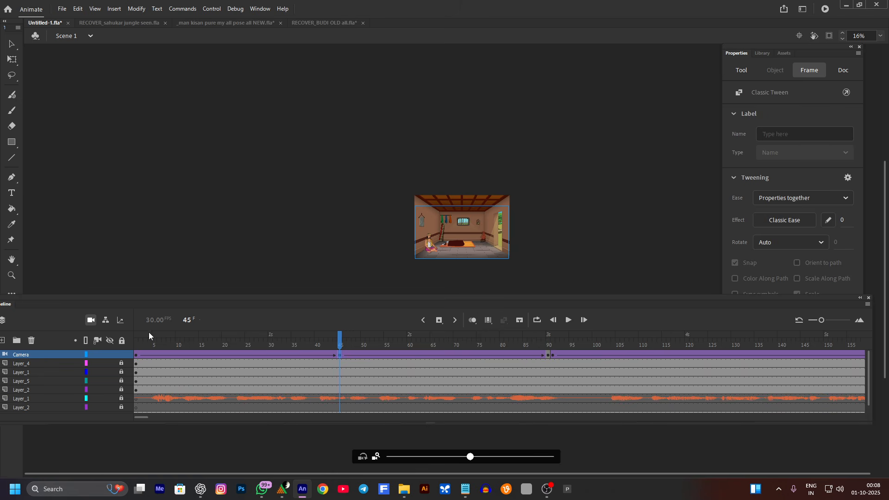
click(130, 338)
key(Return)
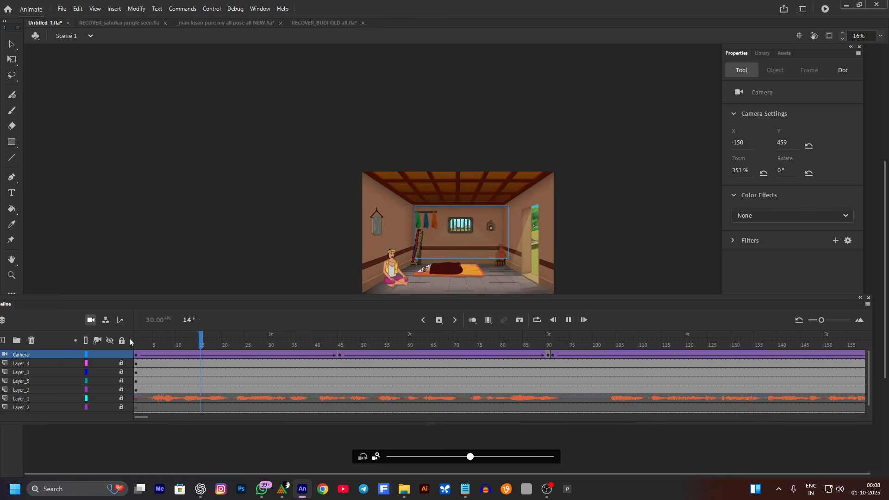
key(Return)
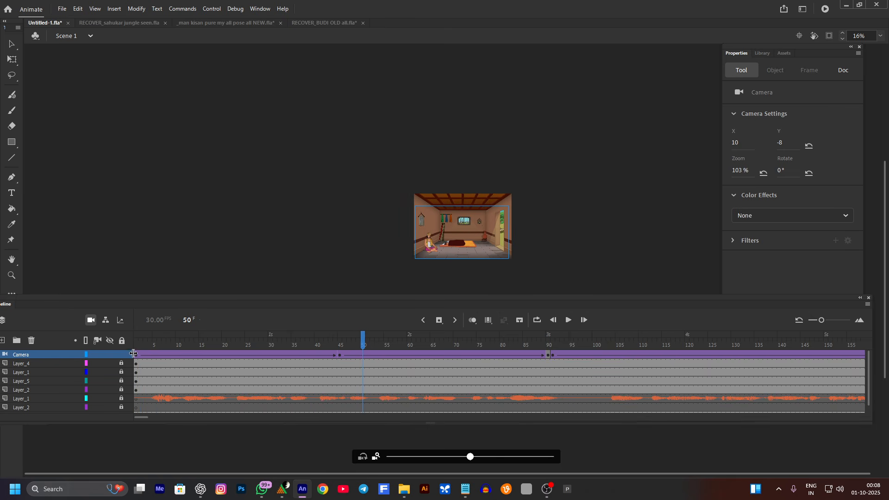
Remove the classic tween from the opening camera span between frames 1 and 45.
click(338, 355)
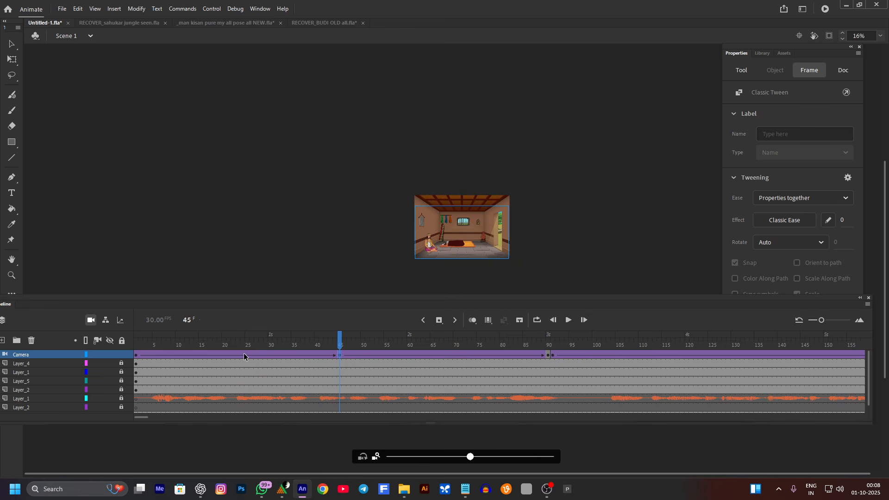
click(244, 355)
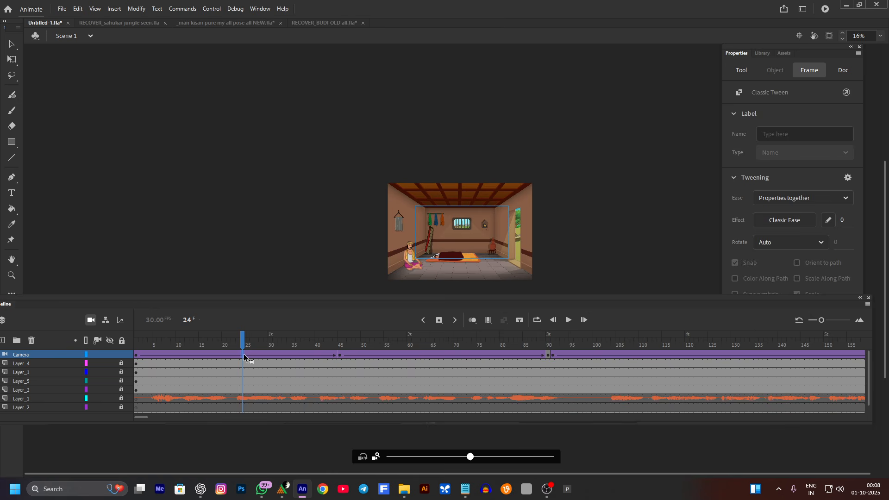
key(Return)
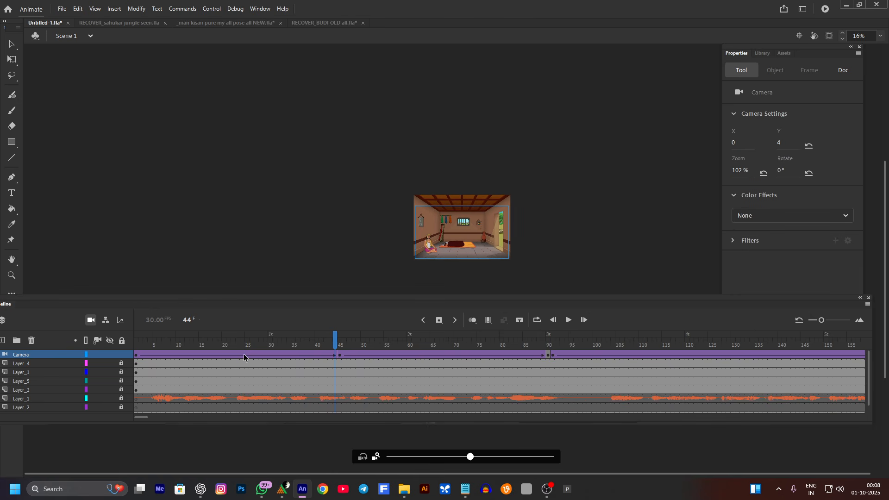
right_click(244, 354)
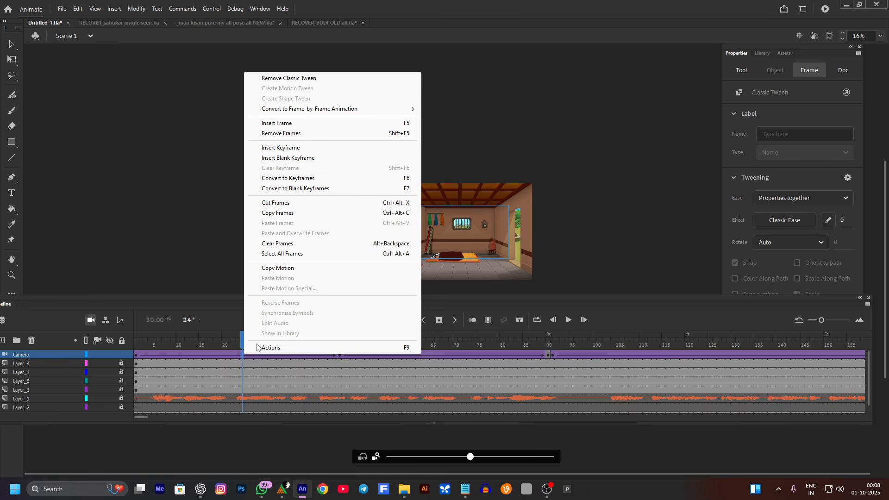
click(323, 79)
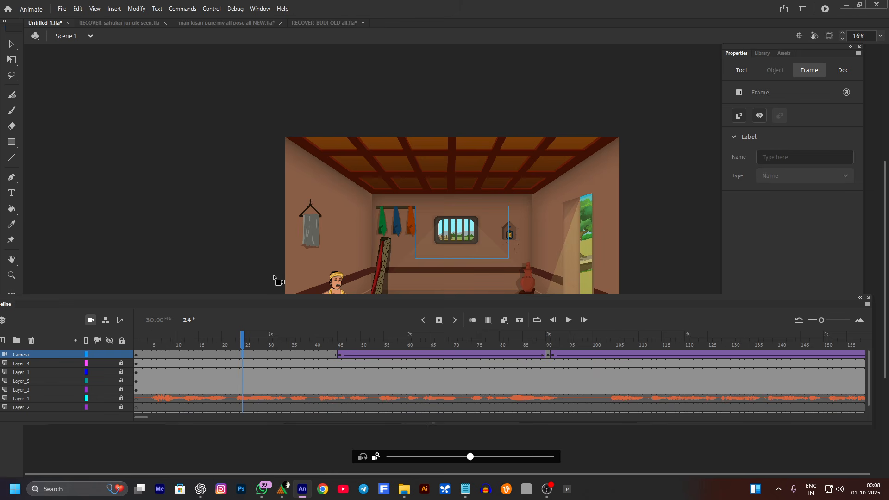
Play the opening from frame 1 repeatedly to compare the untweened cut from the window to the wide shot.
key(shift+comma)
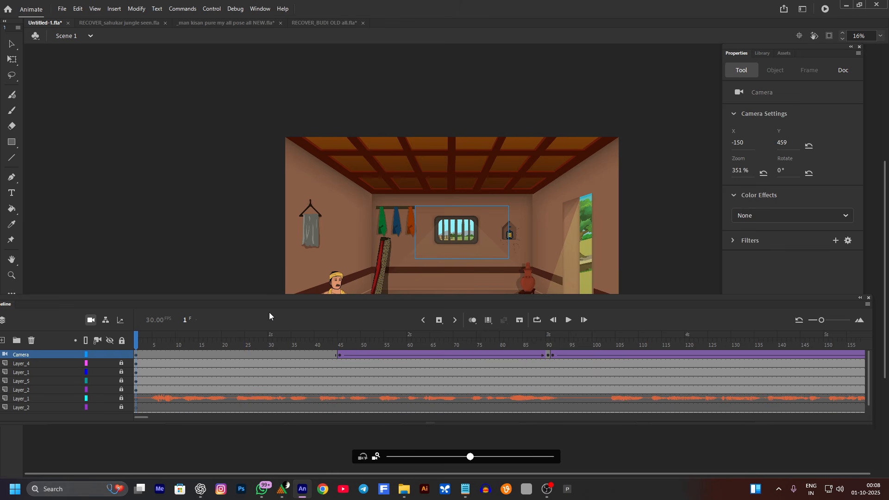
key(Return)
key(shift+comma)
key(Return)
key(Return)
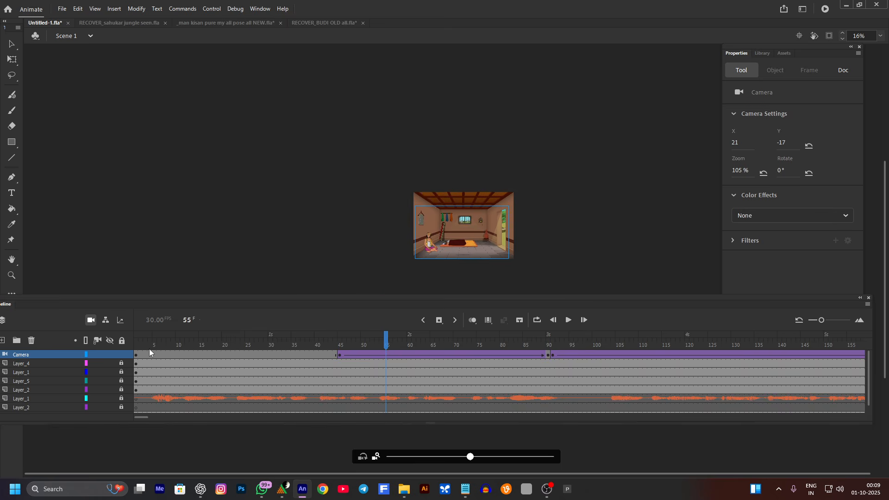
key(shift+comma)
key(Return)
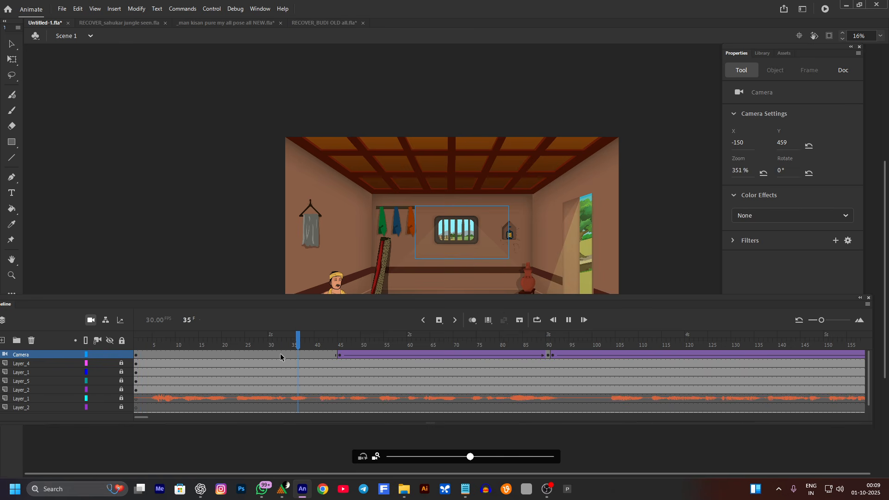
Restore the classic tween on the opening camera span and play the scene through to frame 162.
right_click(254, 351)
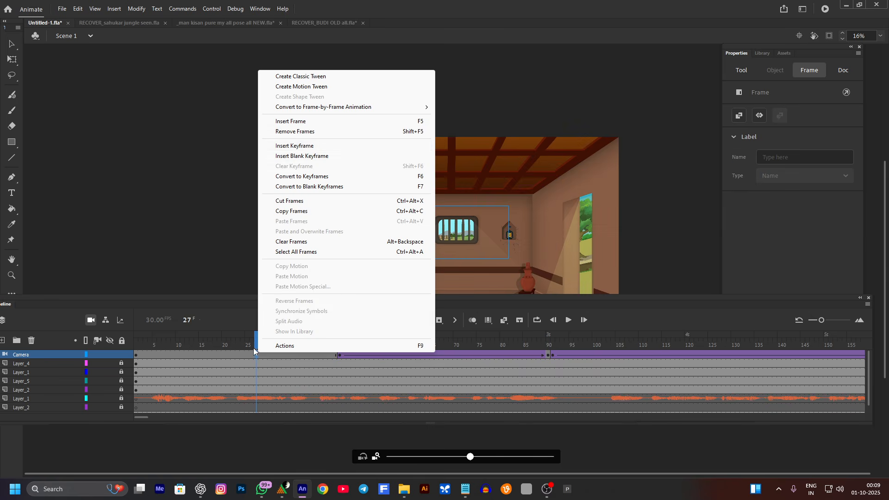
click(252, 250)
key(Return)
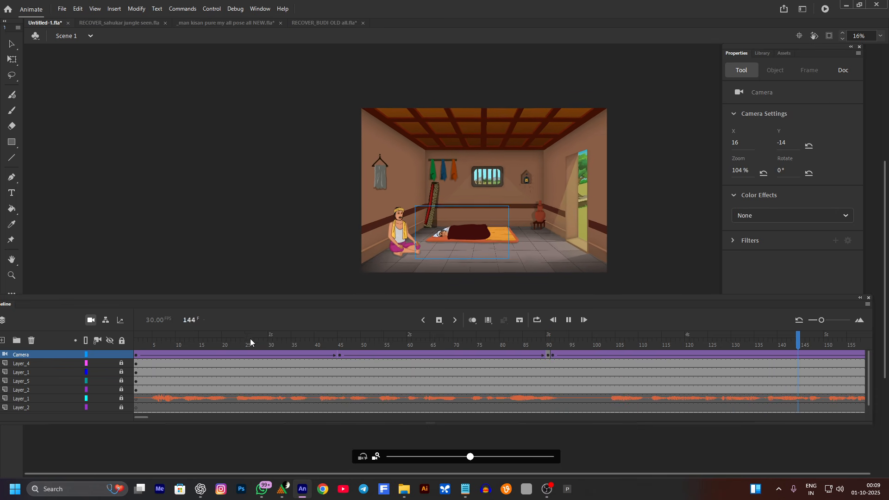
key(Return)
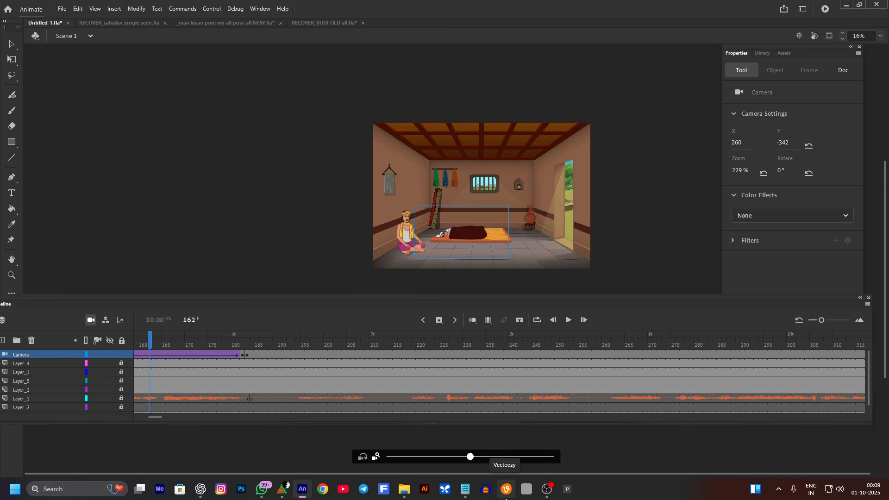
scroll(477, 235, up, 5)
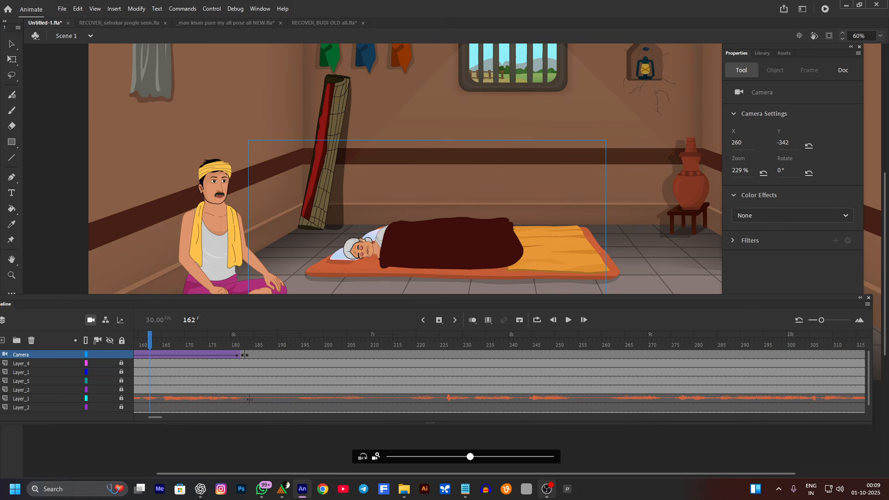
mouse_move(547, 489)
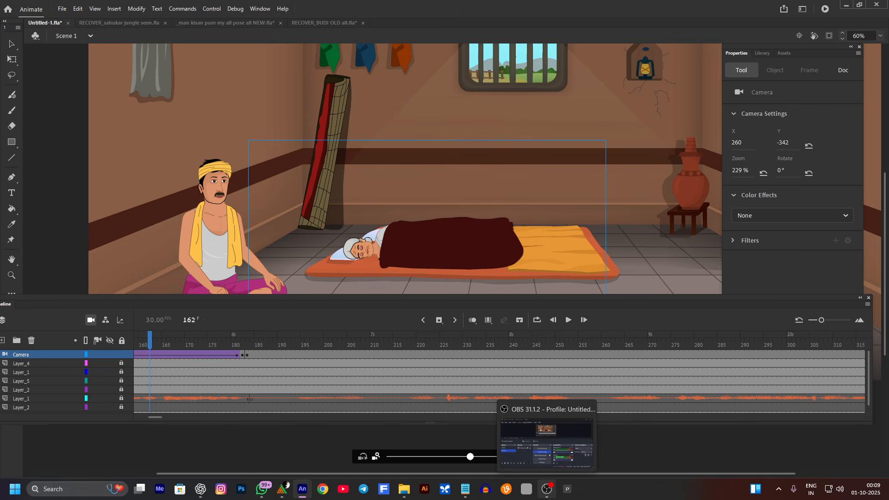